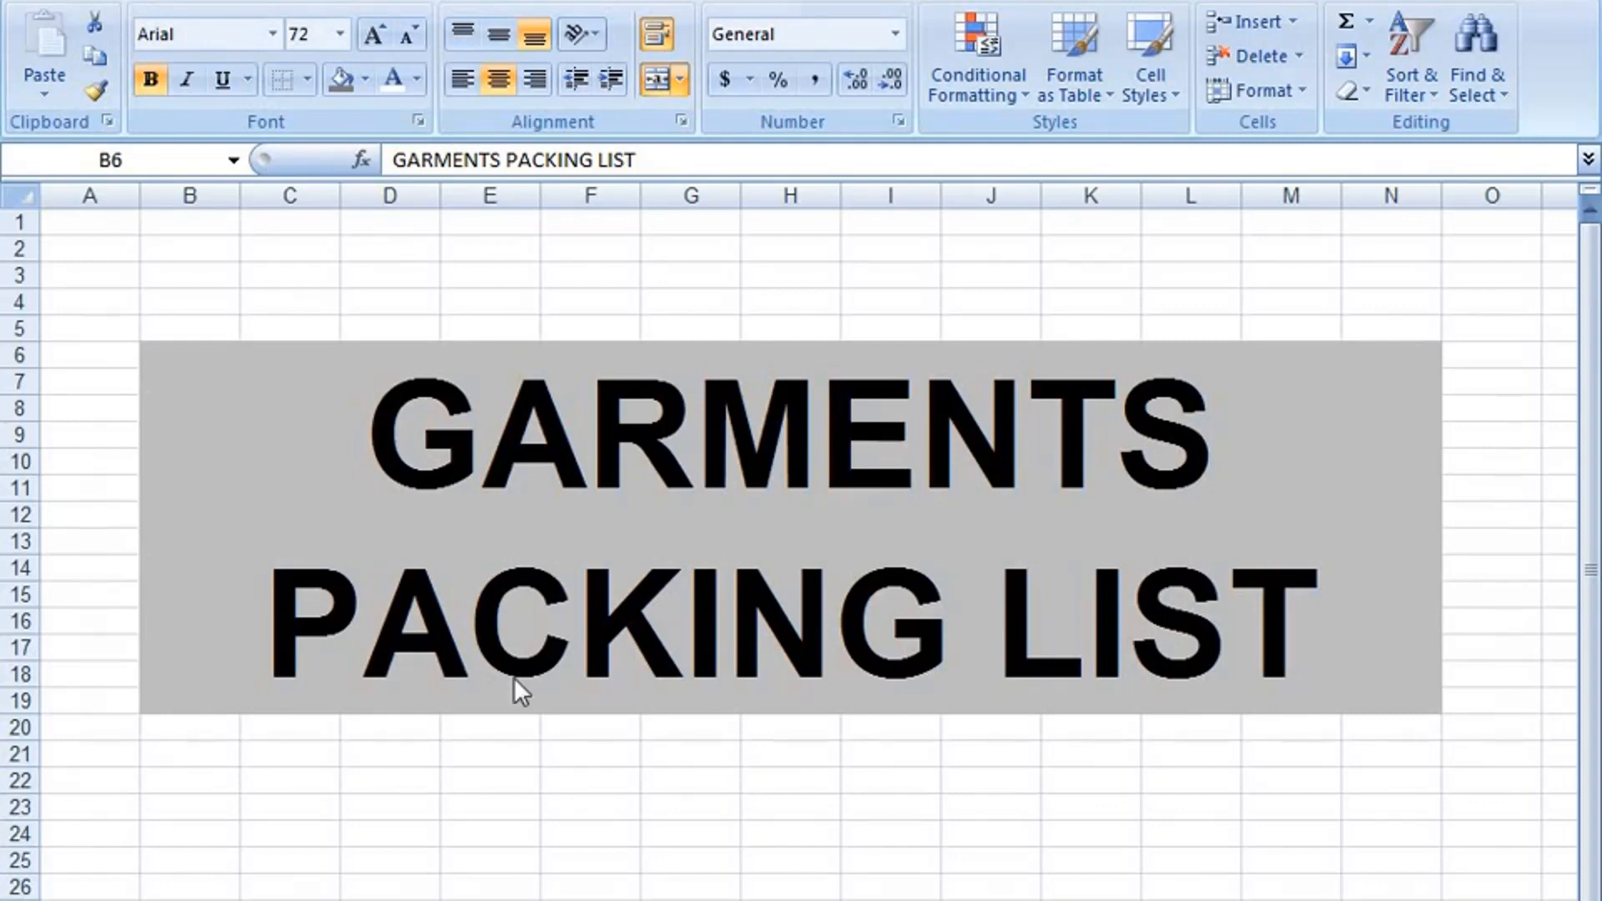
Open the packing list template sheet and go to its header section.
click(617, 576)
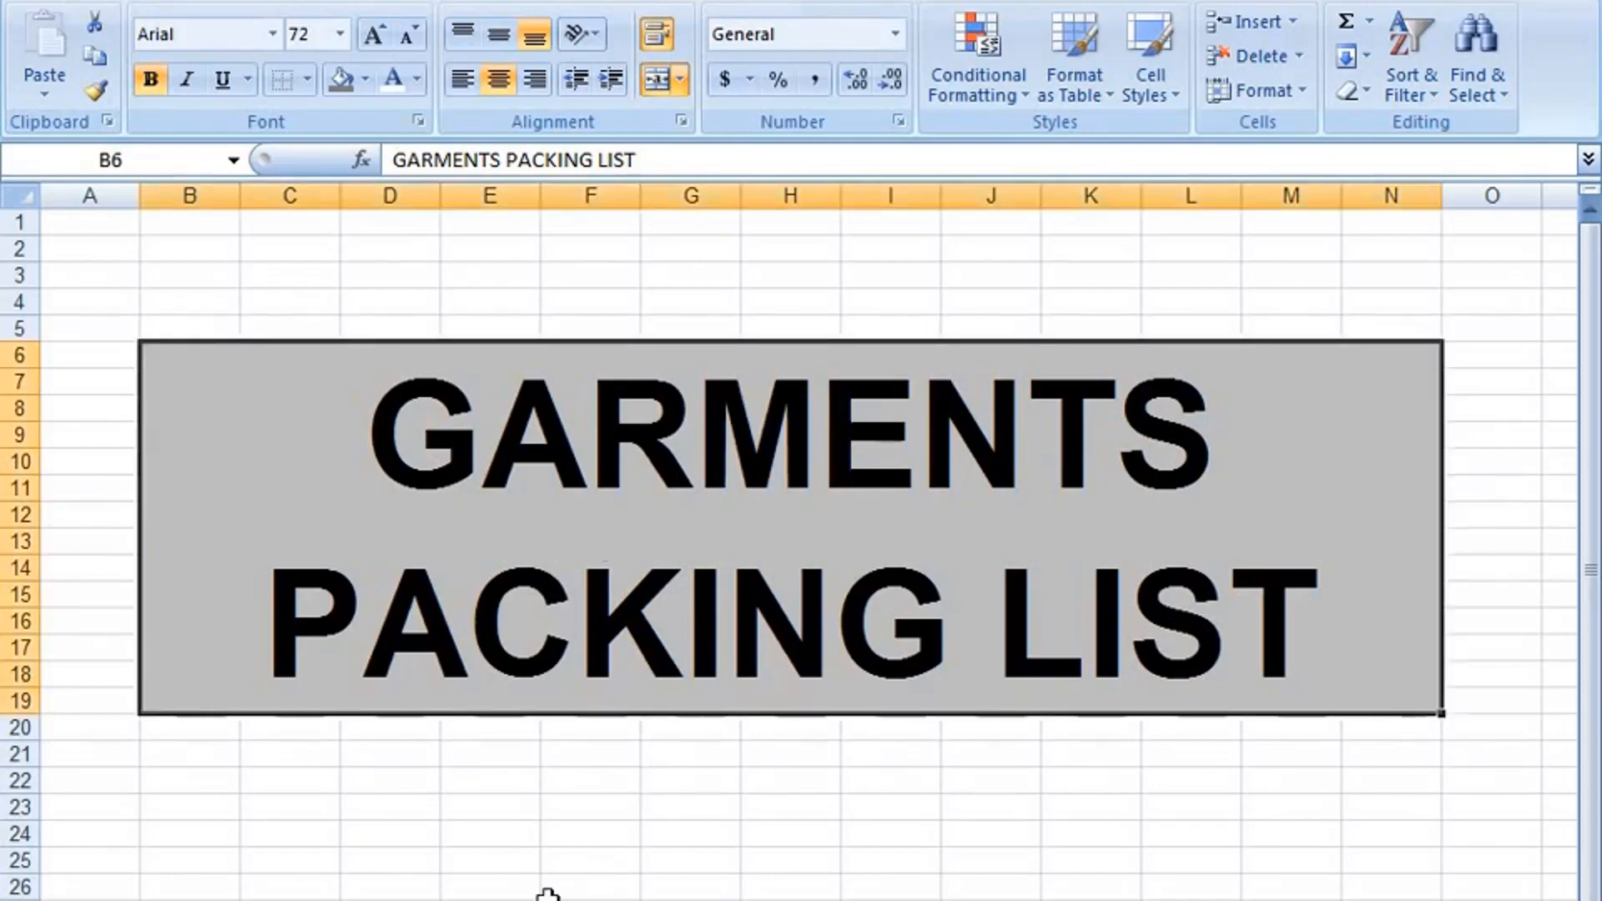
click(658, 900)
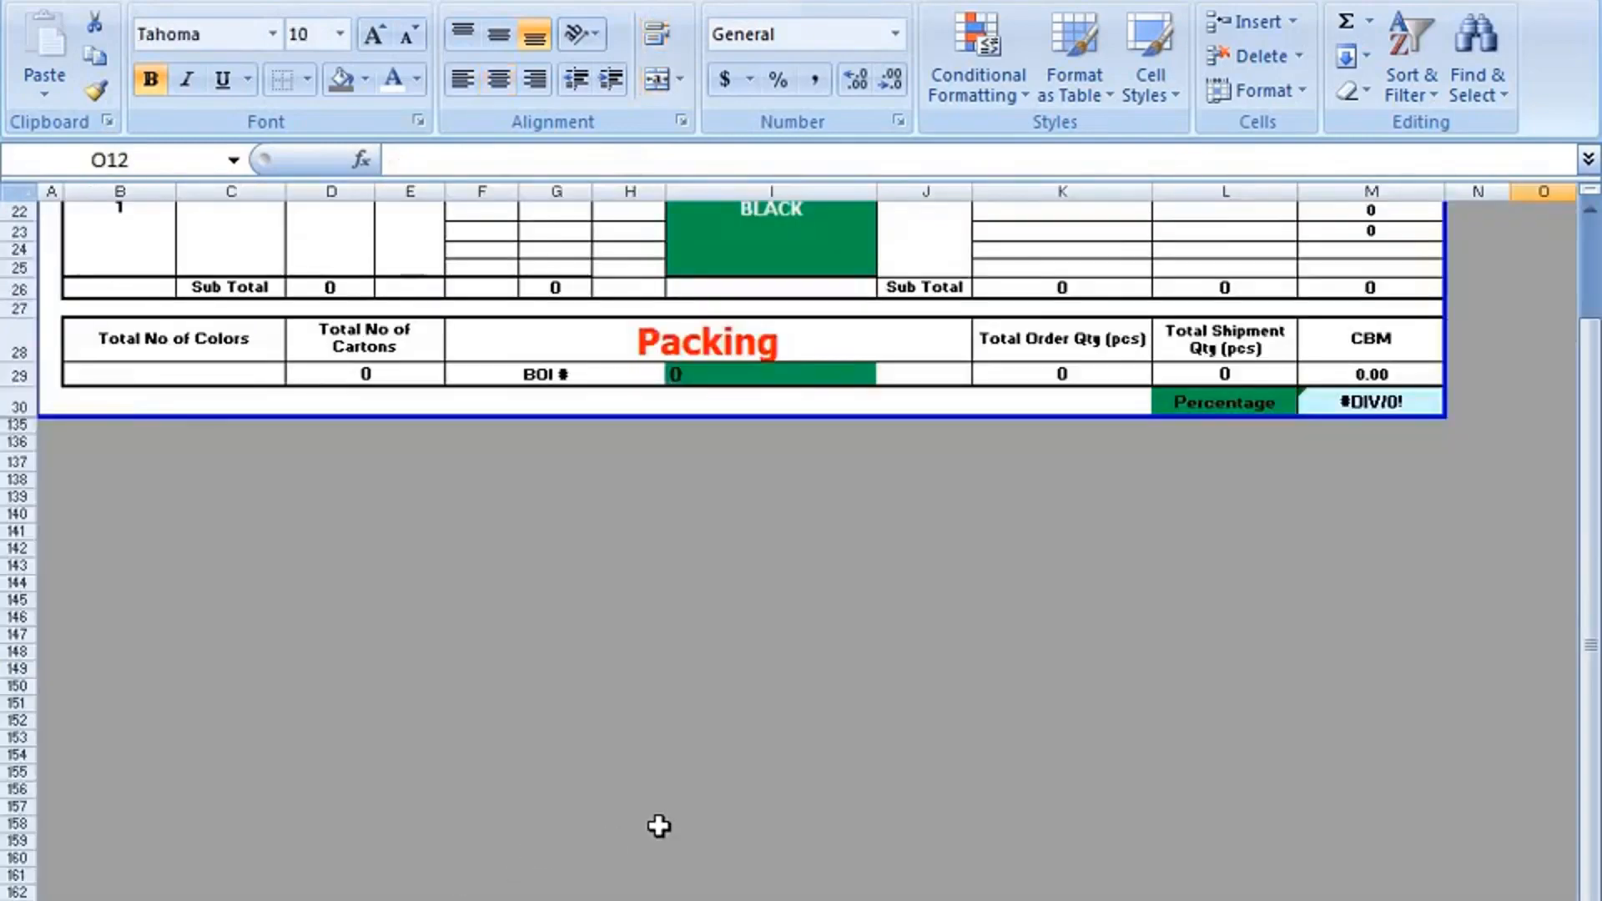
scroll(659, 815, up, 5)
scroll(658, 815, up, 2)
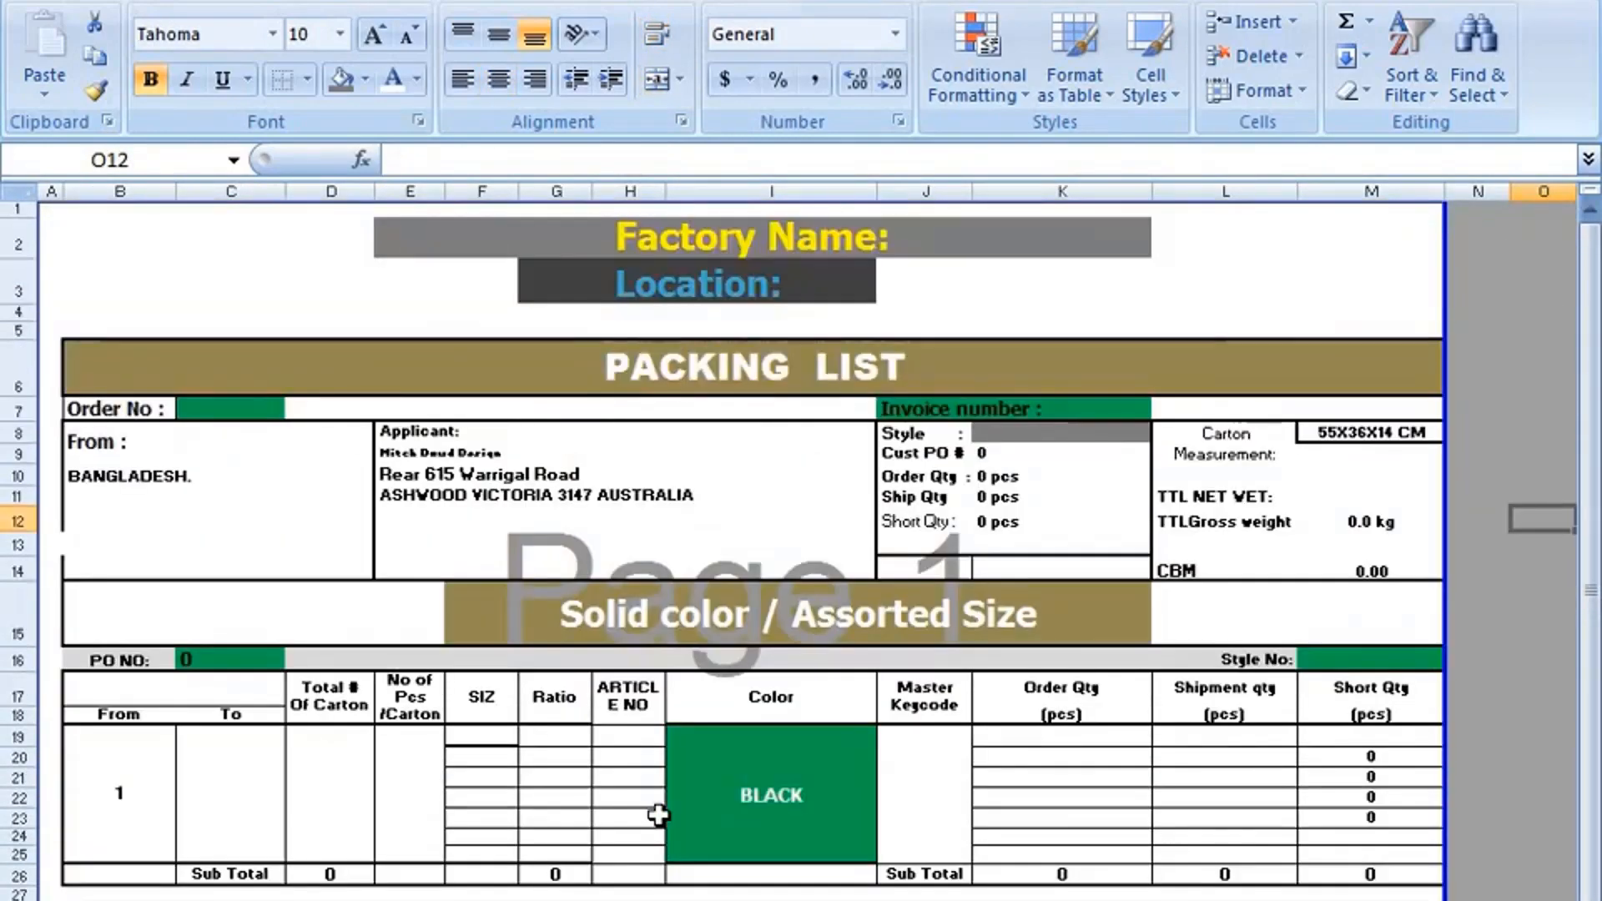
Fill the "Solid color / Assorted Size" banner with the red theme color and set its text to the light tan theme color.
click(709, 621)
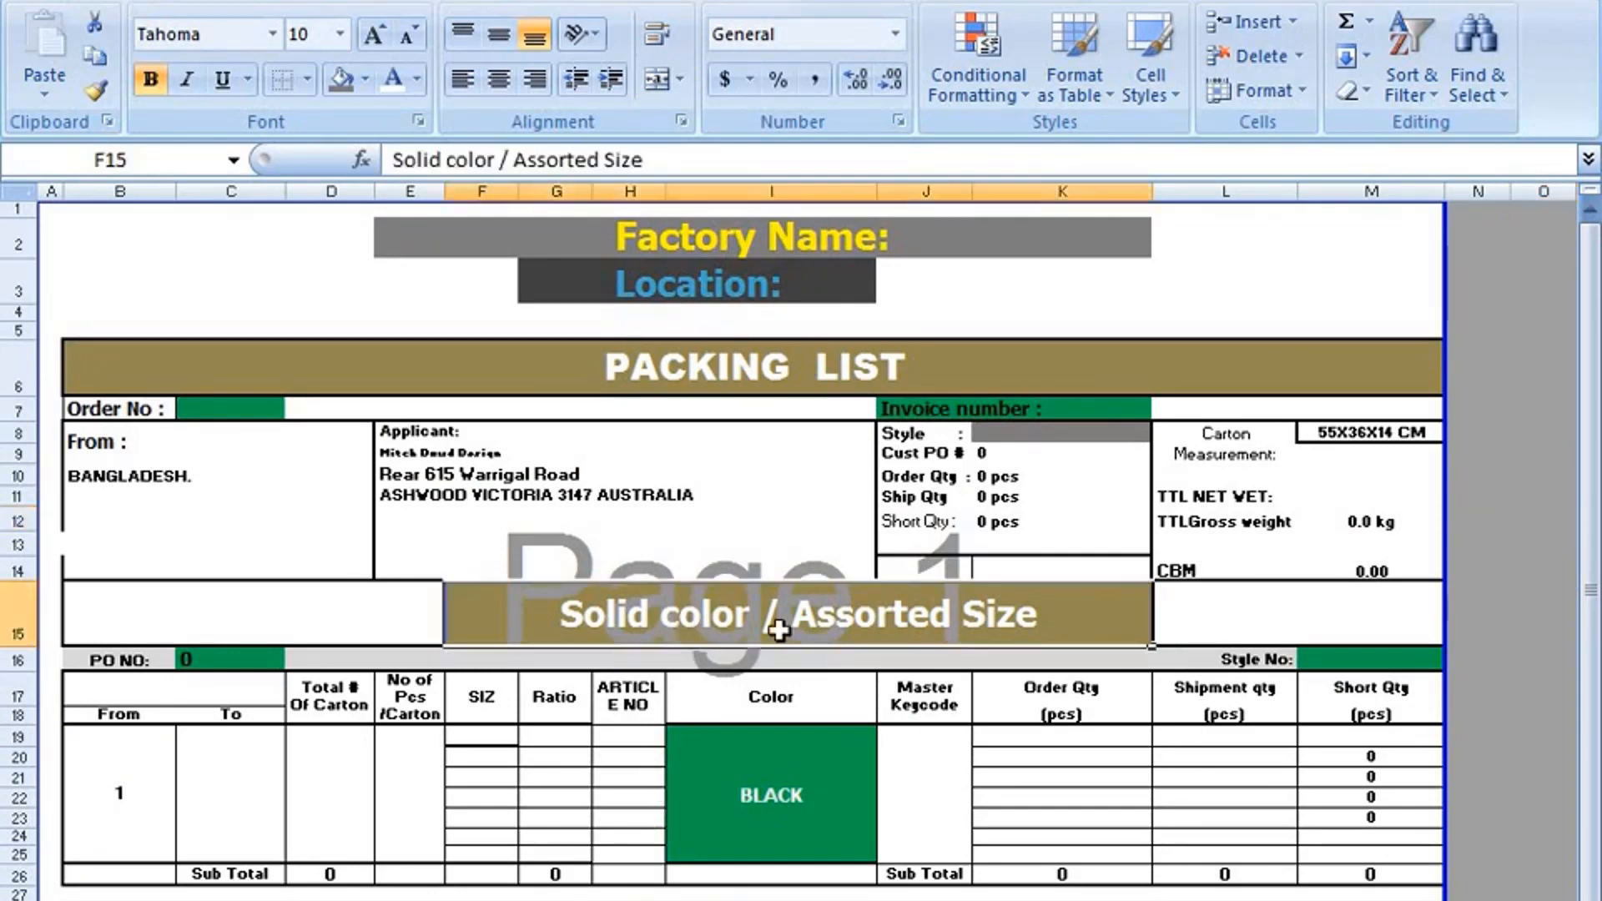
click(365, 79)
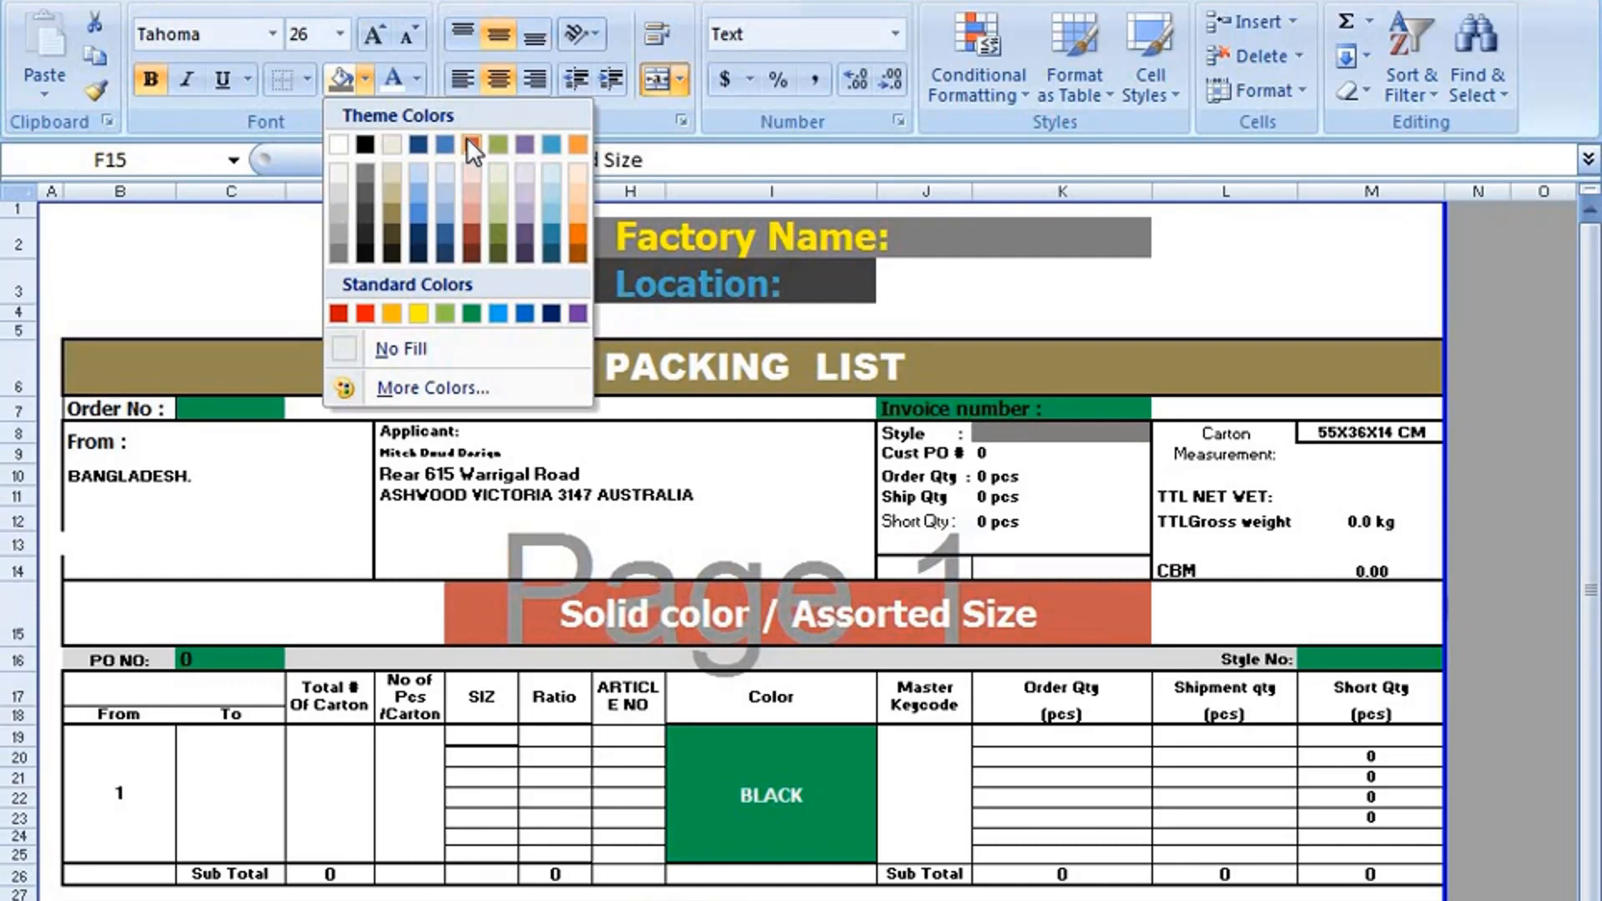
click(470, 143)
click(419, 82)
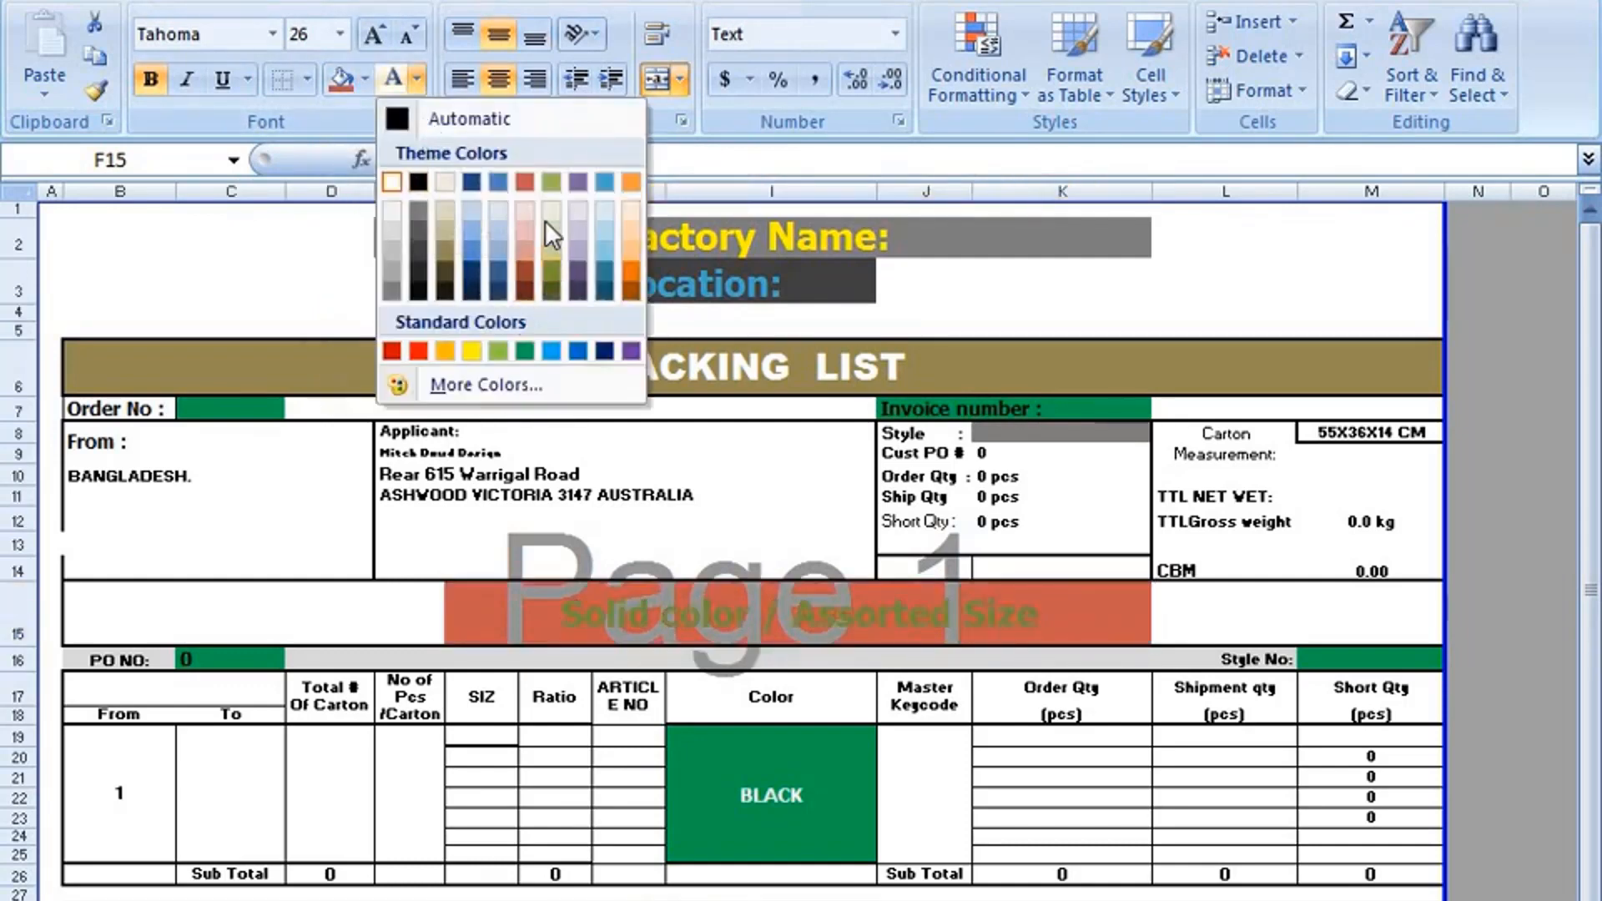
click(438, 176)
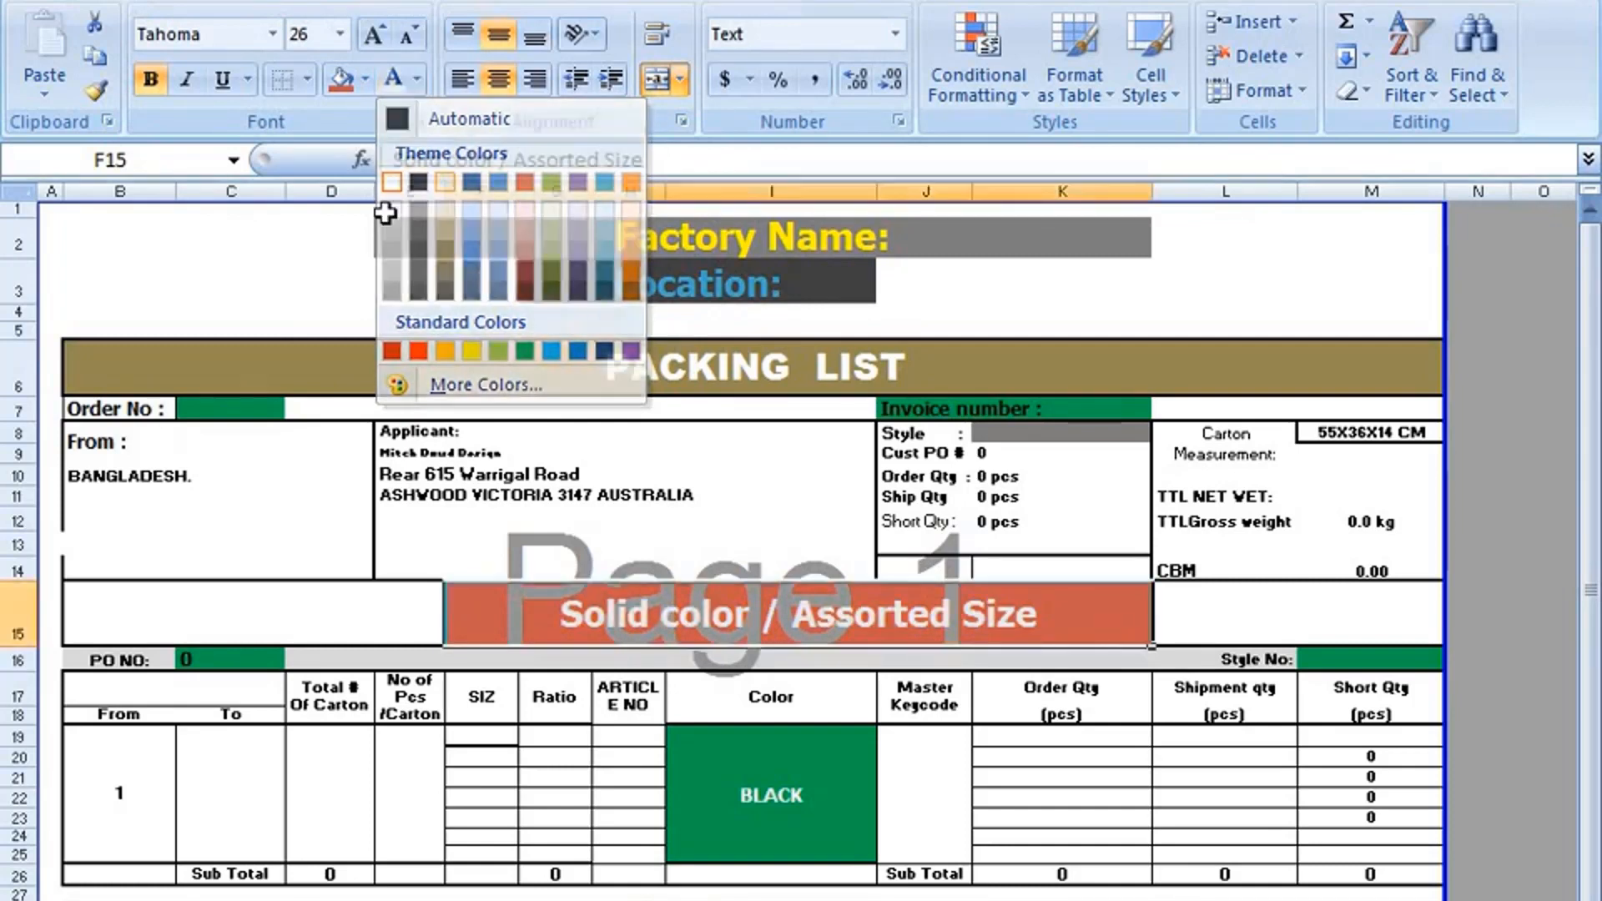
click(314, 229)
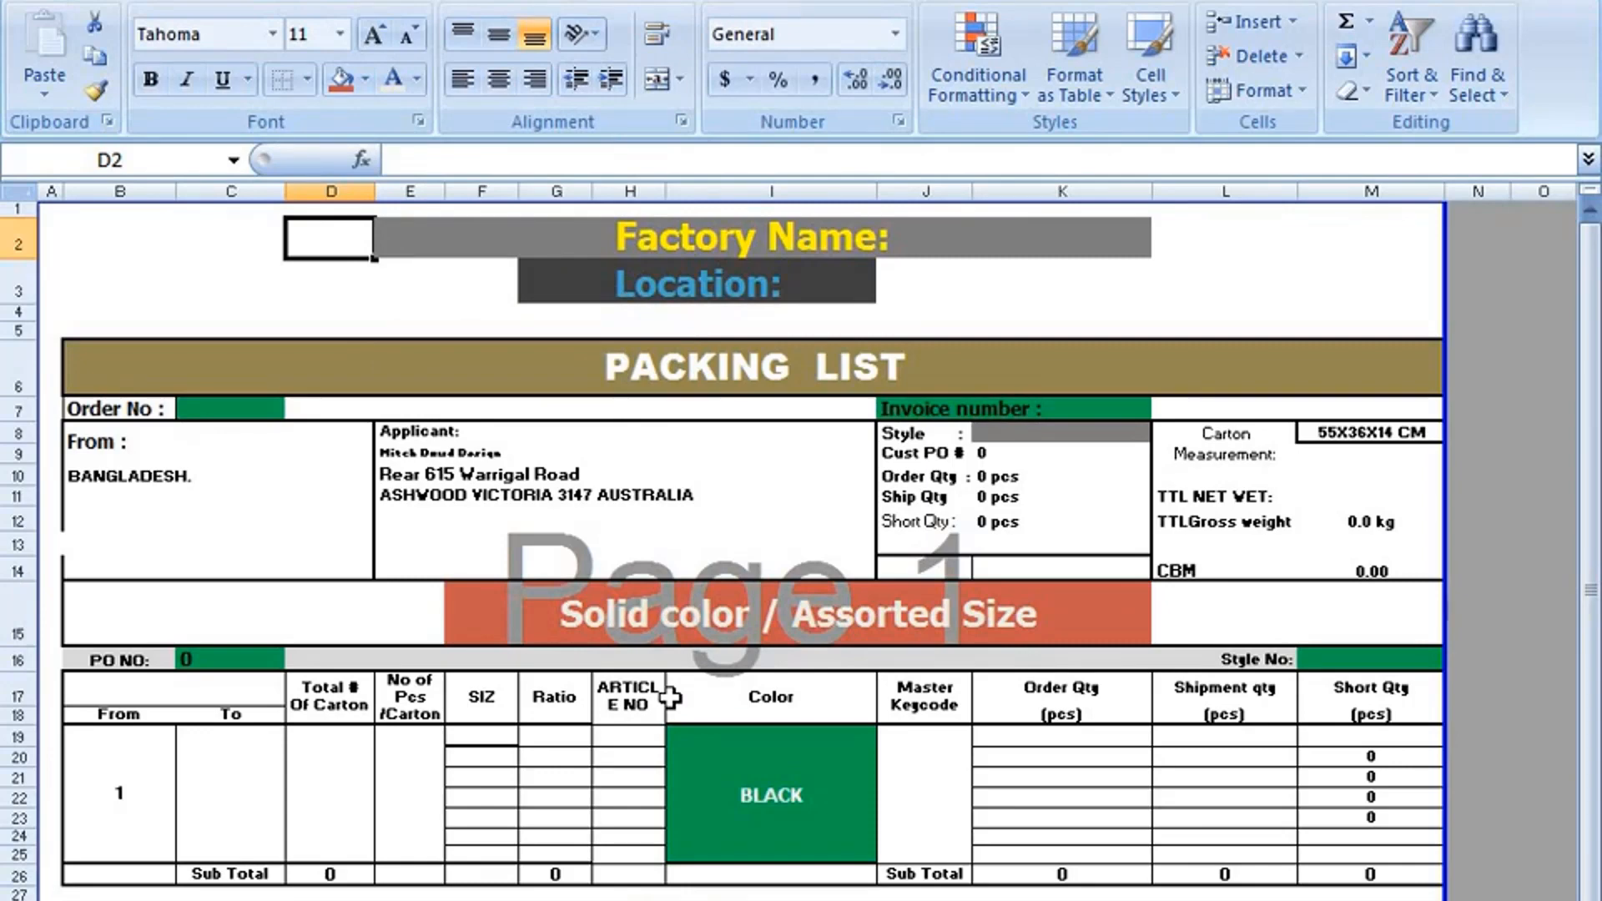
Review the packing list layout, including the Cust PO #, Order Qty, Ship Qty and Short Qty fields.
scroll(817, 891, down, 2)
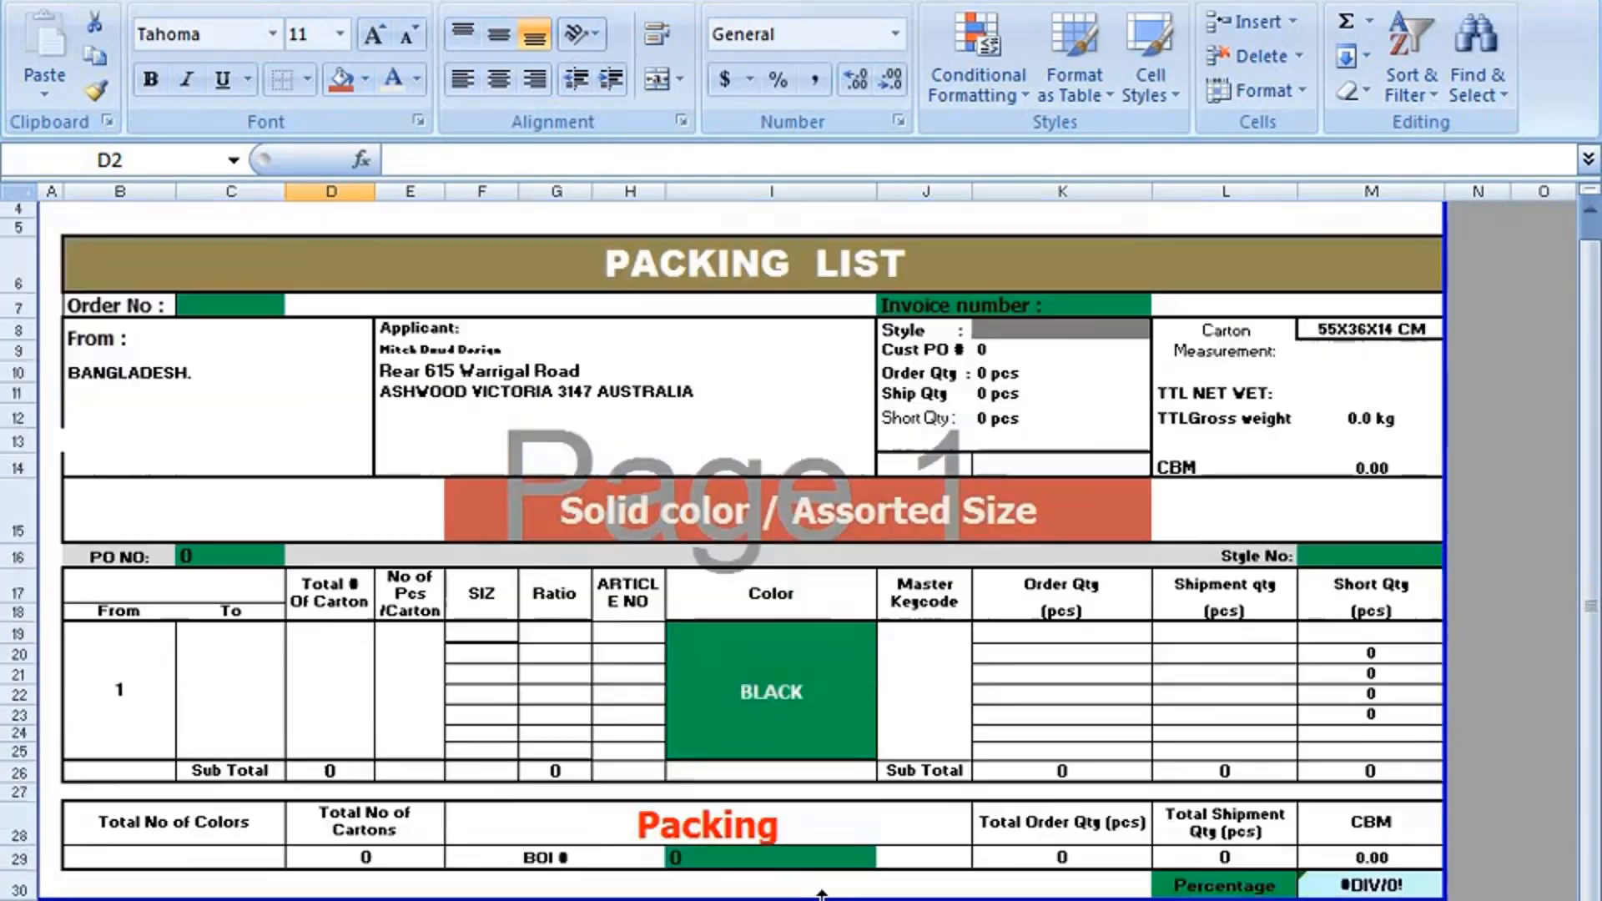
scroll(817, 891, up, 2)
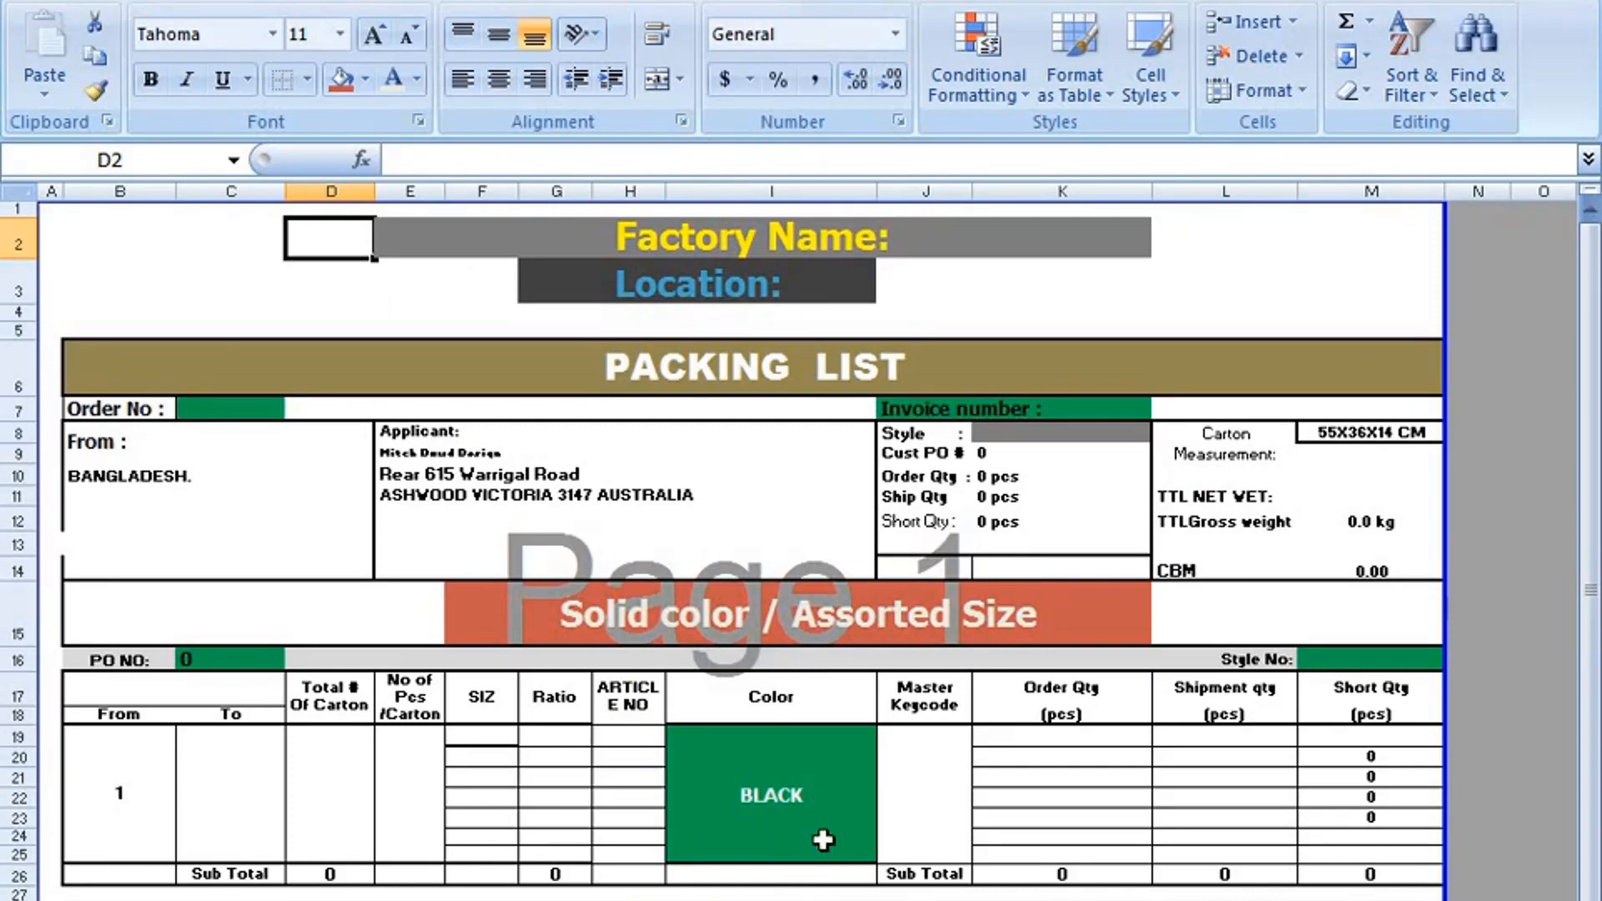
scroll(823, 839, down, 1)
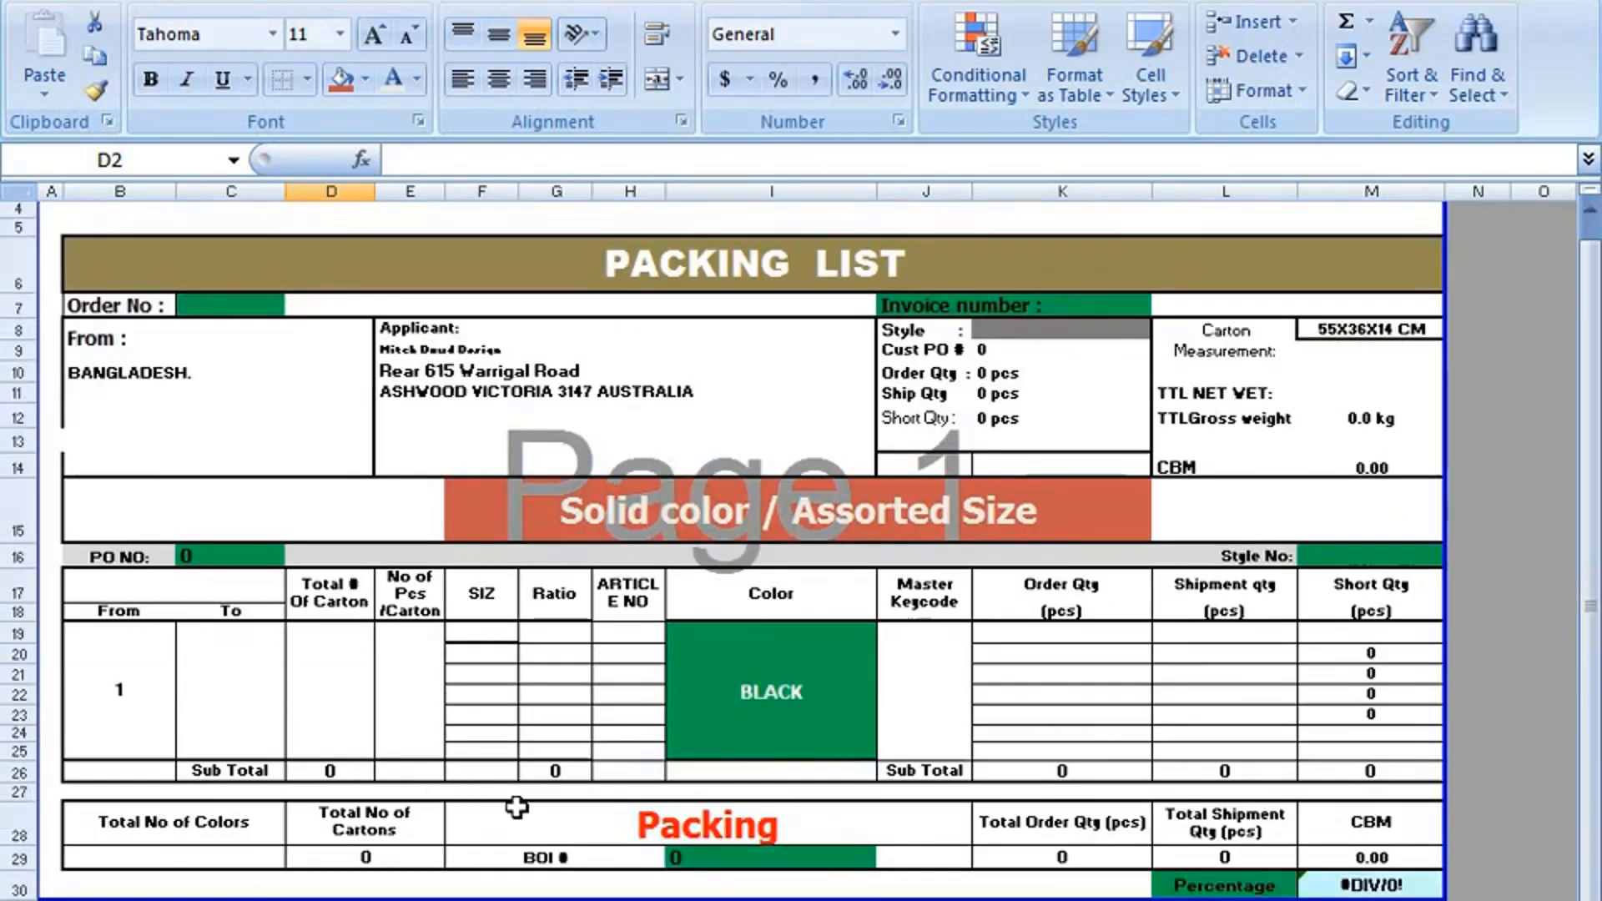
scroll(516, 806, up, 1)
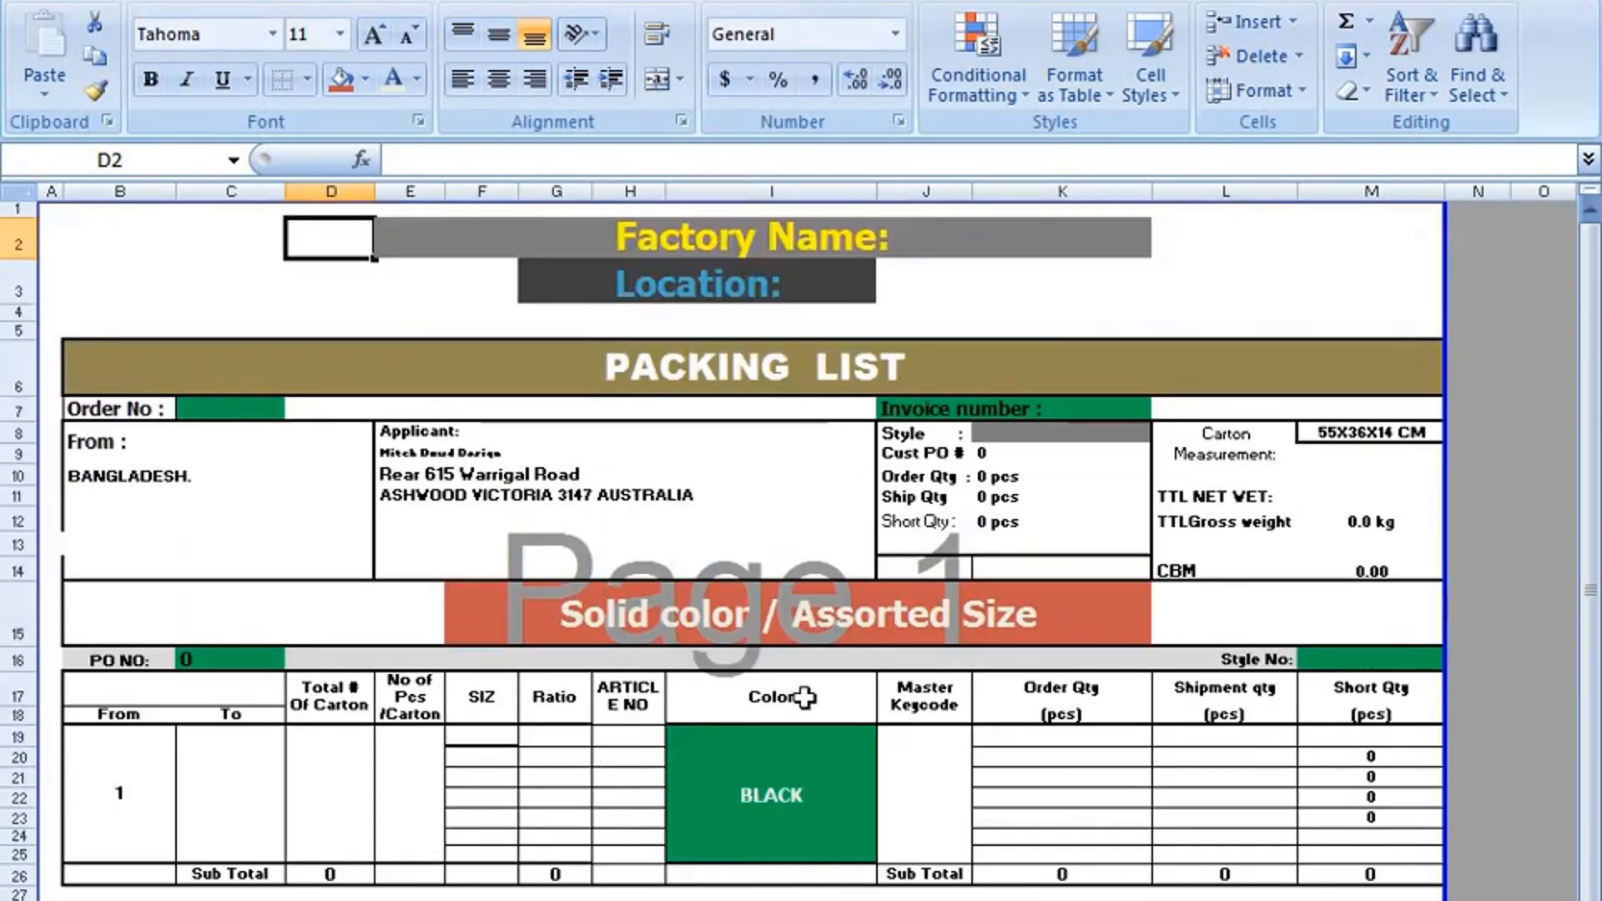
click(945, 540)
click(1010, 498)
click(1009, 521)
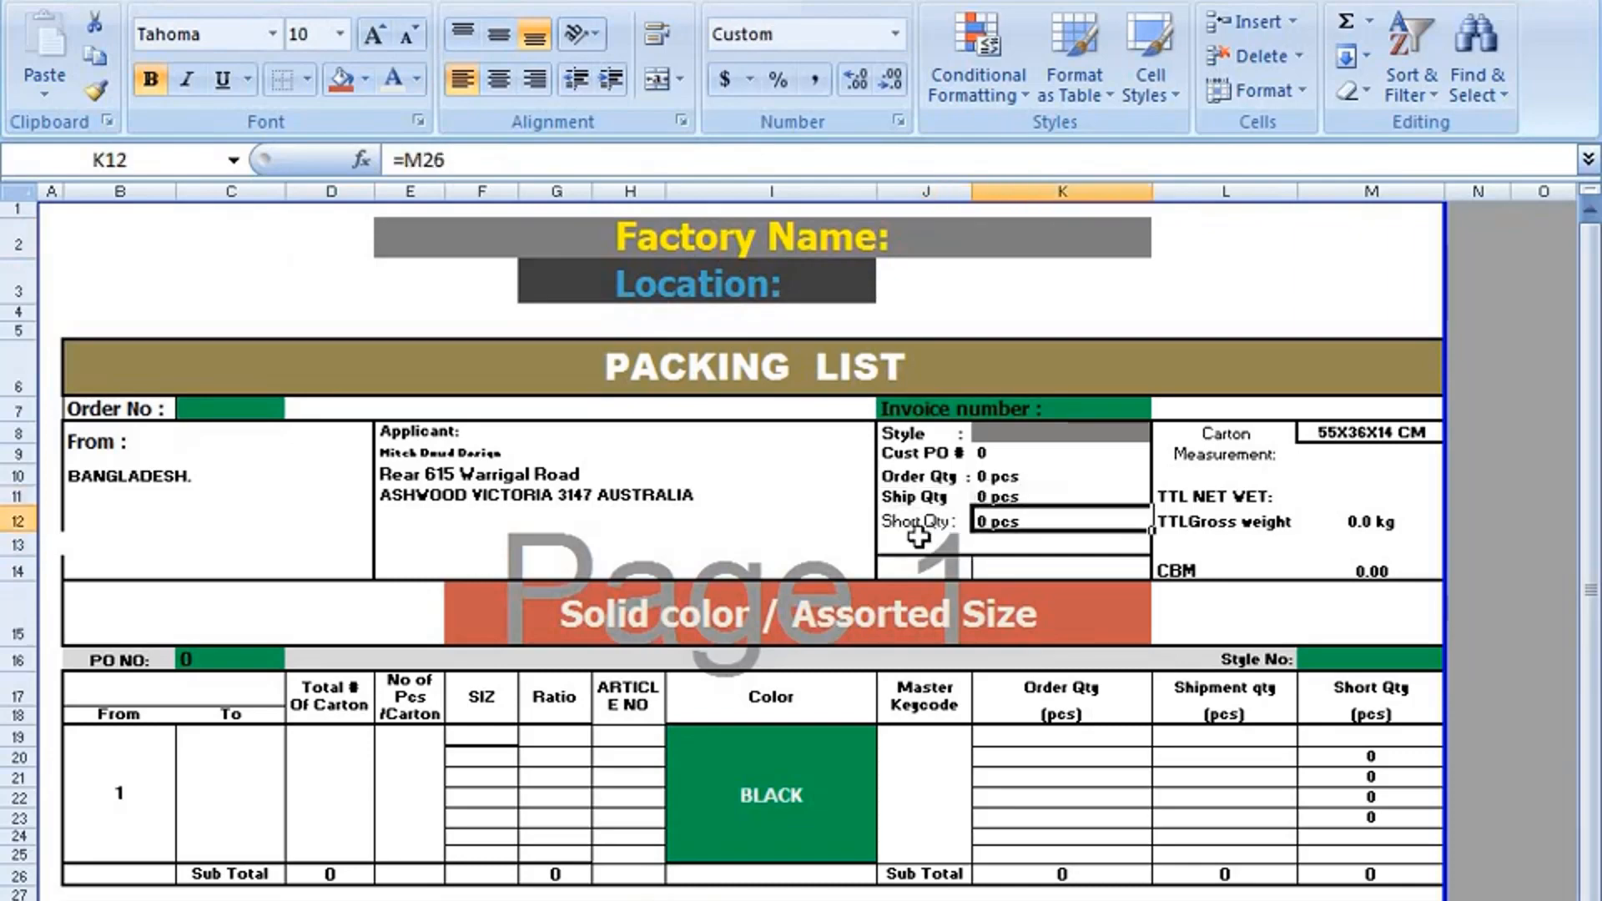
click(918, 541)
click(914, 500)
click(916, 476)
click(915, 453)
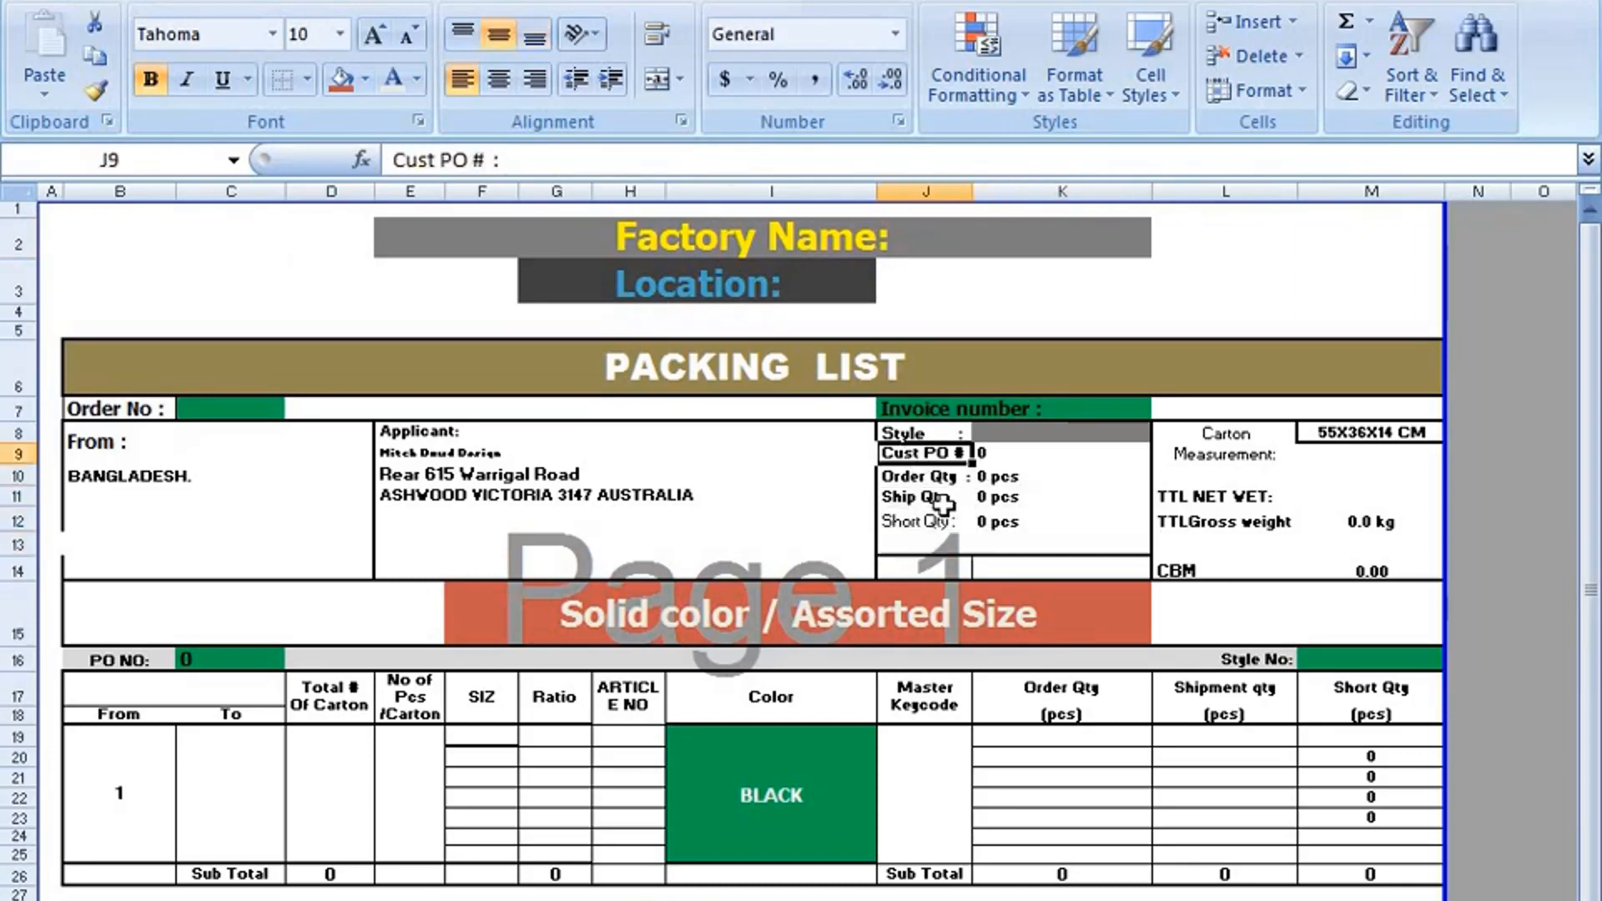
scroll(956, 527, down, 2)
scroll(851, 548, up, 2)
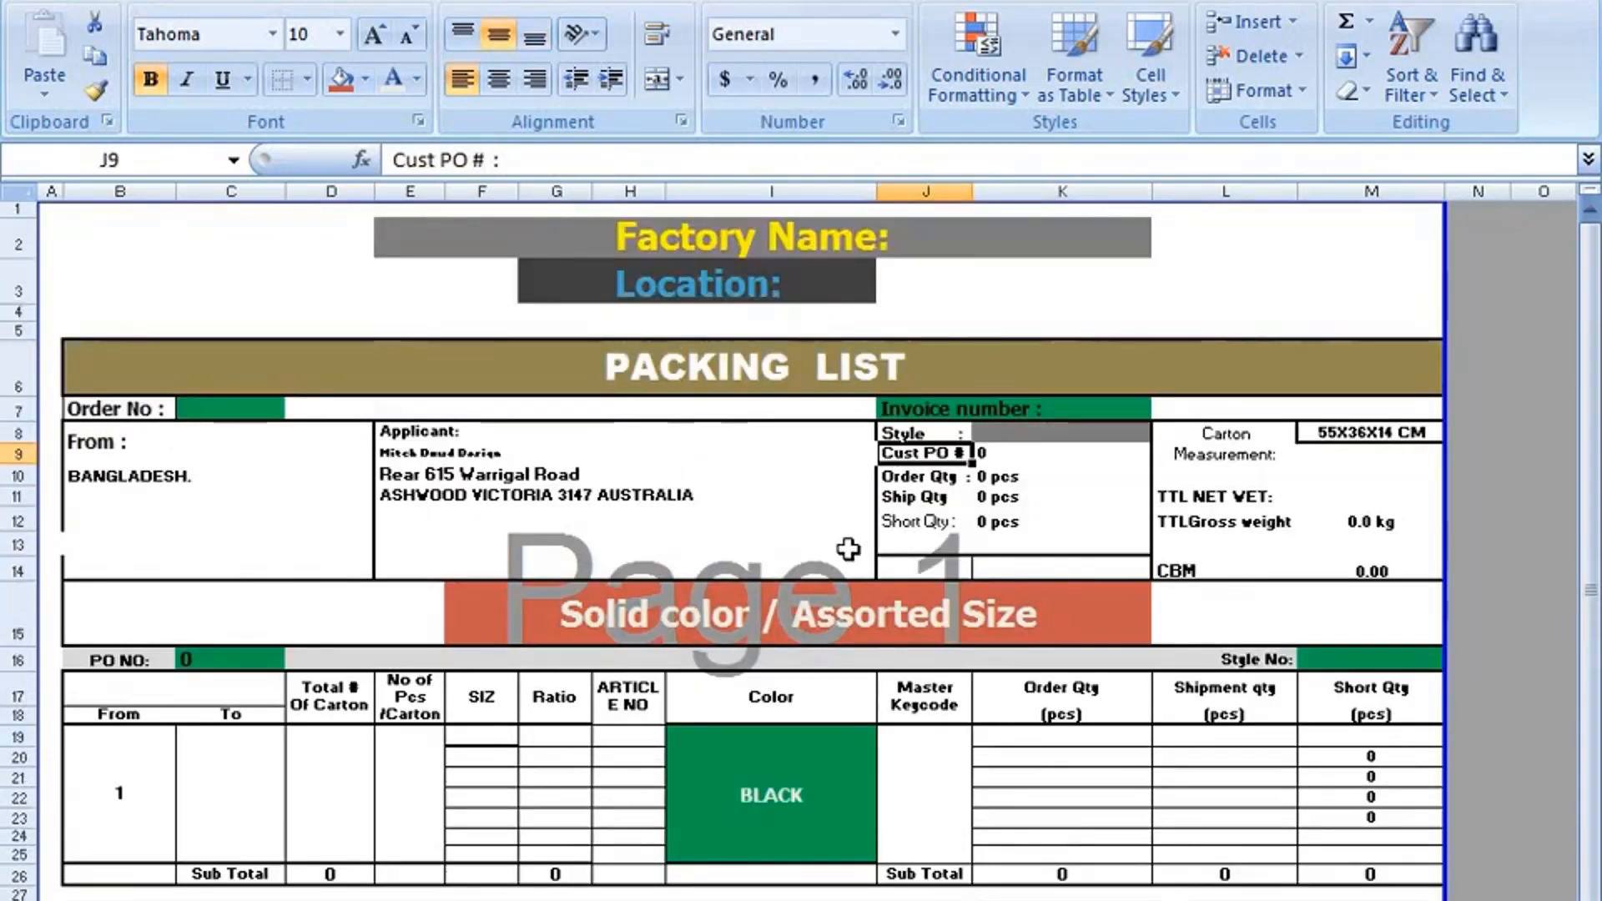
scroll(851, 584, down, 1)
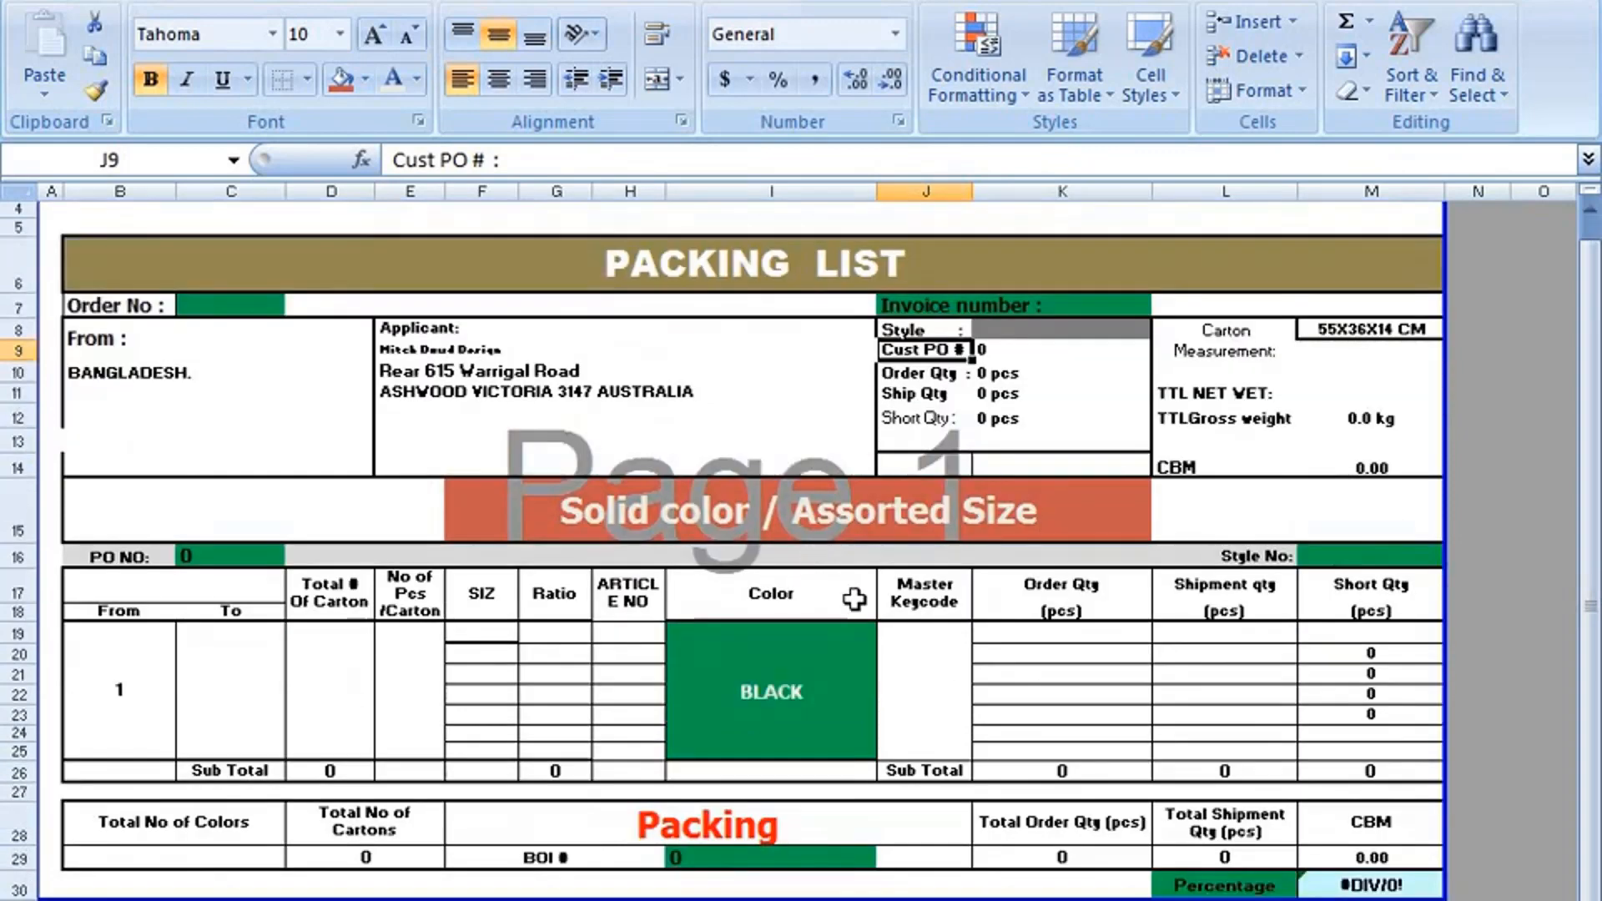
Fill the Color column header in the carton table with standard yellow.
click(830, 697)
click(785, 528)
click(934, 596)
click(936, 644)
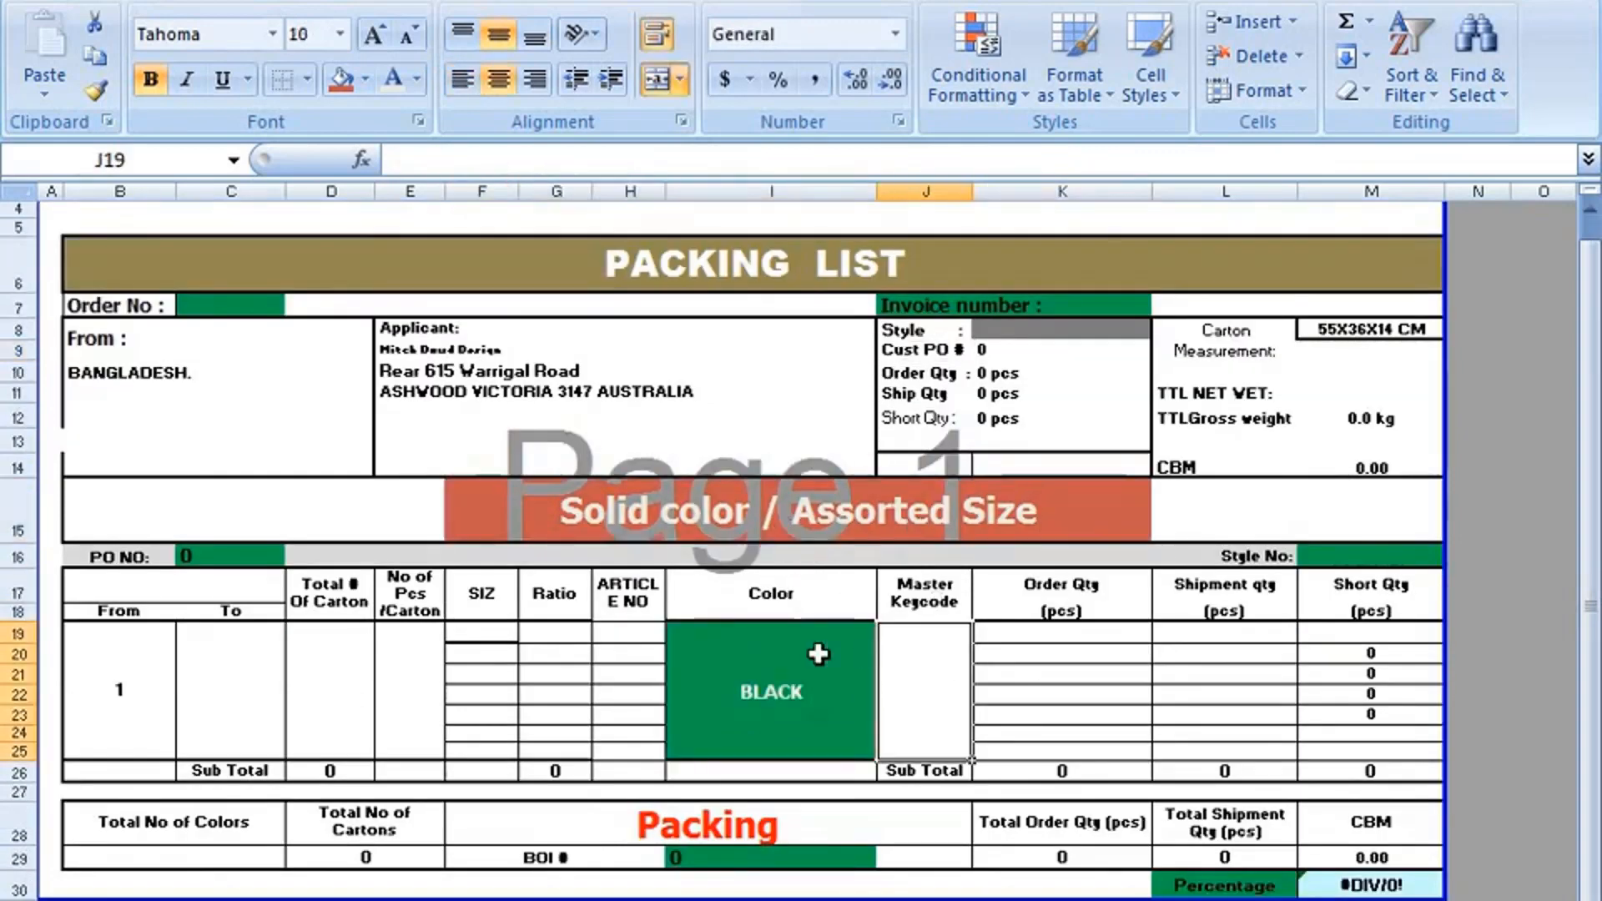
click(785, 629)
click(779, 599)
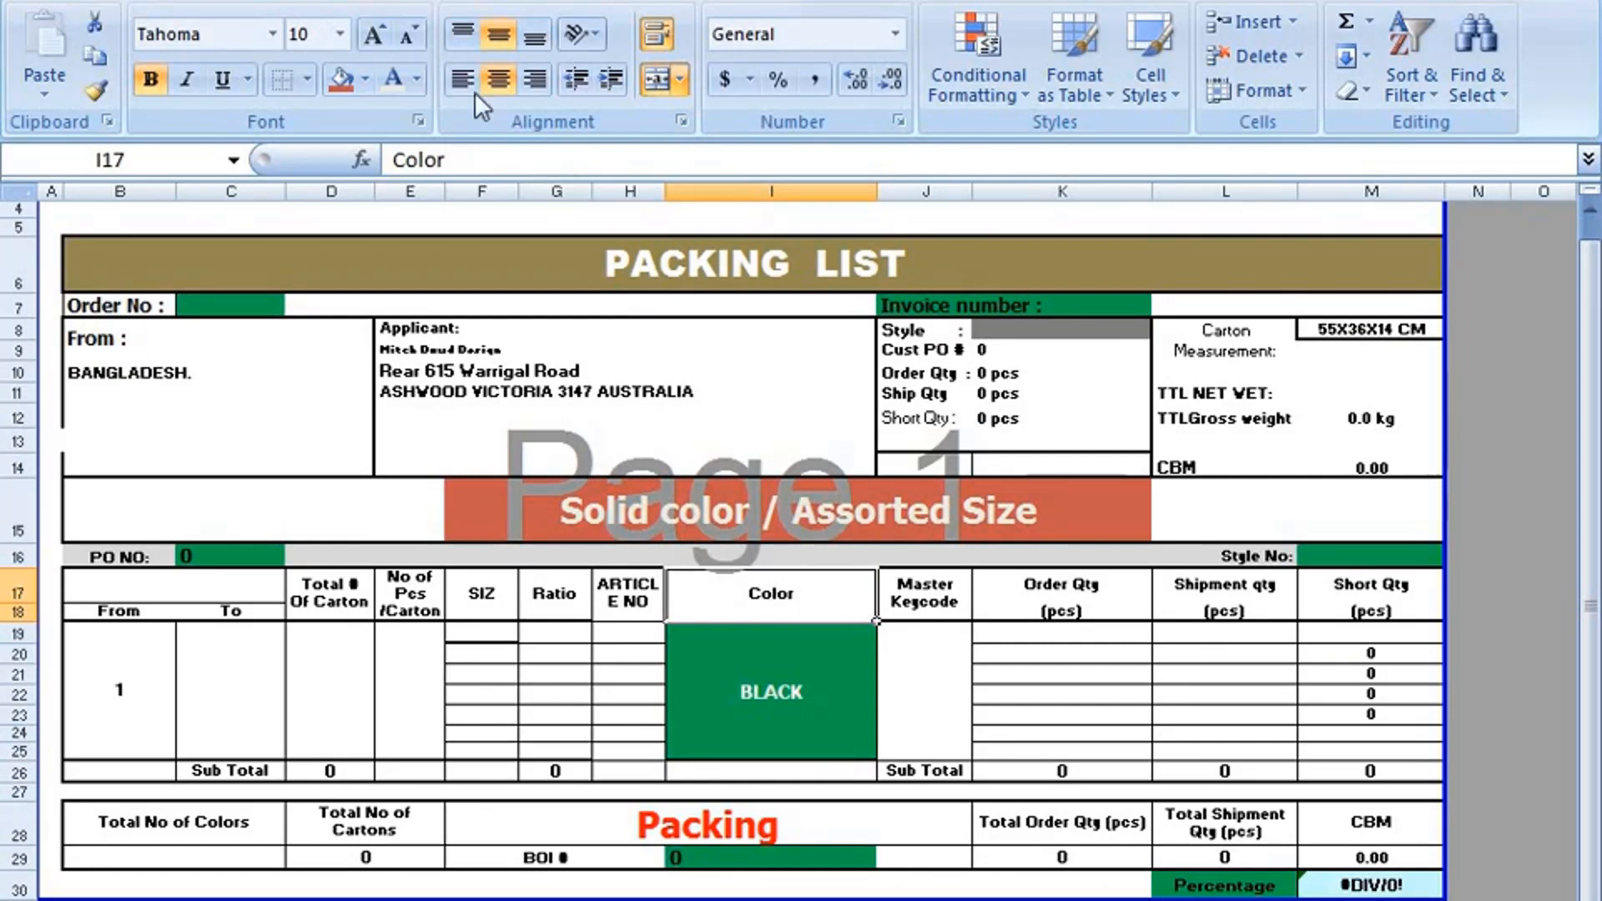
click(363, 81)
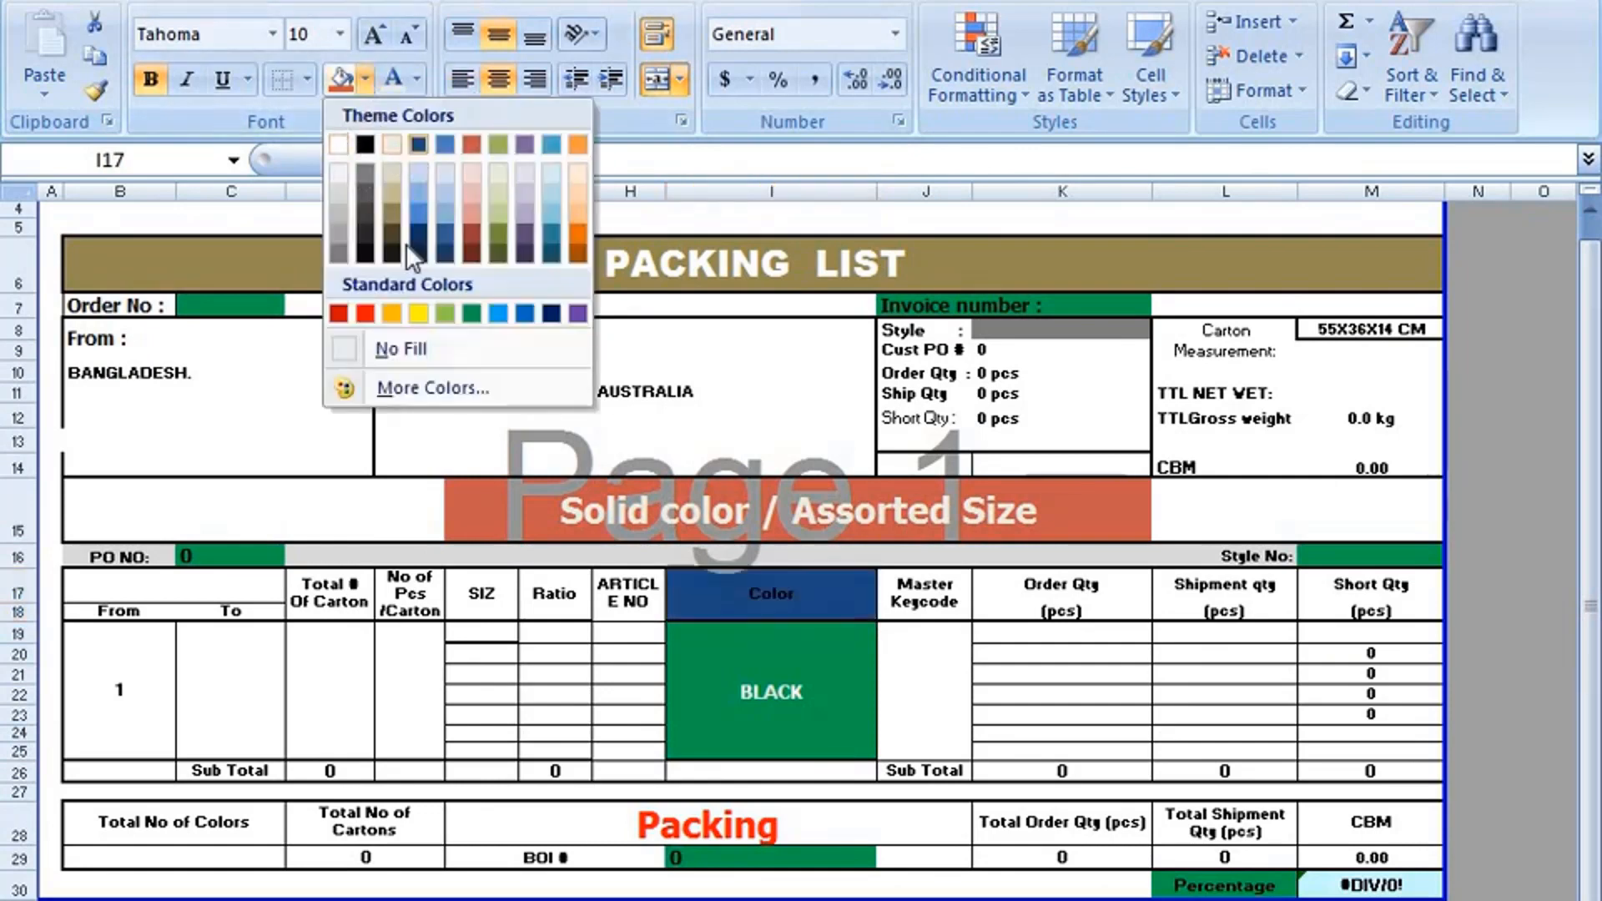
click(416, 313)
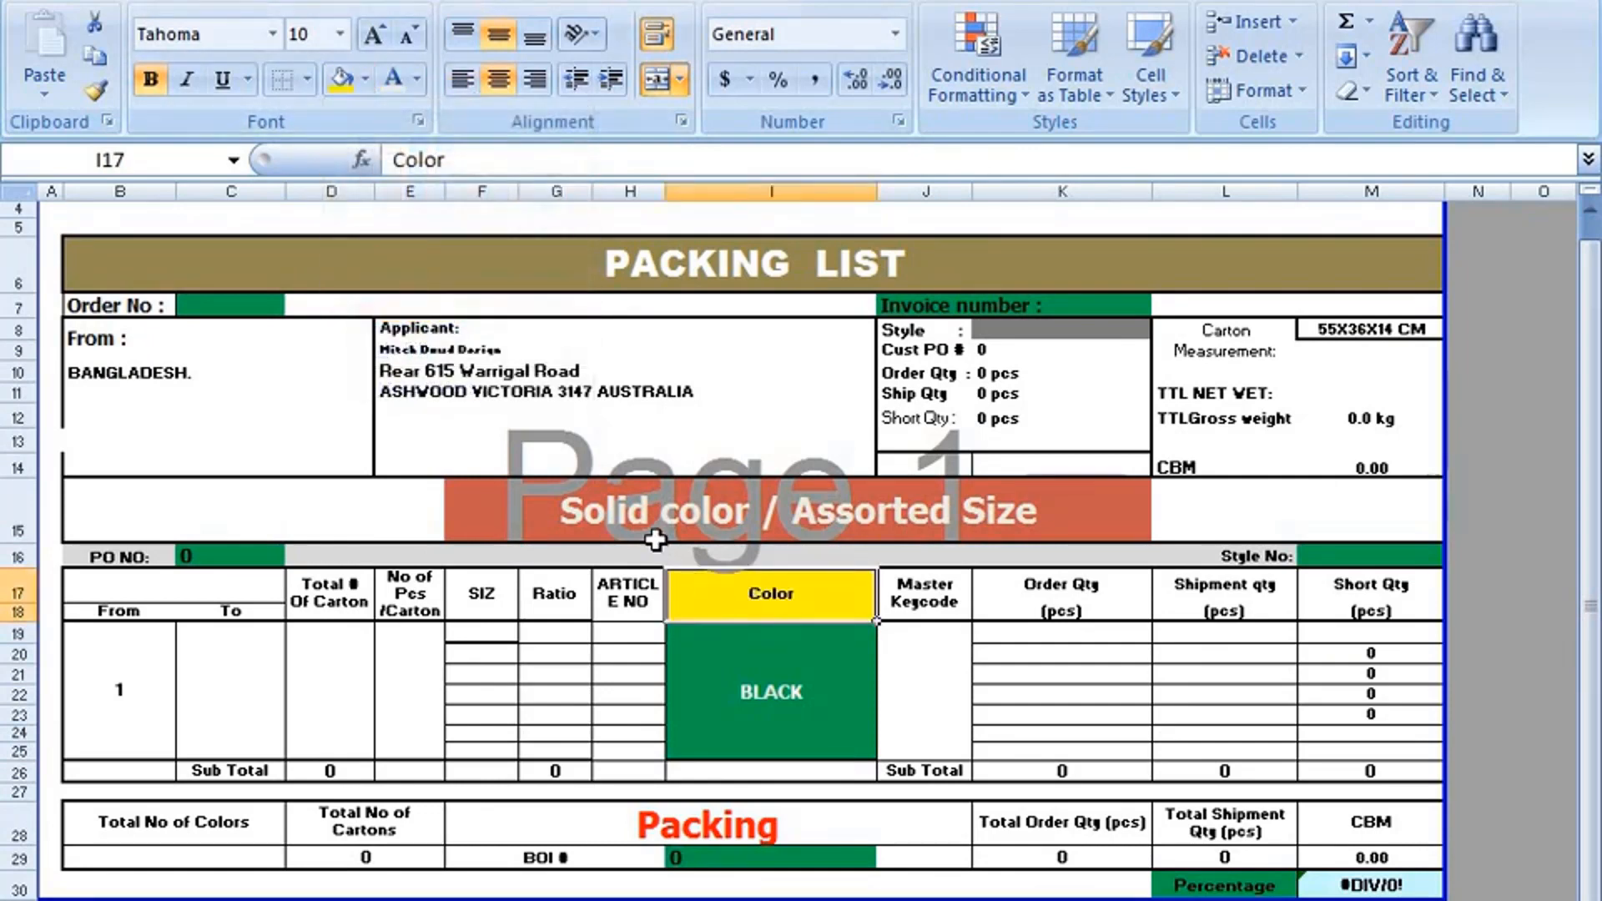
Examine the Order No label, its entry cell C7 and the neighbouring From block.
scroll(354, 424, up, 1)
click(191, 414)
click(136, 410)
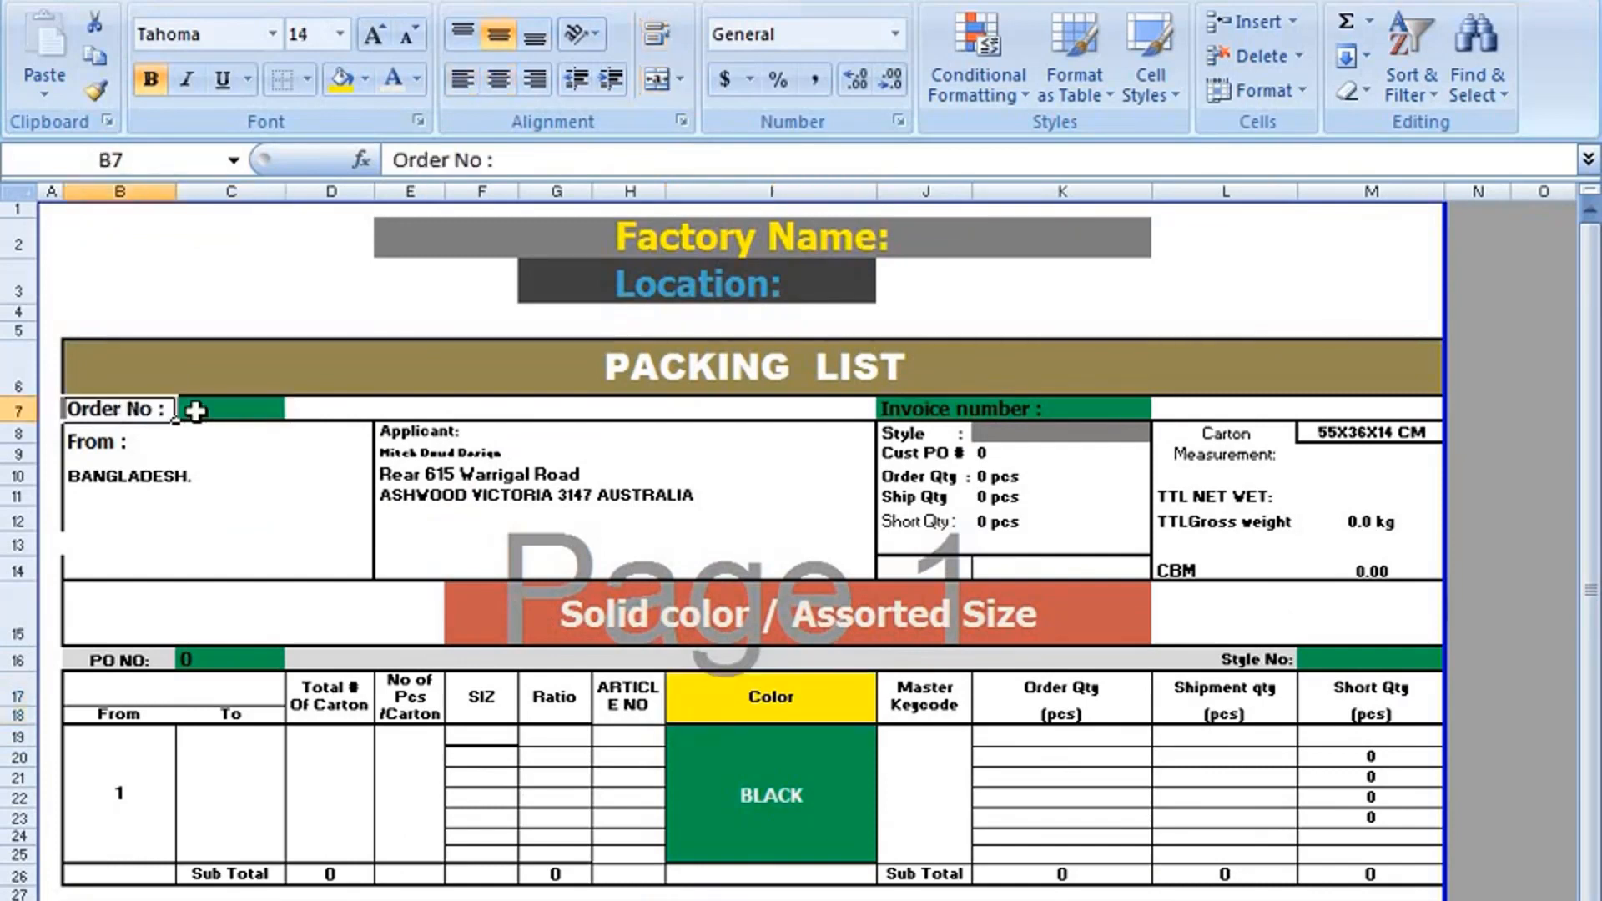
click(195, 411)
click(125, 408)
click(232, 411)
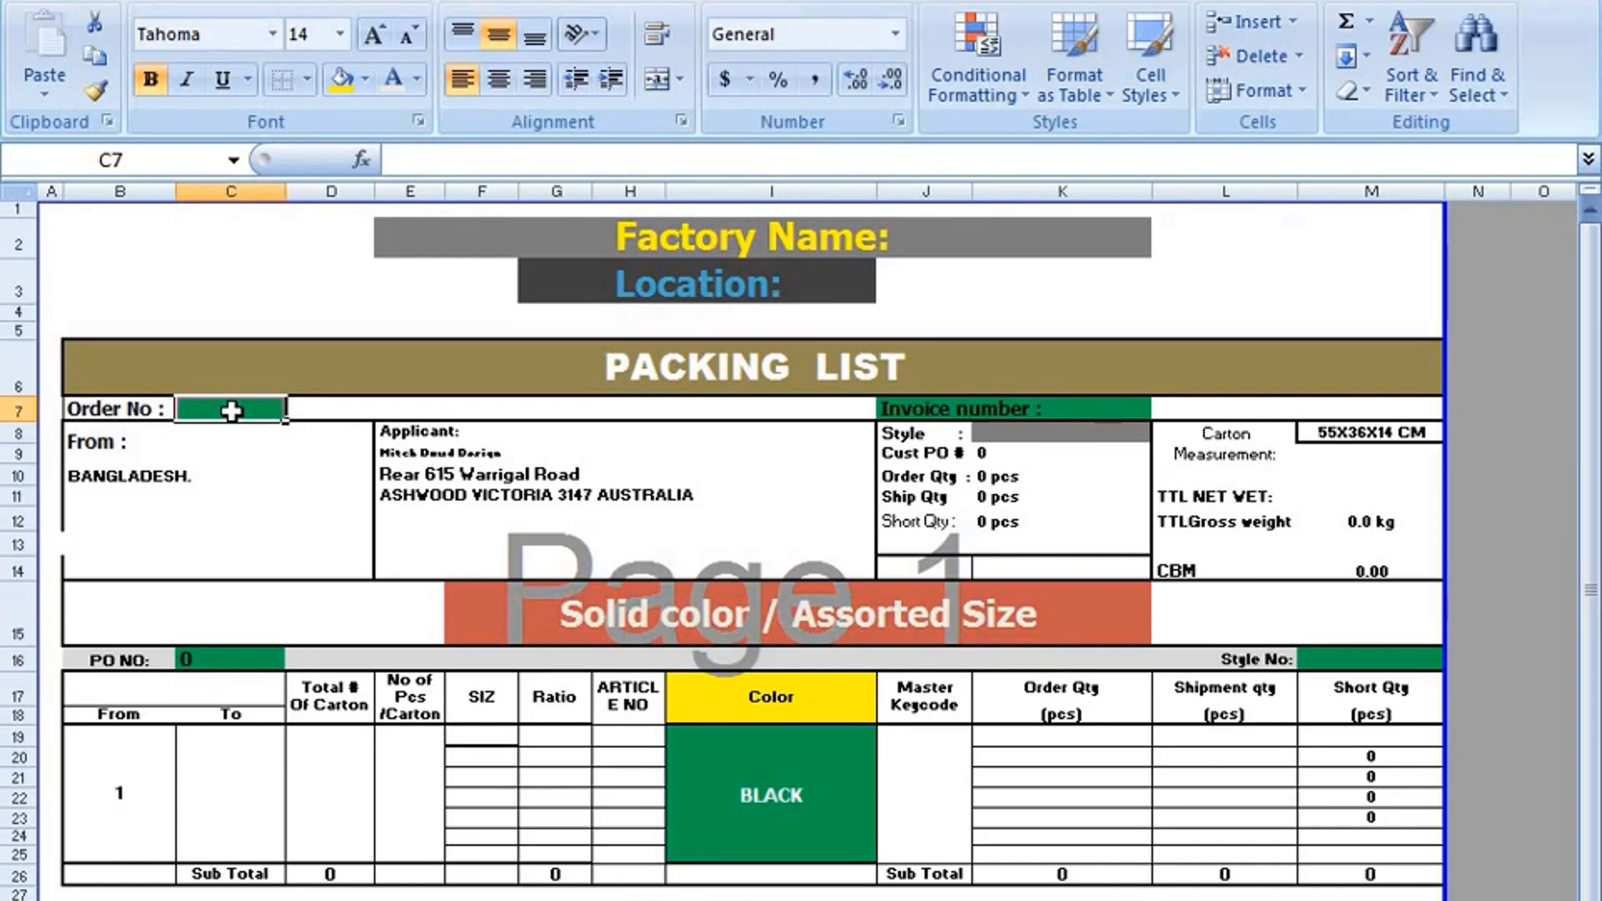
click(208, 454)
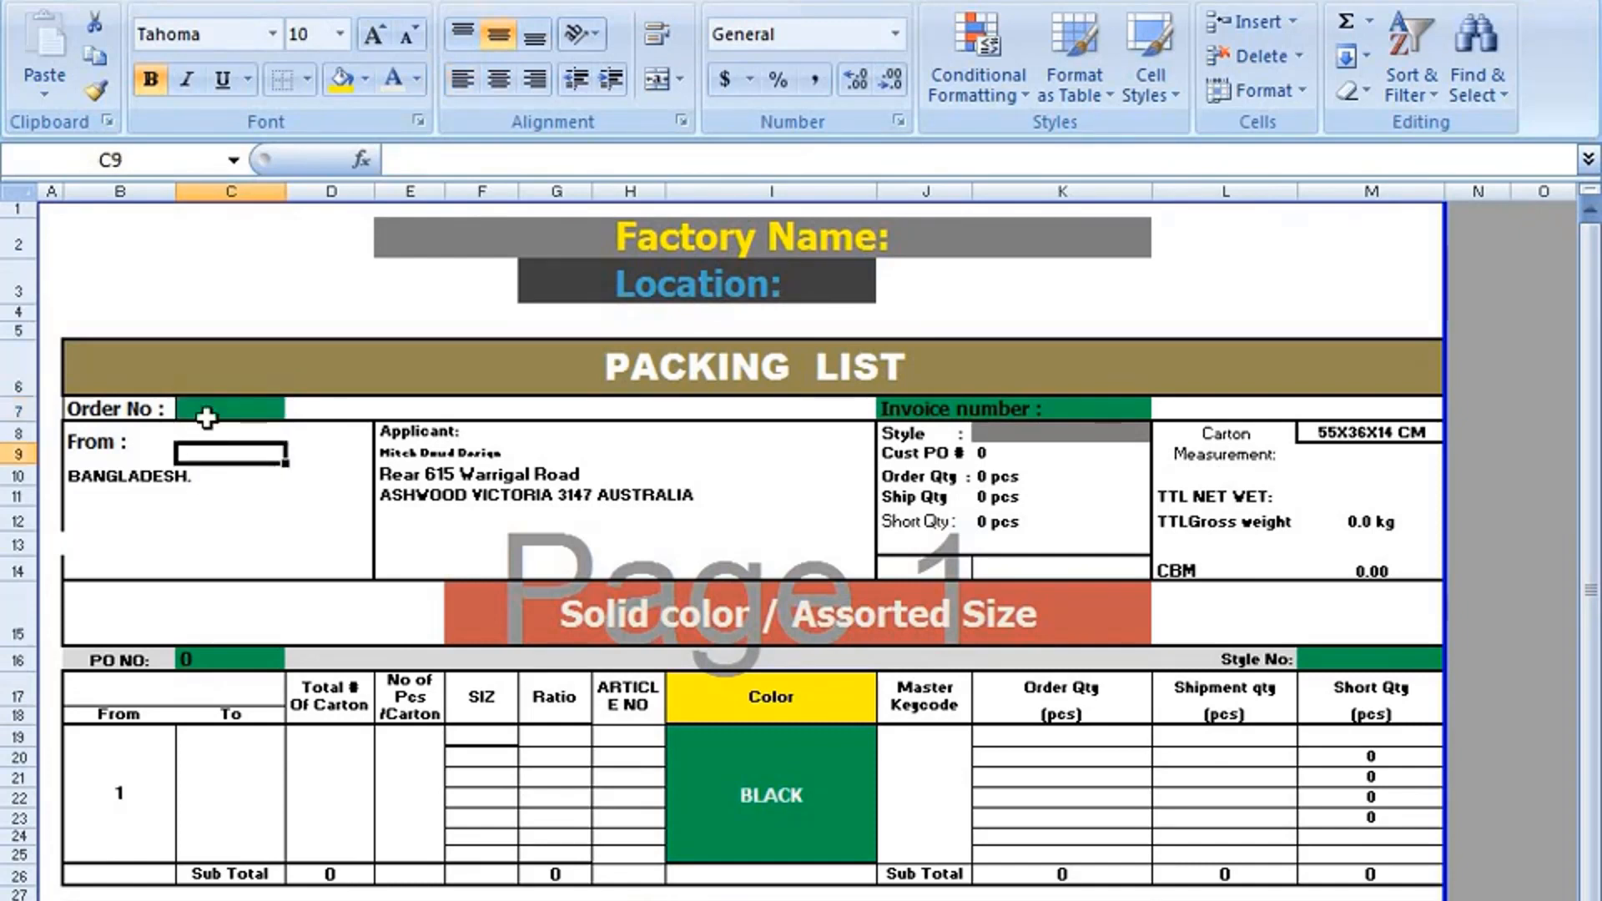
click(207, 417)
click(261, 500)
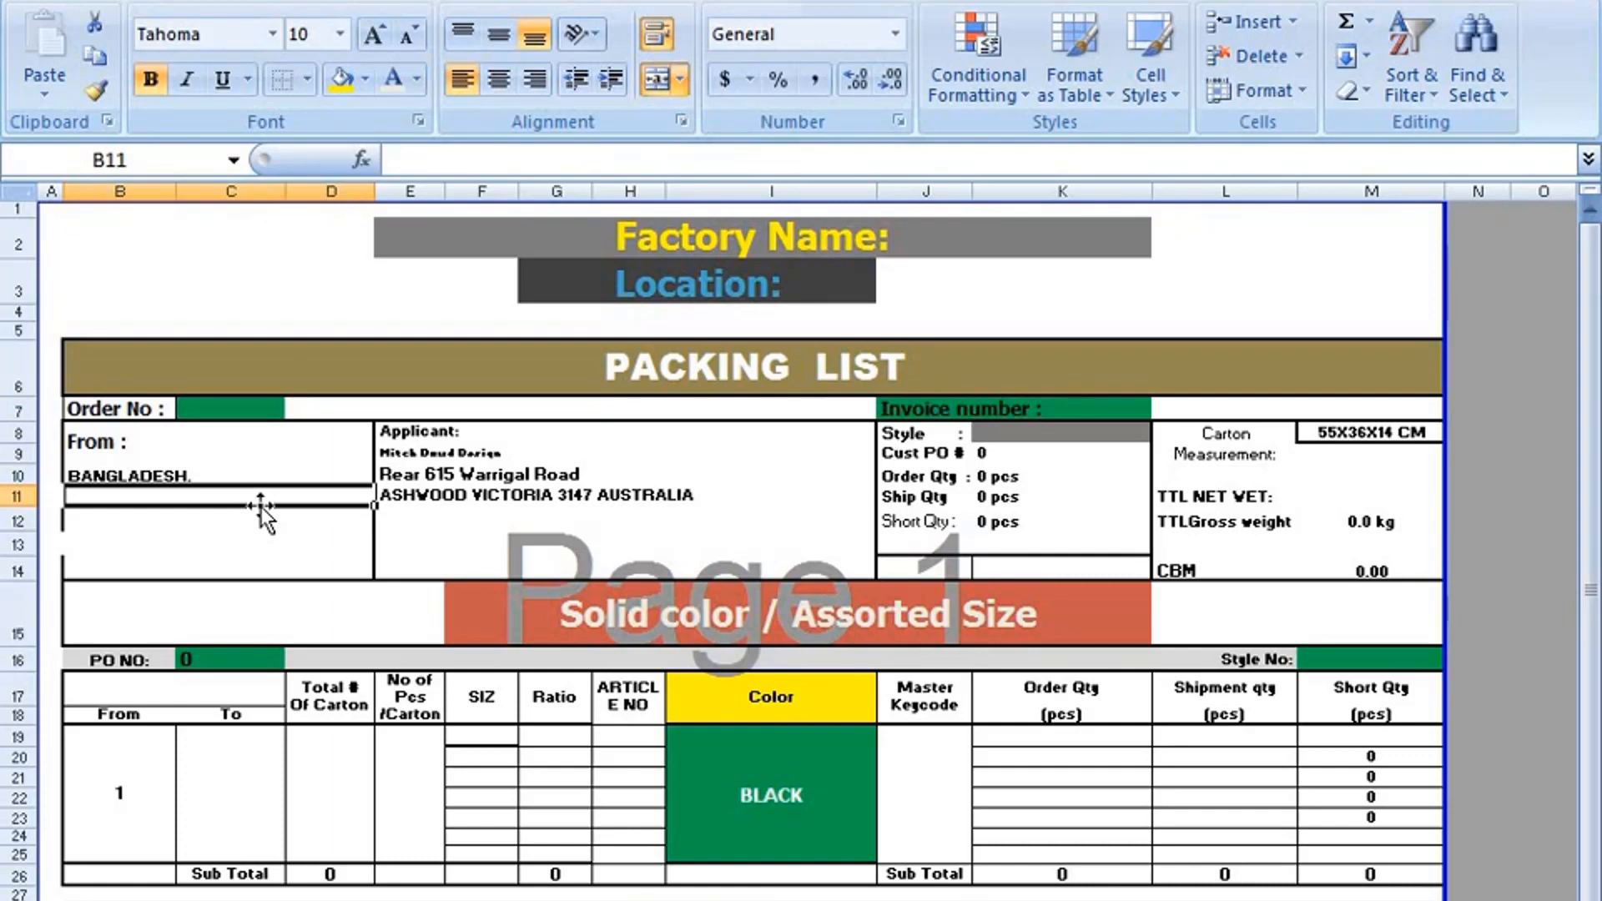
click(214, 408)
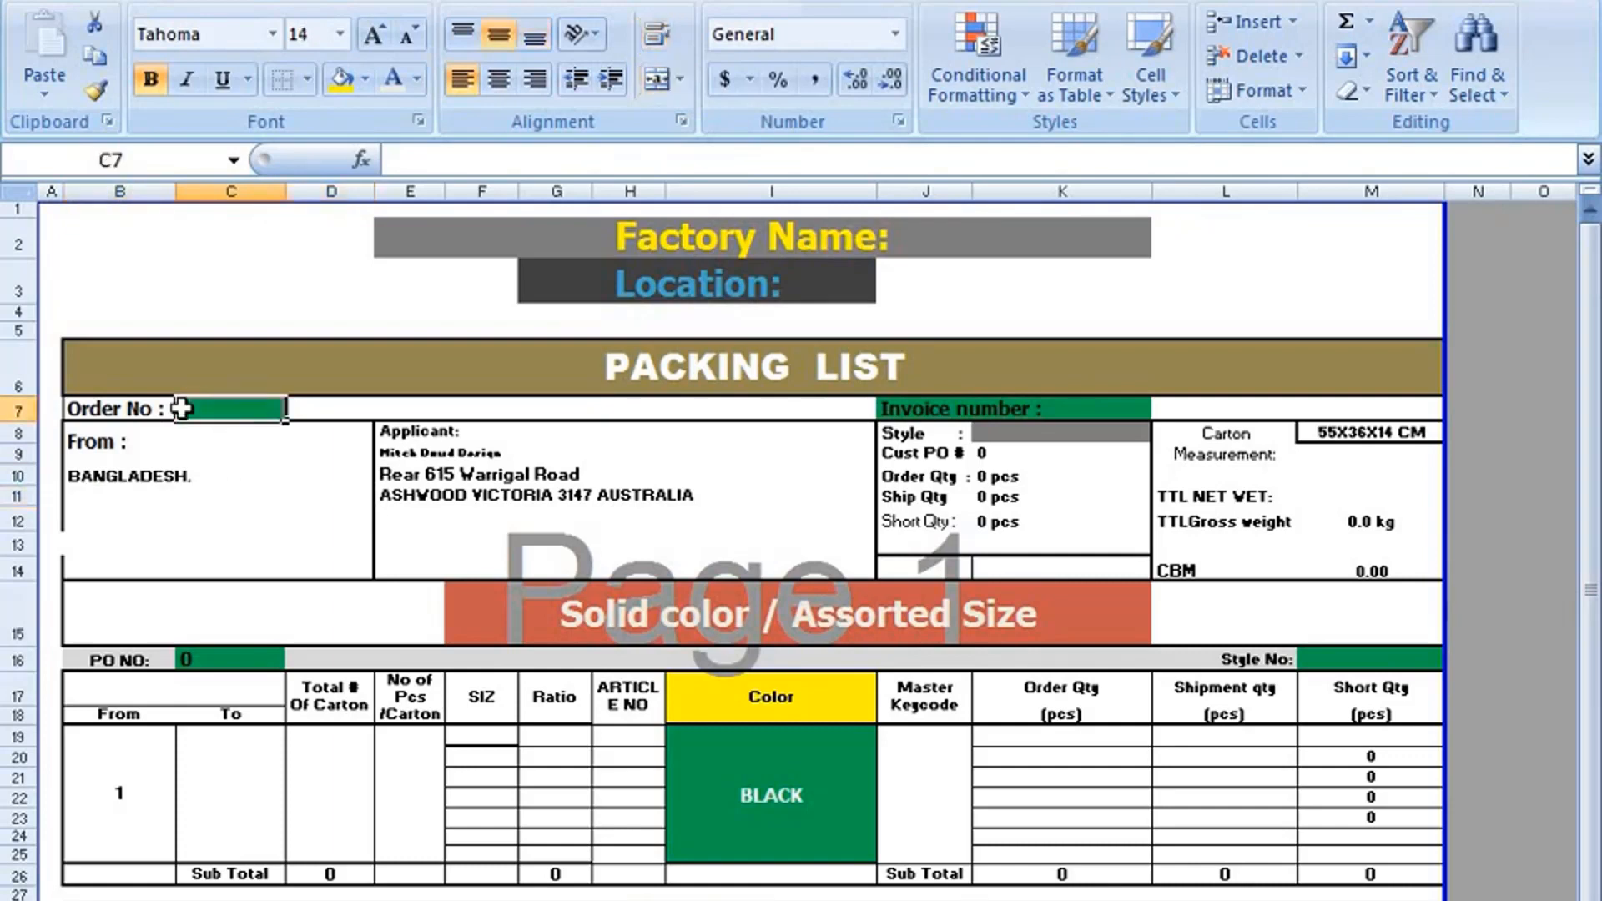
Inspect the contents of the PO NO, BOI #, Style No, Invoice number and Style cells.
click(216, 660)
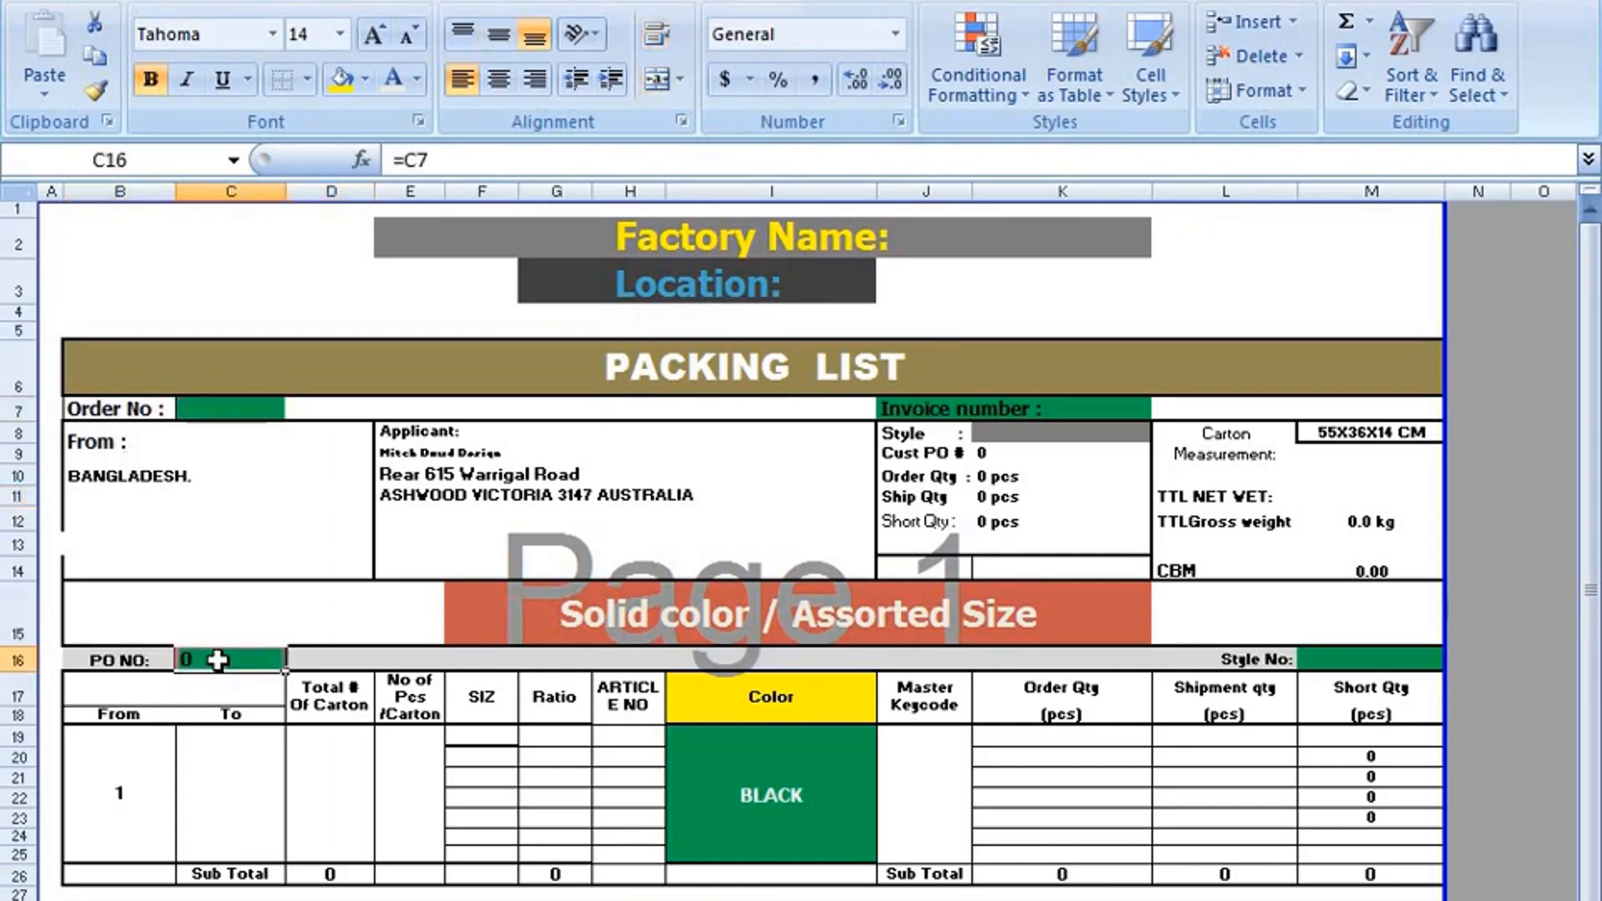
scroll(218, 660, down, 1)
click(734, 855)
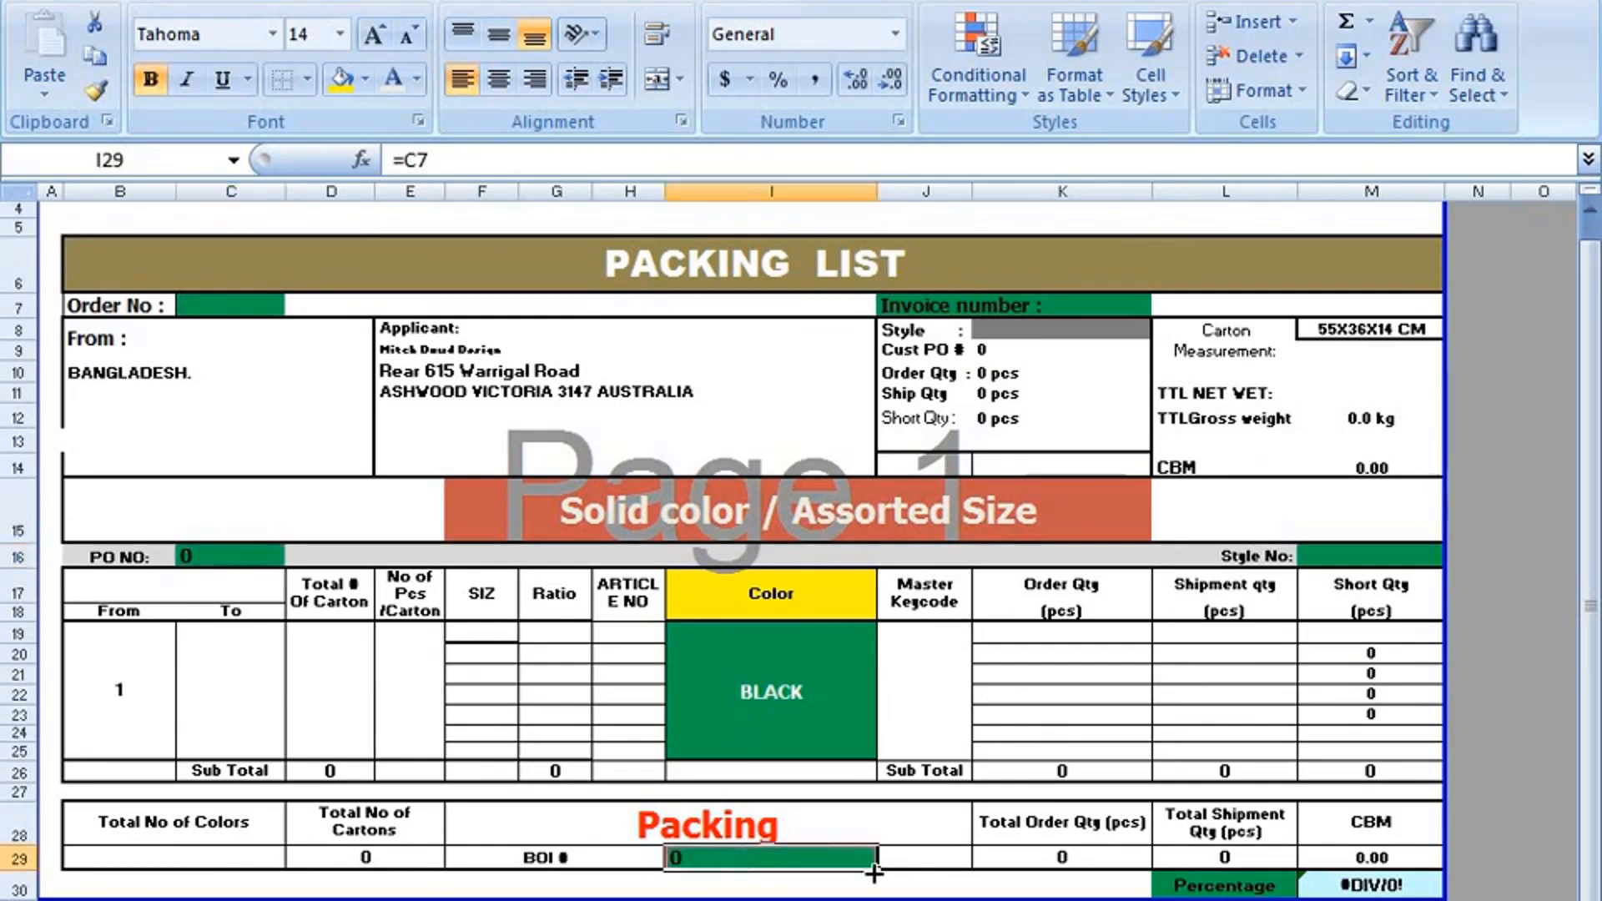
scroll(1201, 880, up, 1)
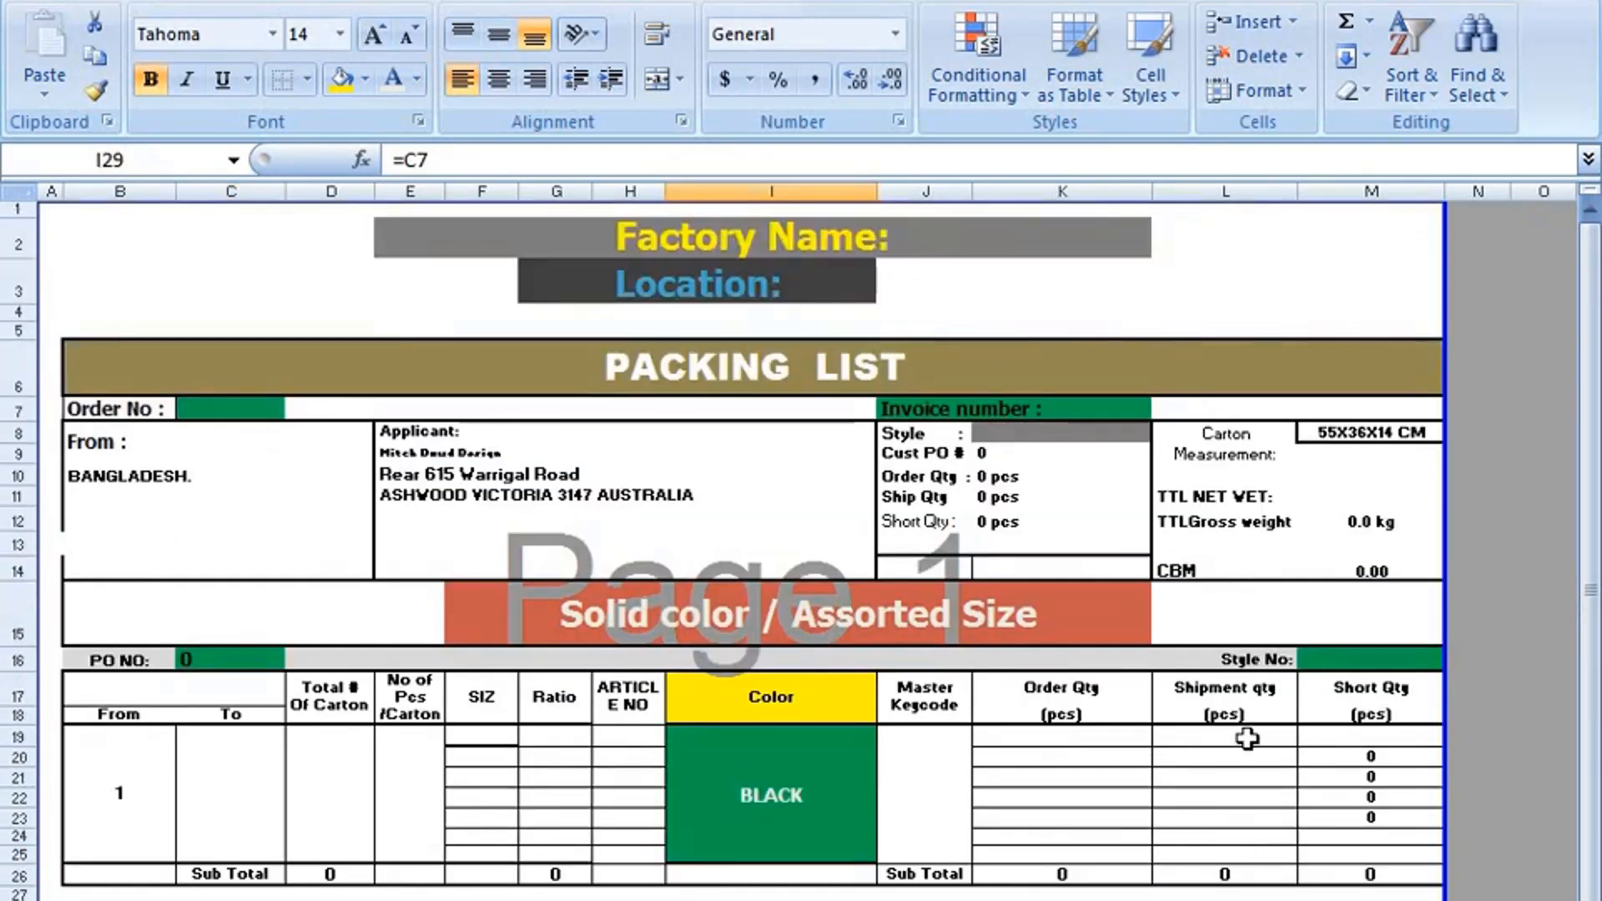
click(1354, 659)
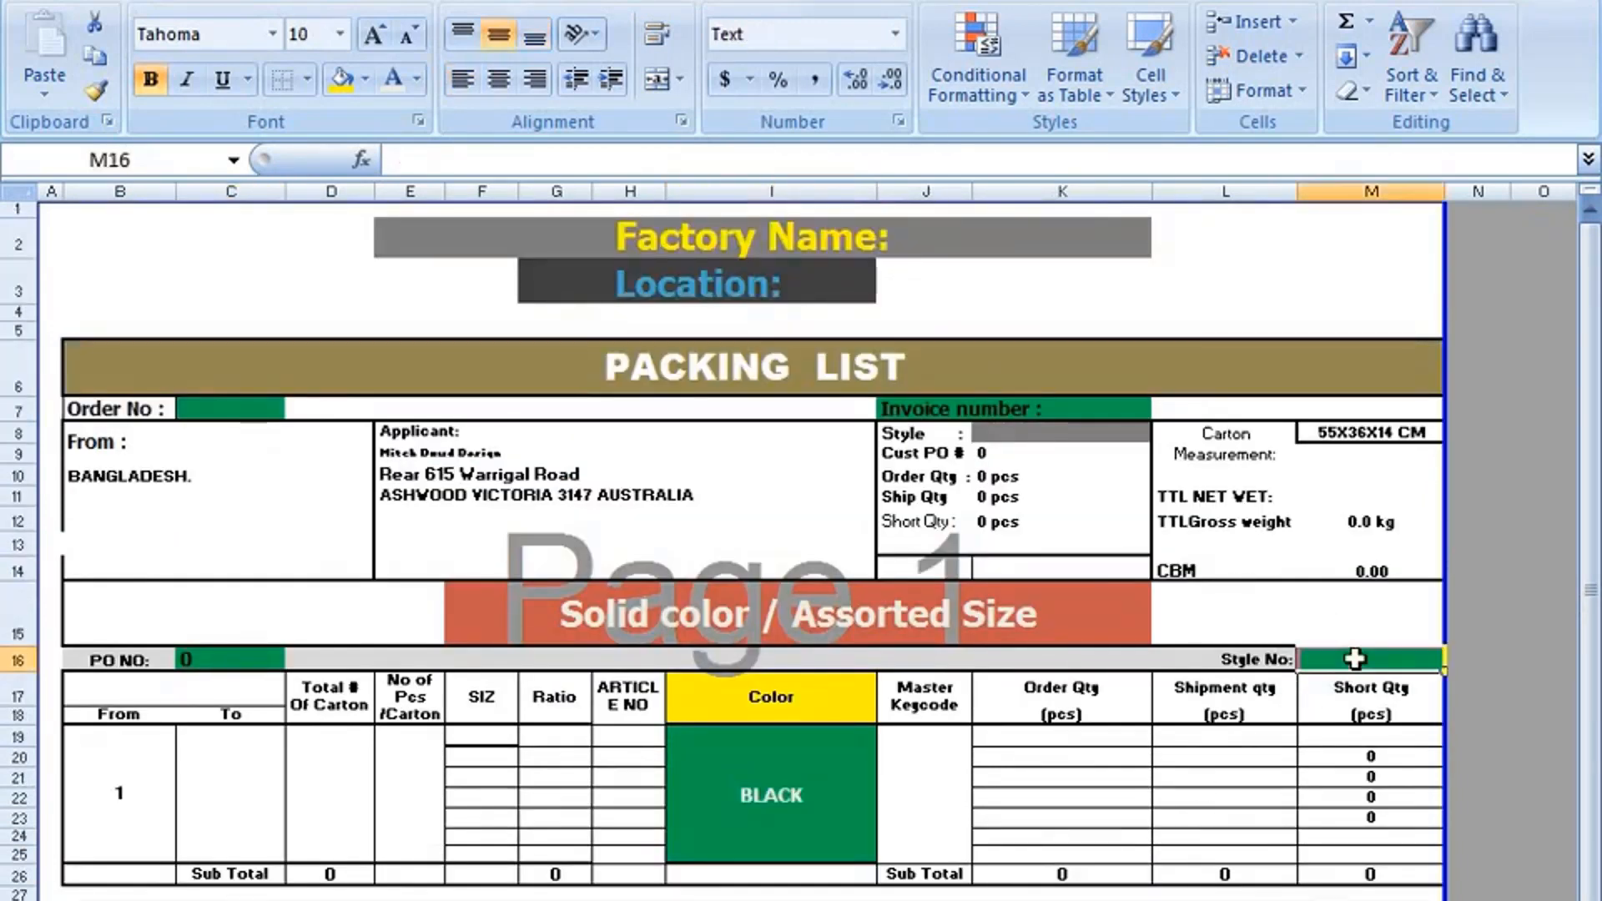
click(1104, 407)
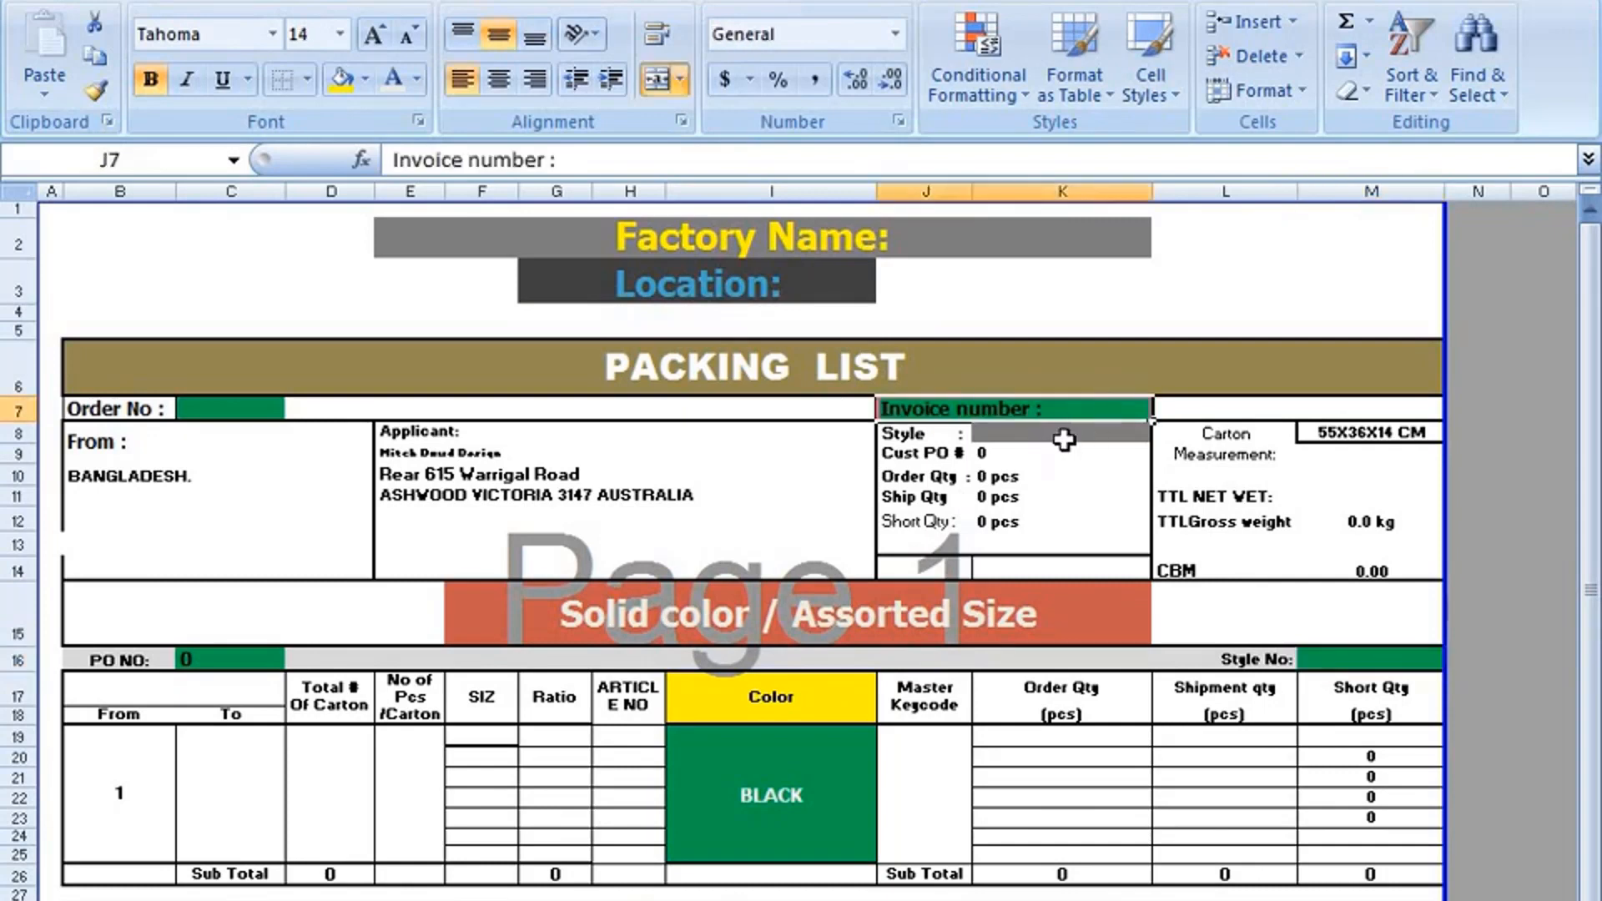
click(1029, 442)
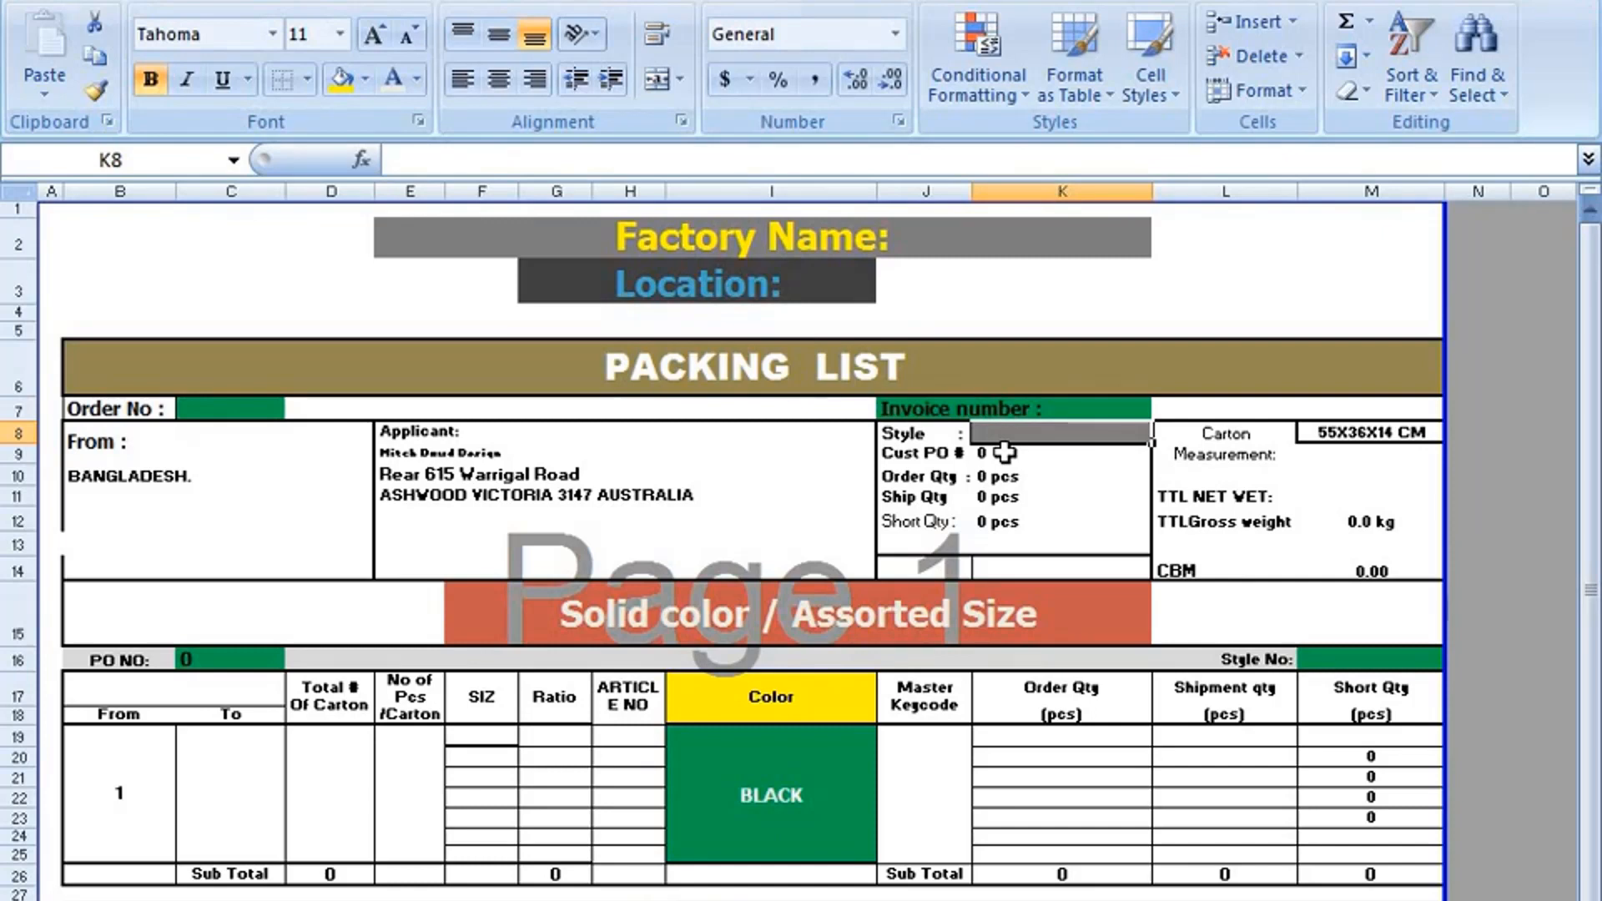
Enter the order number in the Order No cell C7 and check the linked PO NO and BOI # cells.
click(207, 409)
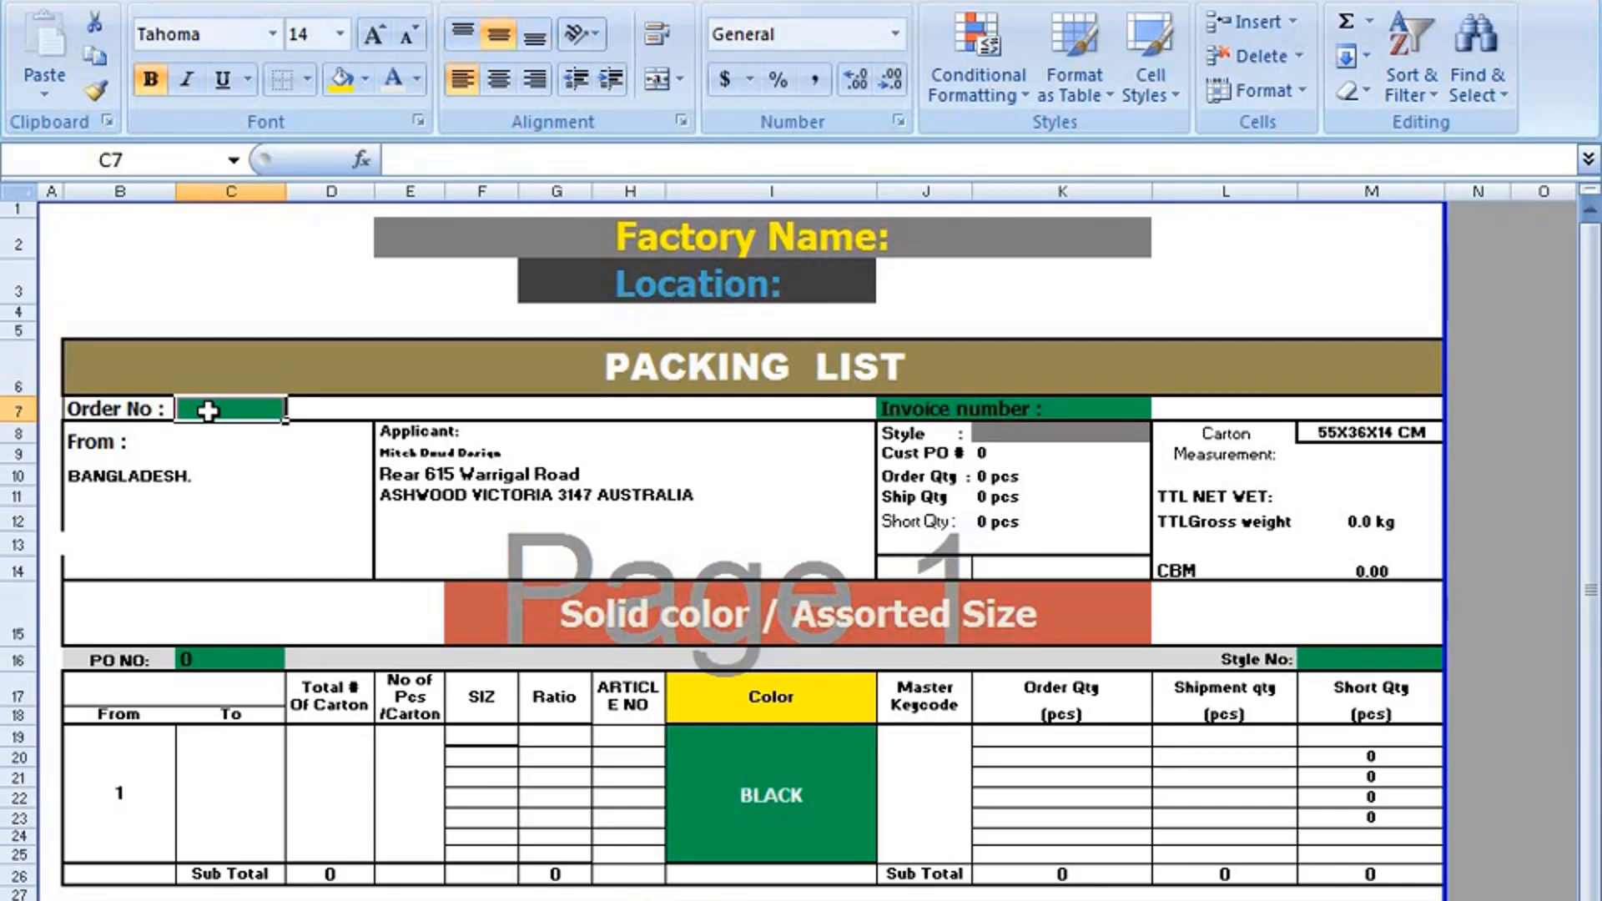
text(232141)
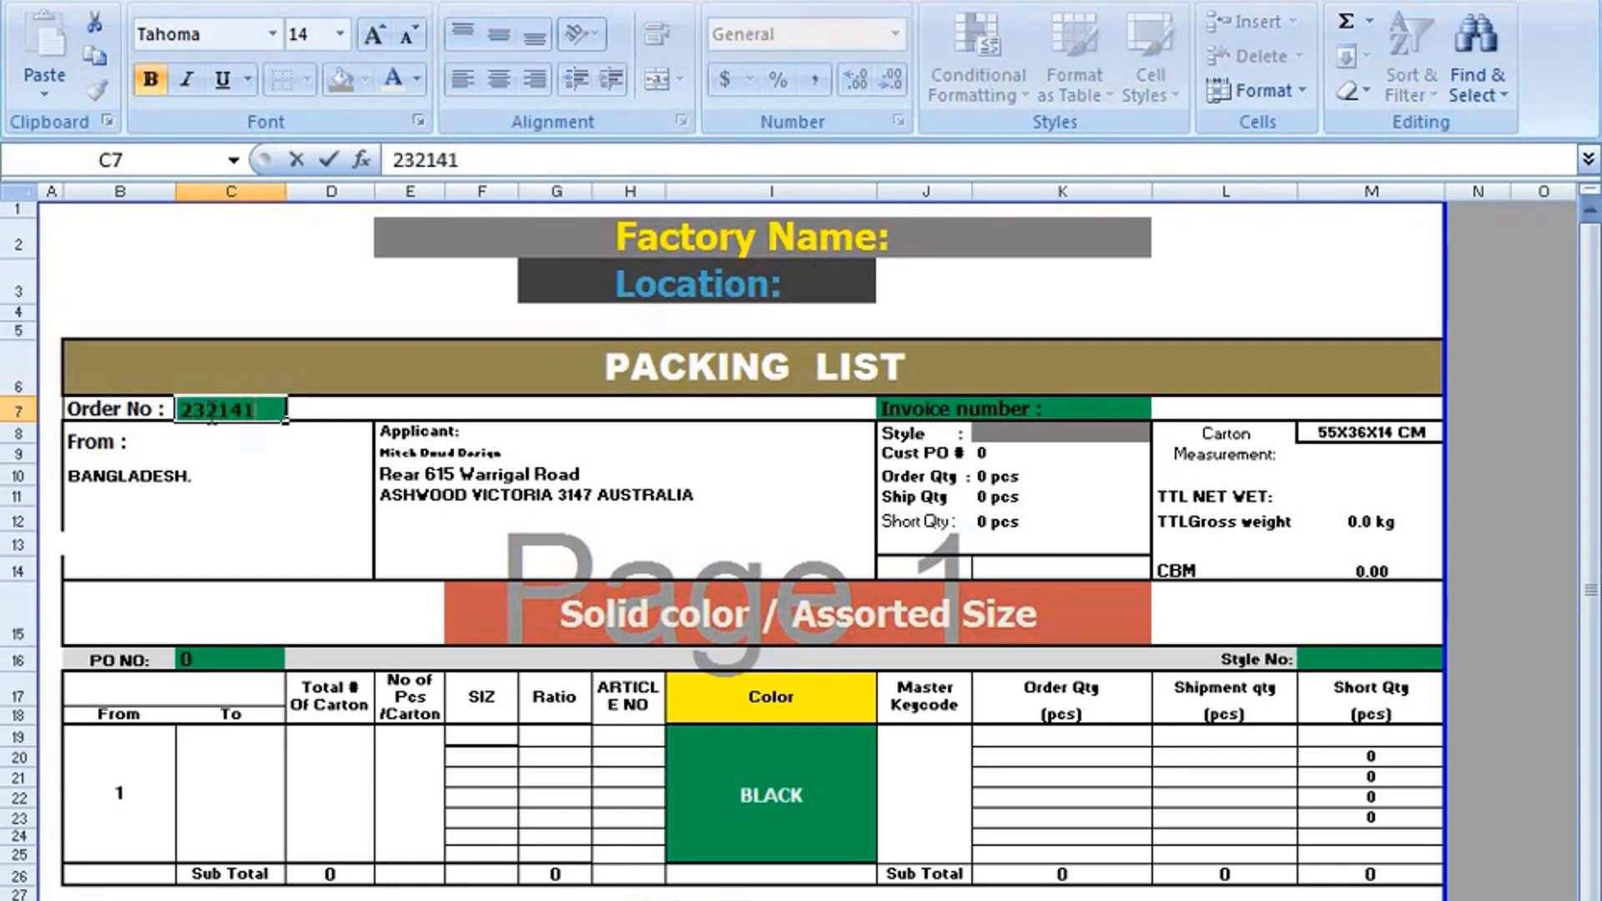
click(201, 659)
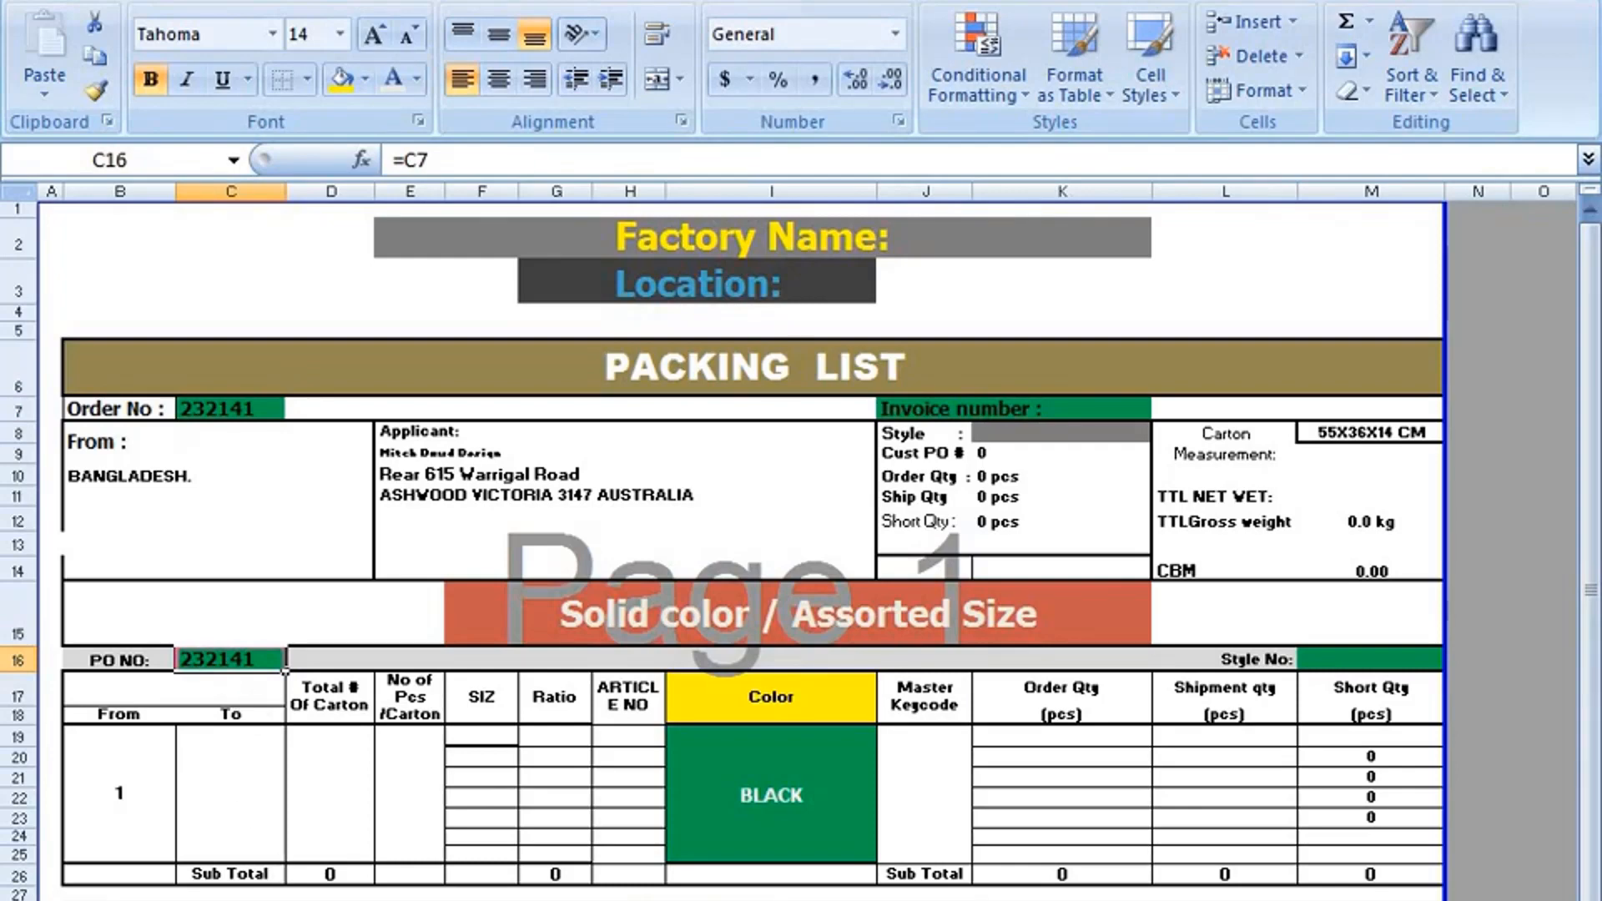
click(771, 899)
scroll(763, 739, down, 3)
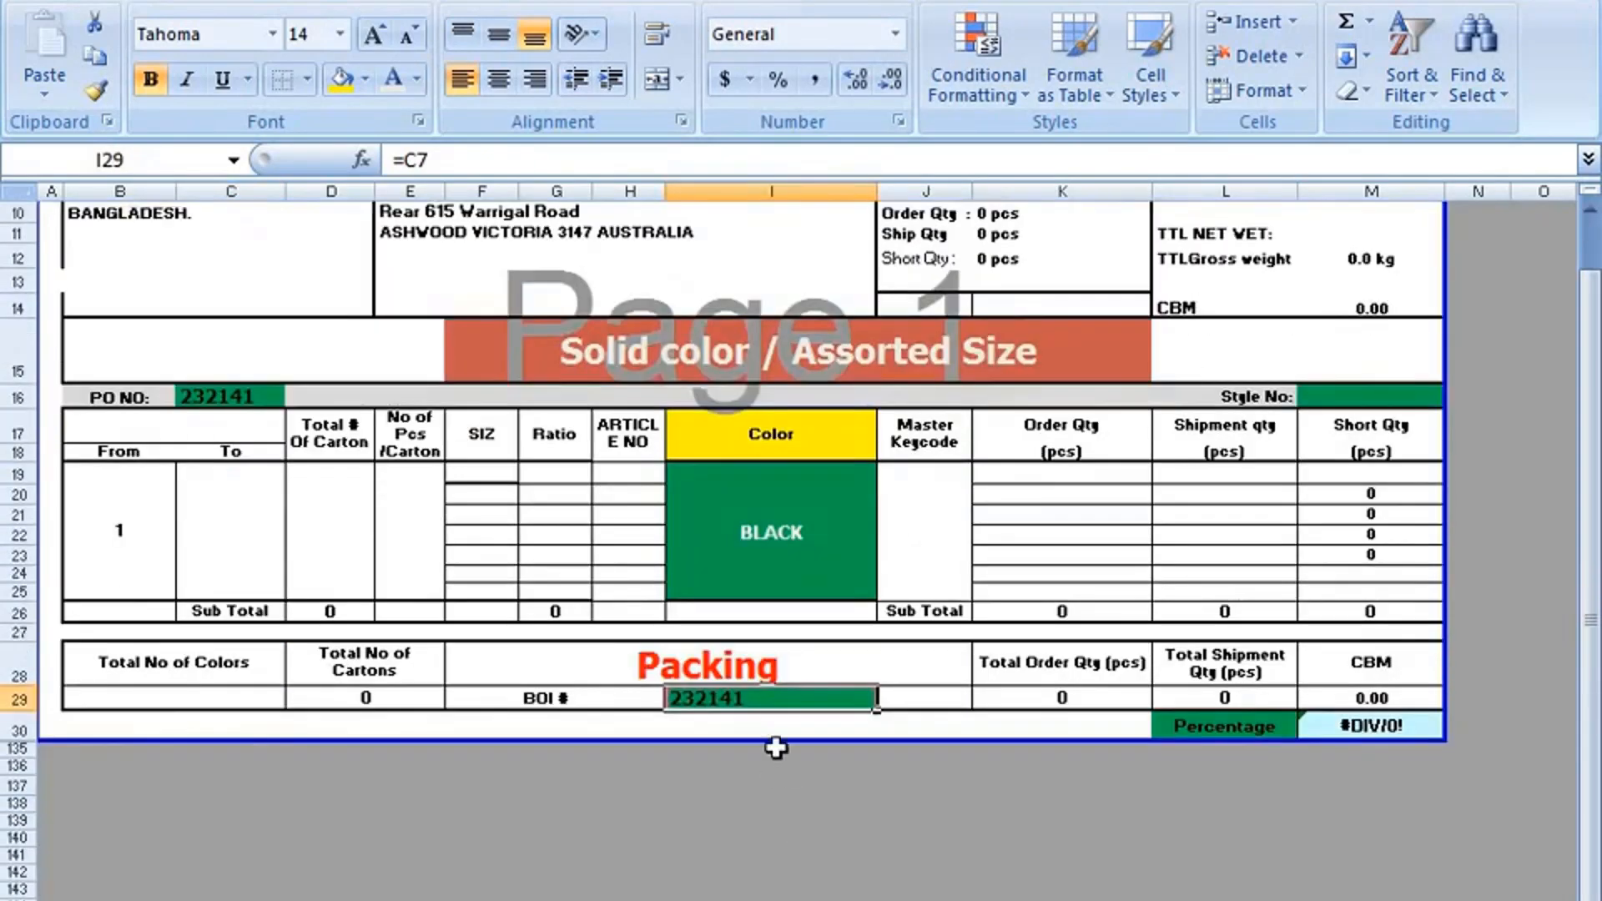
Examine the Order No entry in C7 and the formulas linking the PO NO and BOI # cells to it.
scroll(764, 738, up, 3)
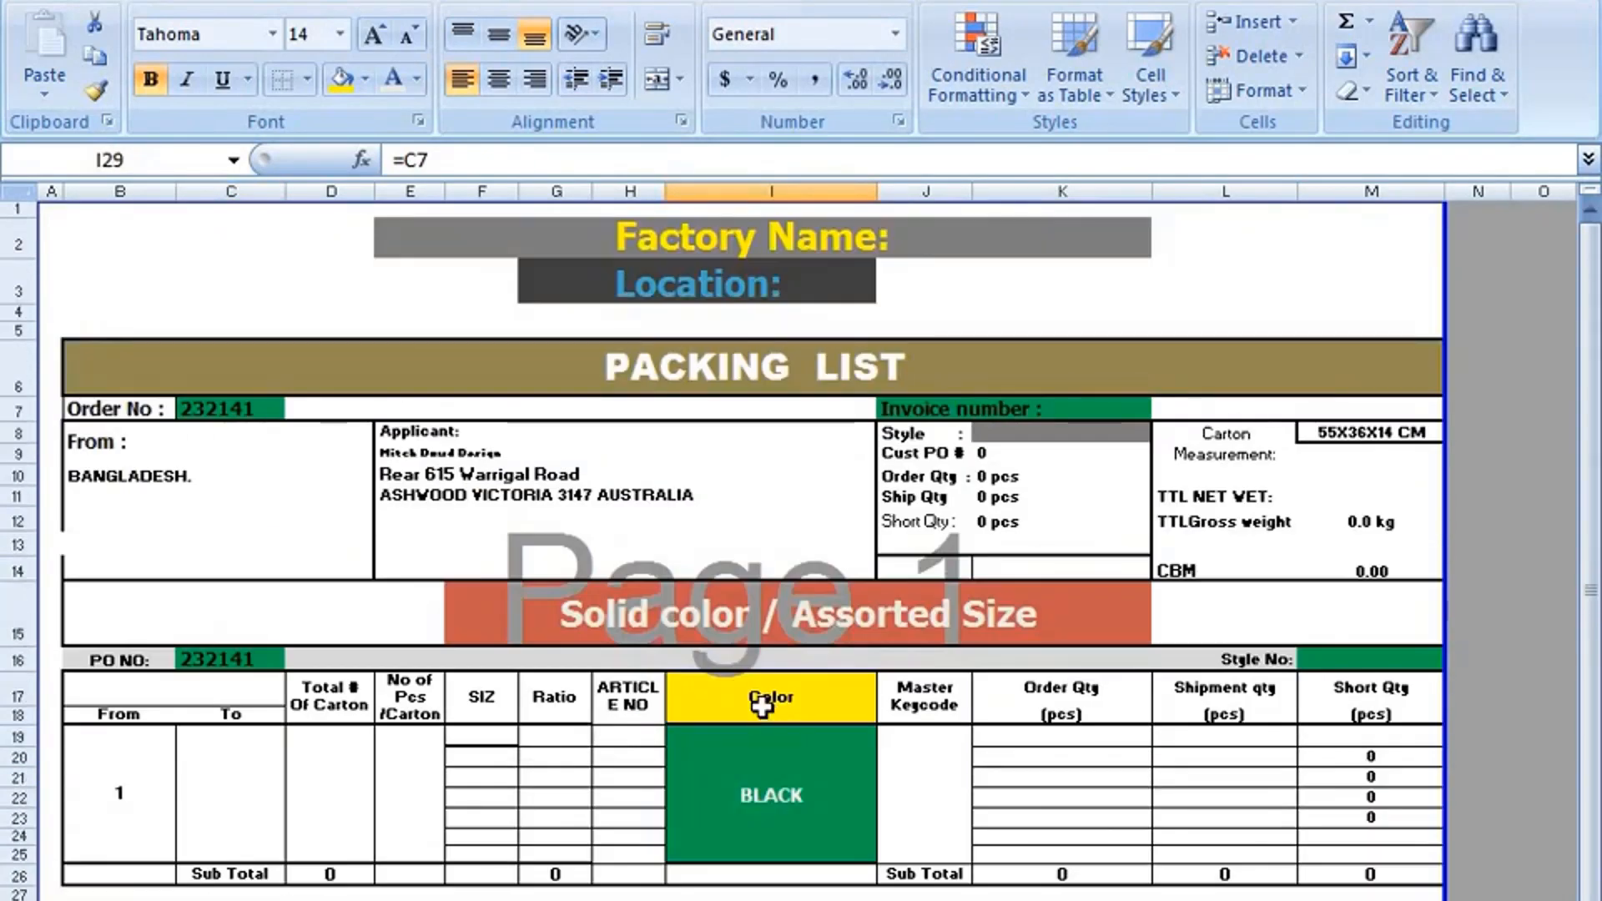
double_click(239, 410)
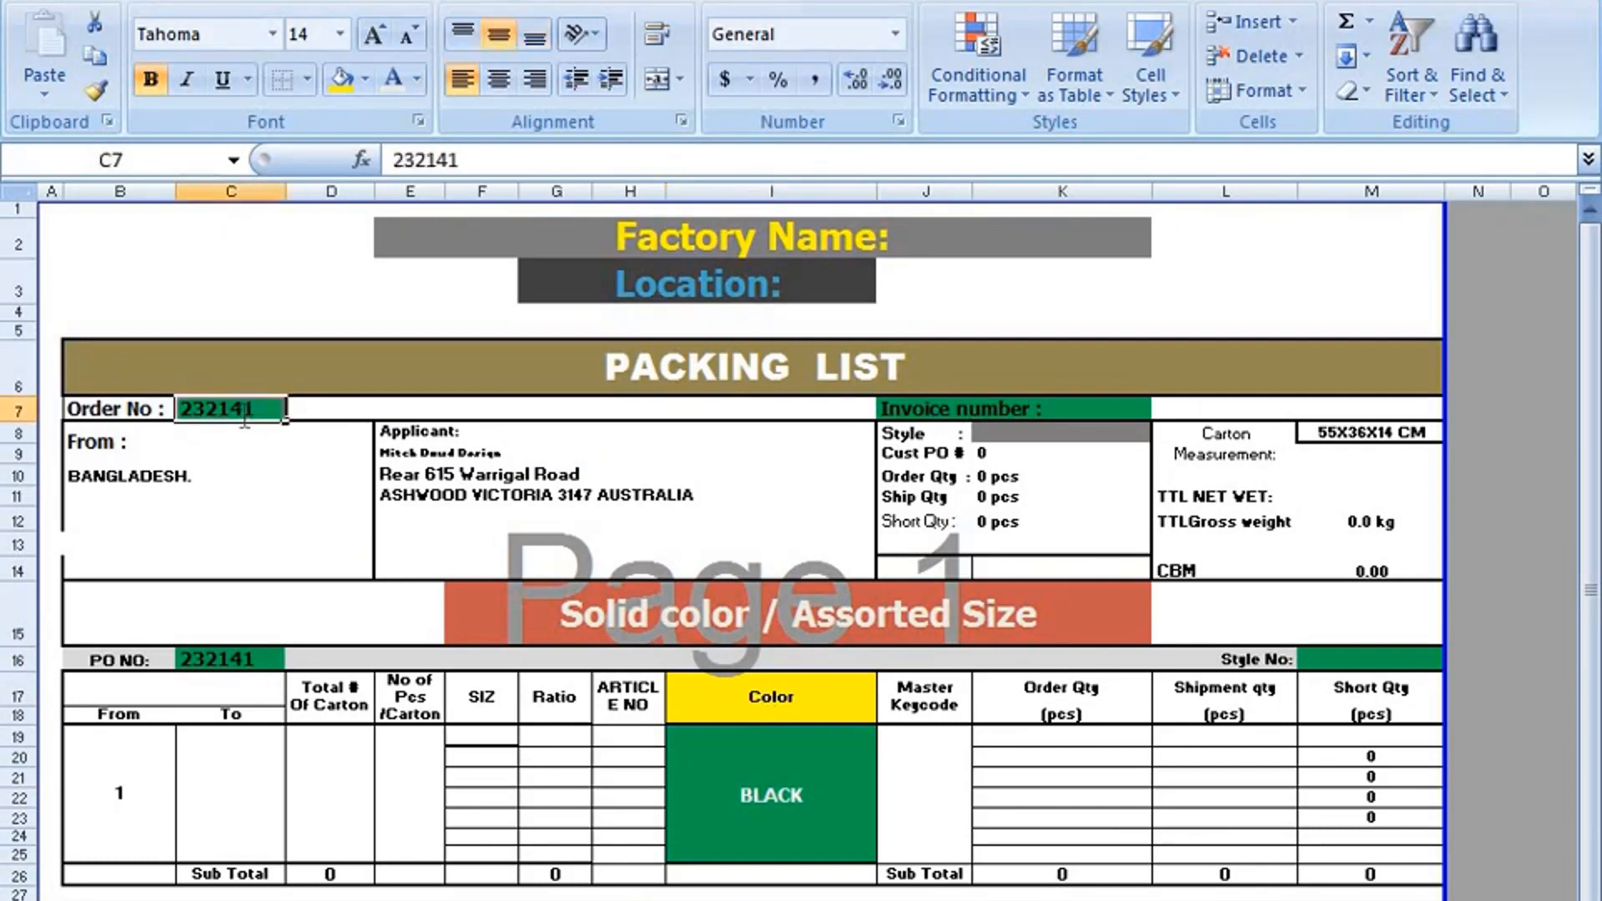
double_click(219, 644)
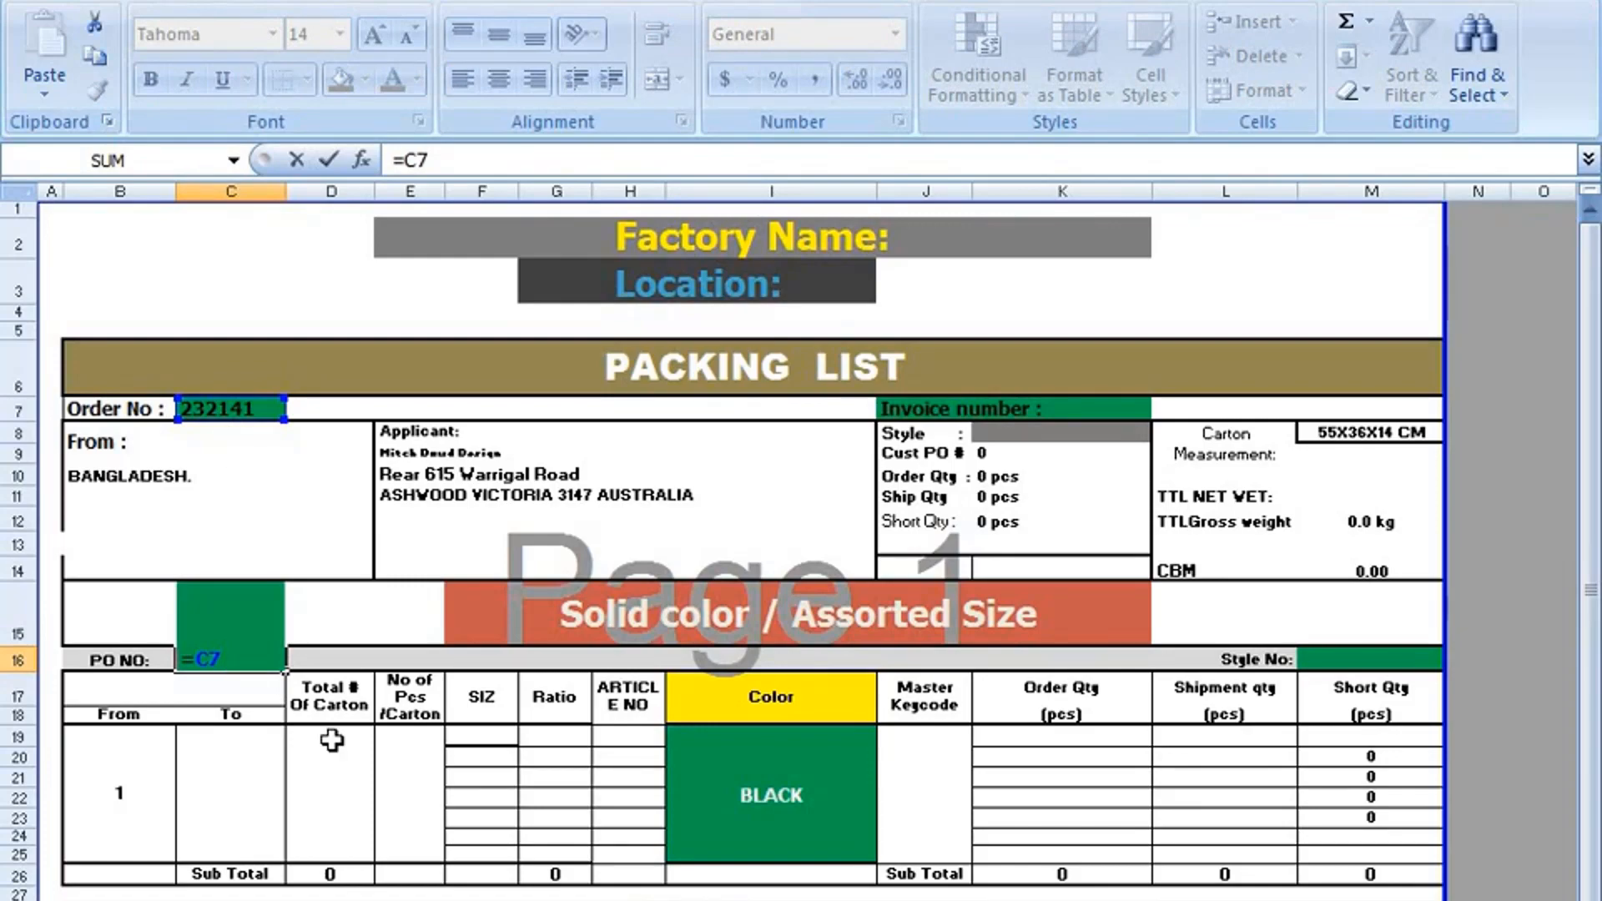
scroll(732, 866, down, 2)
click(743, 769)
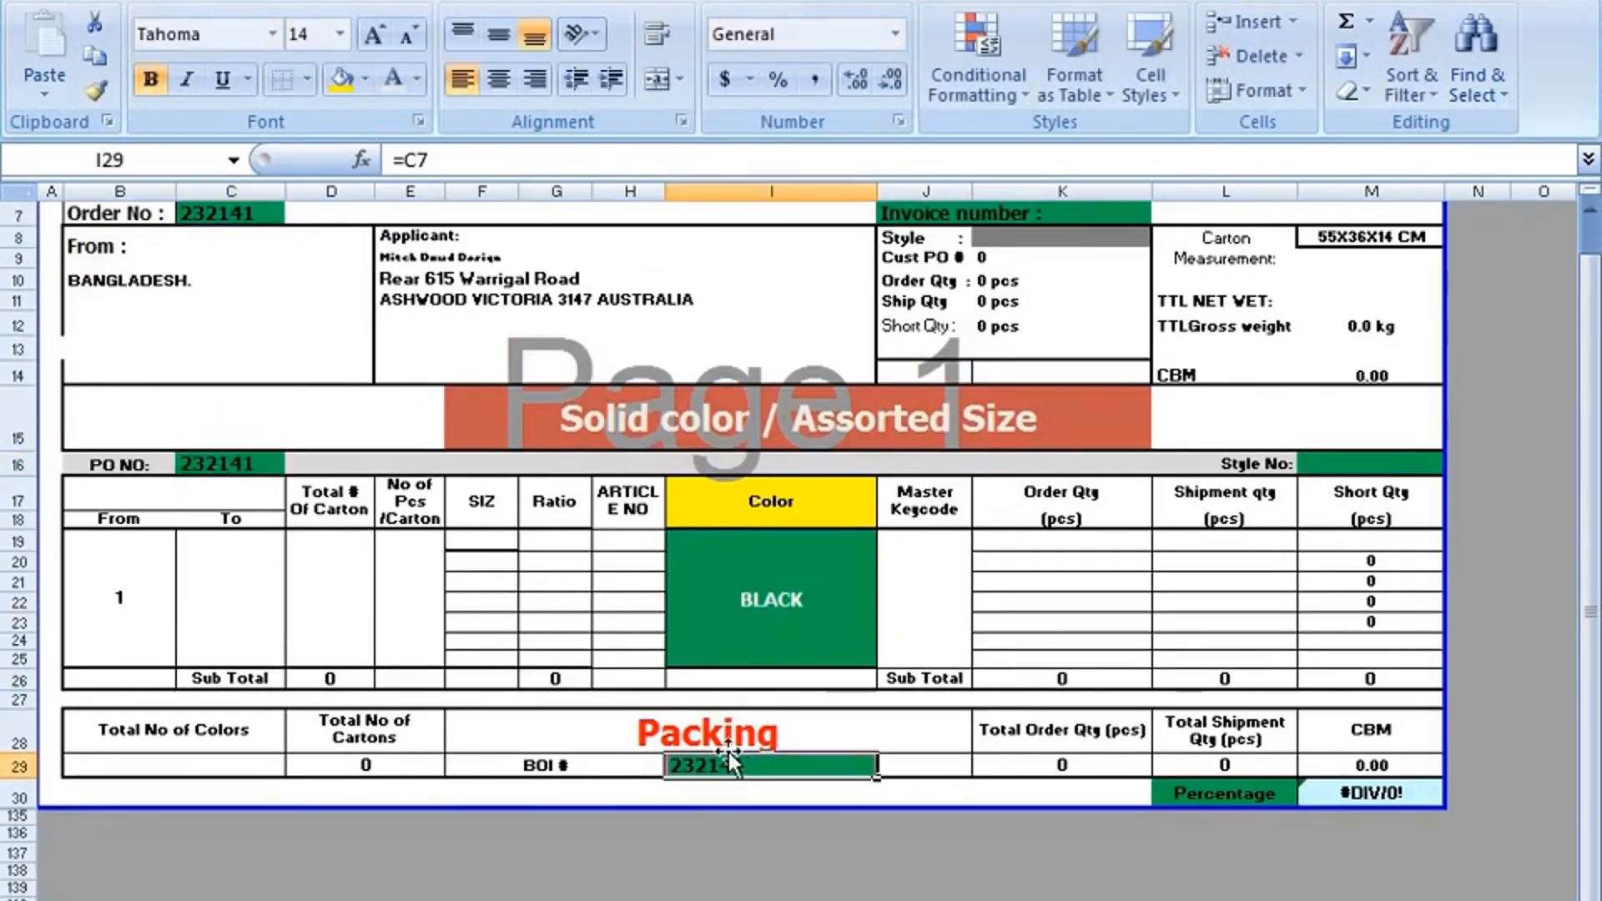
double_click(732, 769)
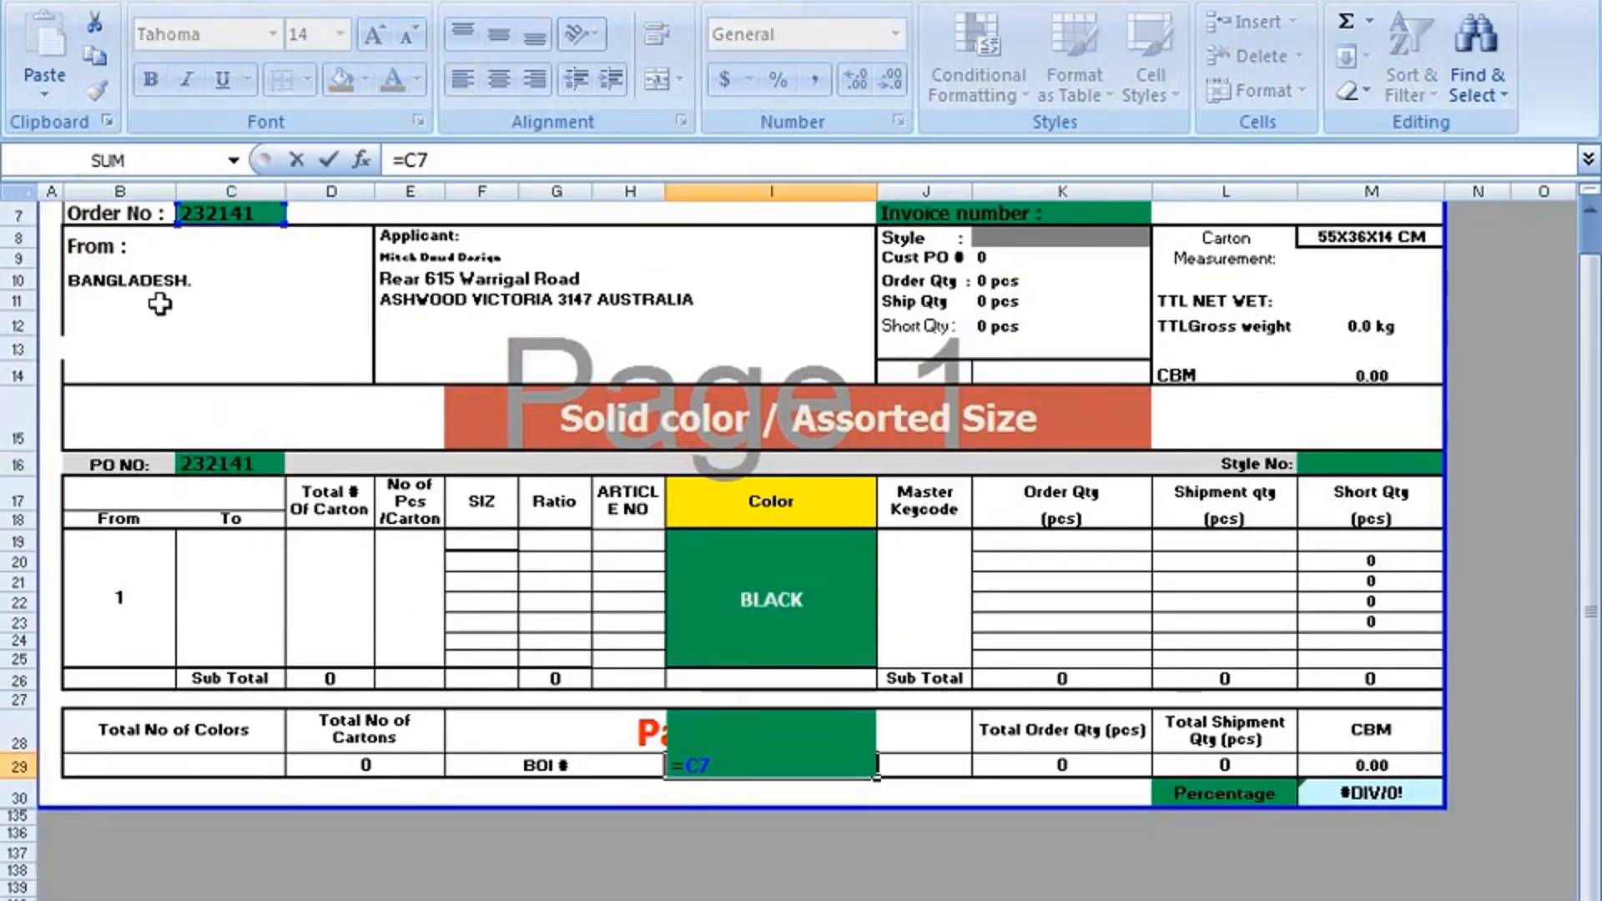
click(636, 857)
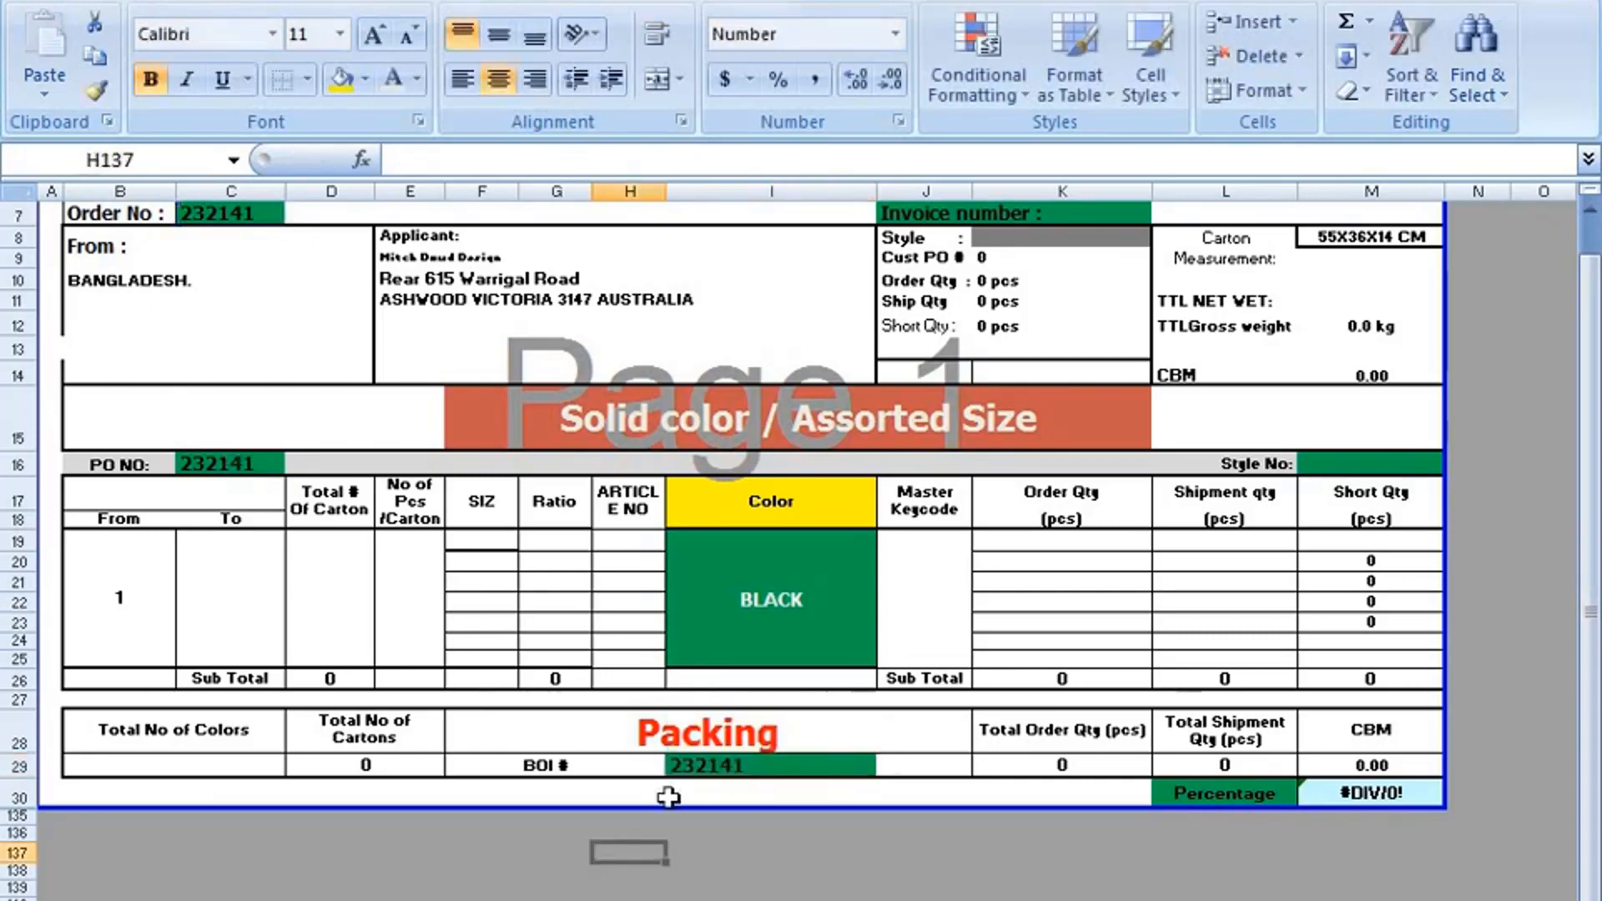
scroll(720, 786, up, 2)
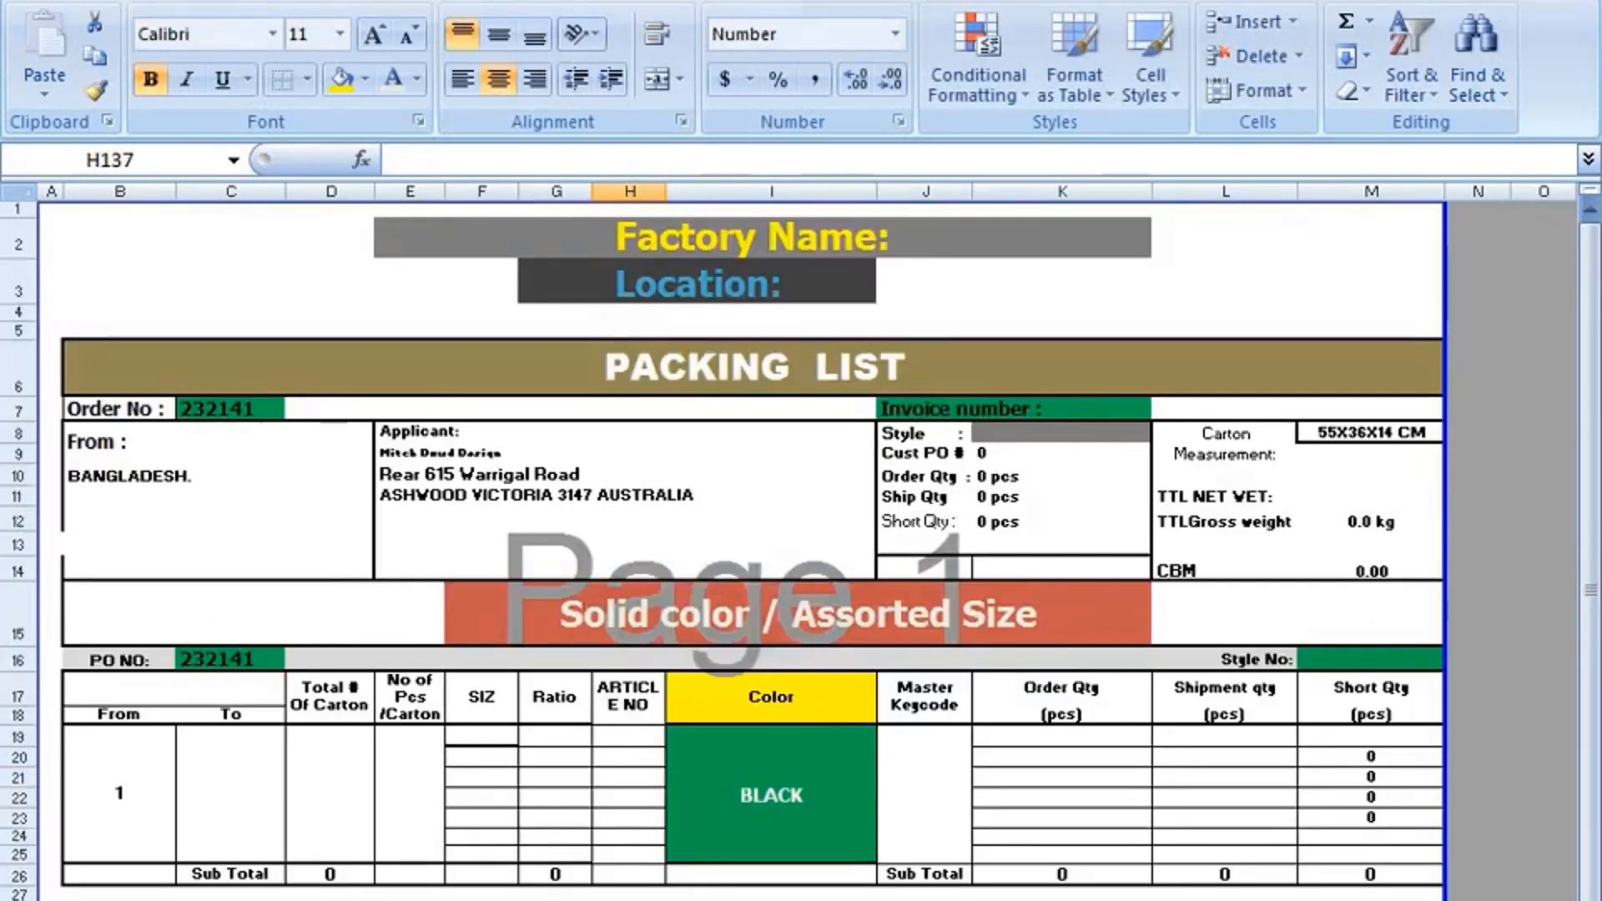
Enter TTHG25364 in the Style cell K8.
click(1024, 430)
double_click(1025, 431)
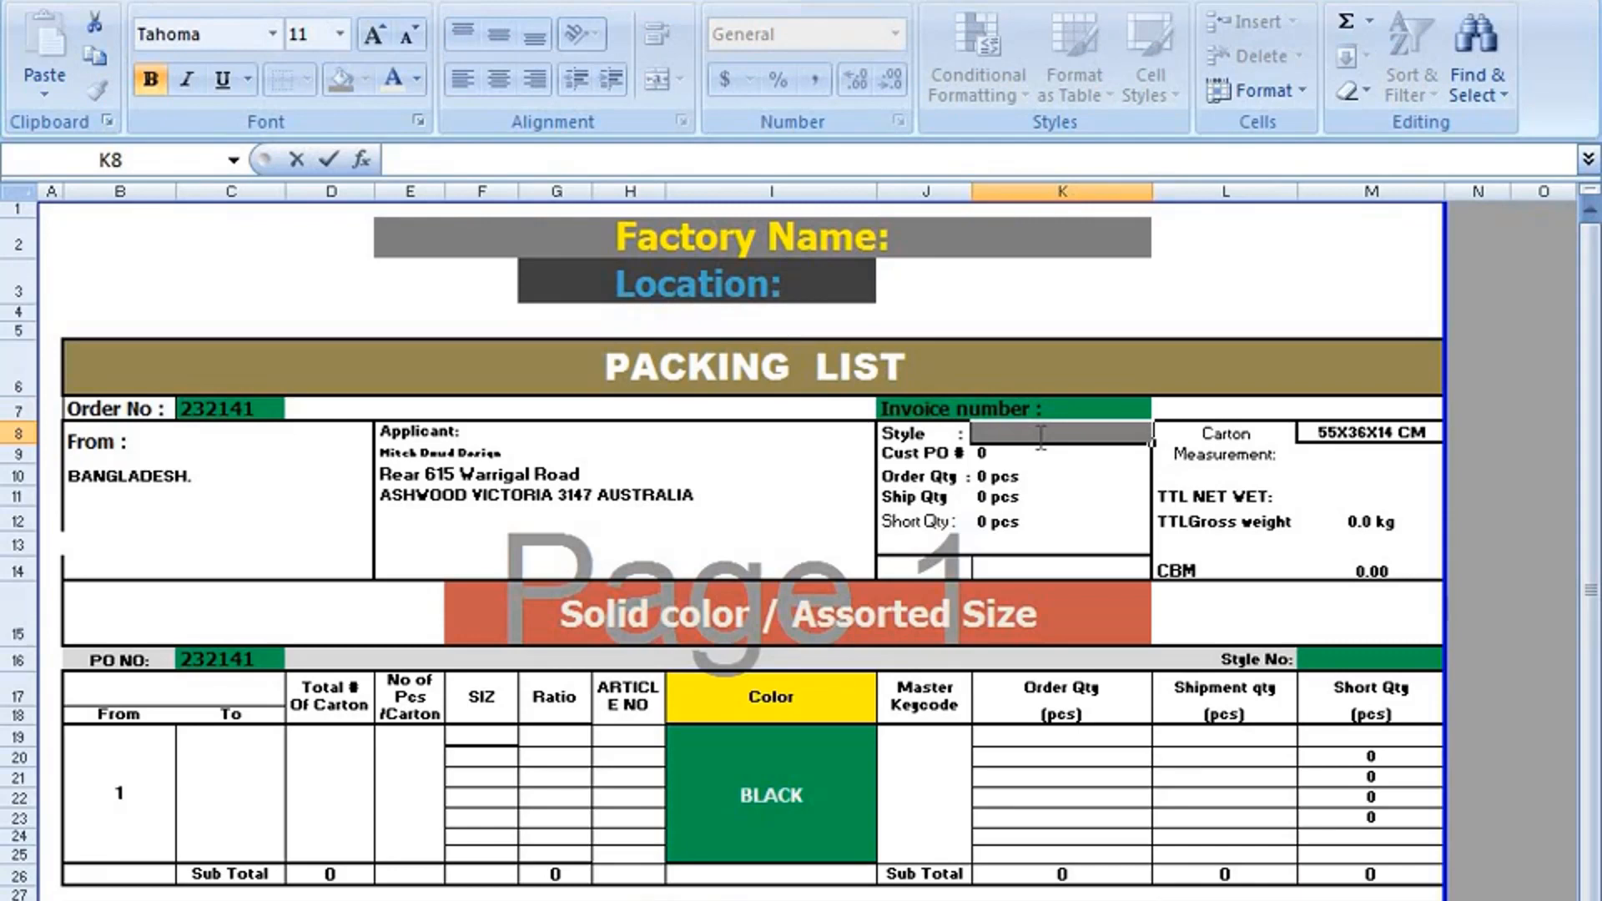
text(TTHG25364)
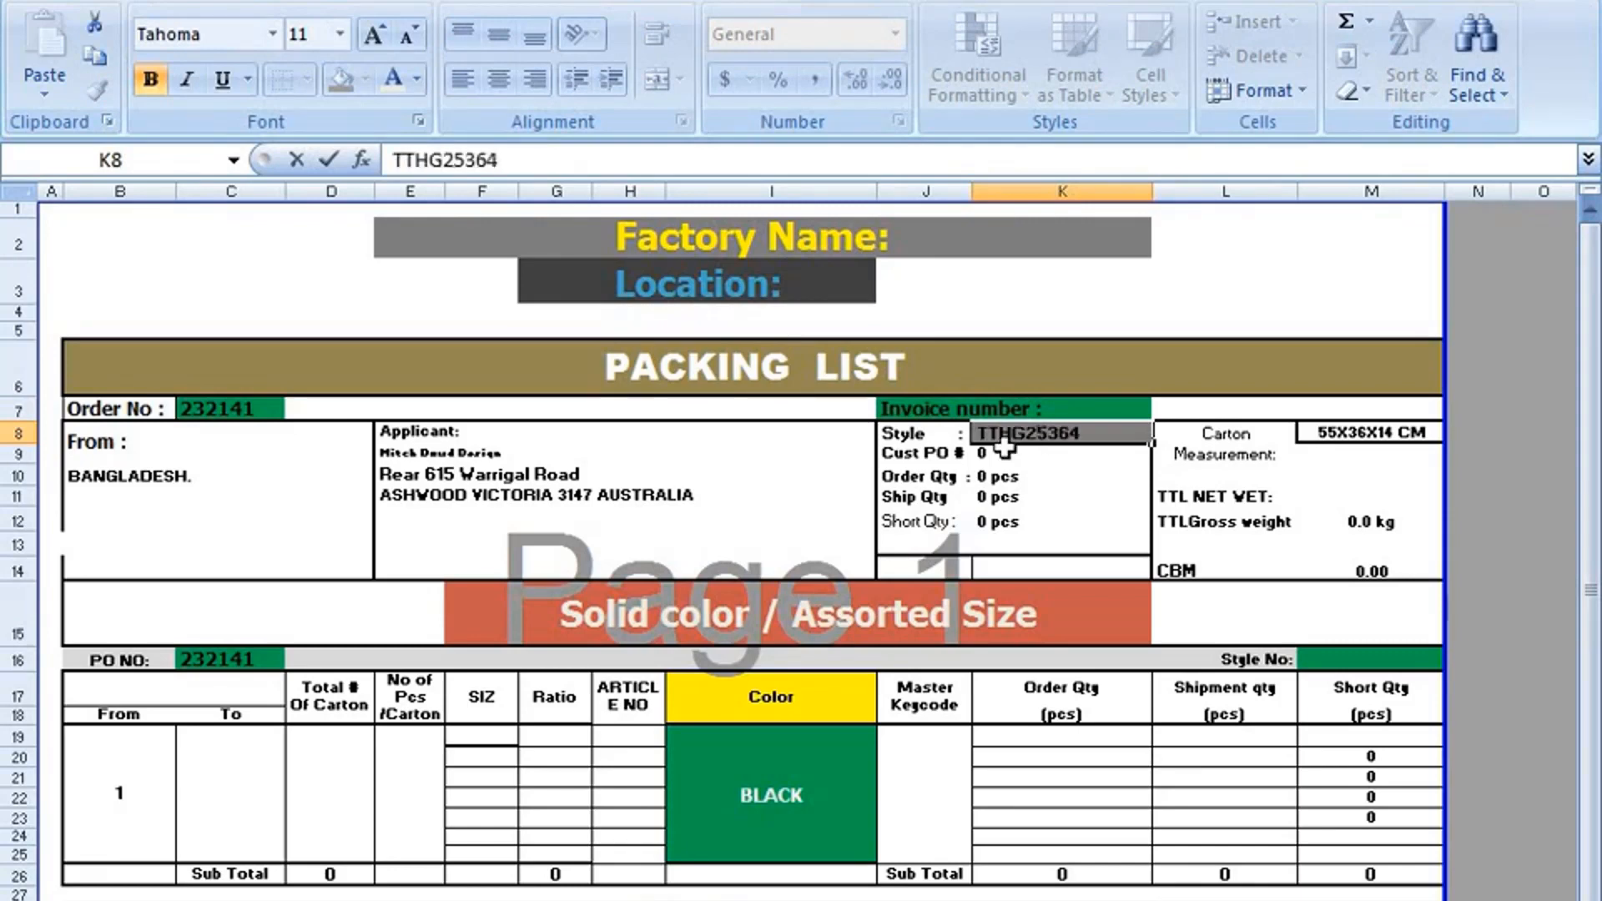
click(1133, 327)
Copy the style text from K8 and paste it into the Style No cell M16.
click(1050, 434)
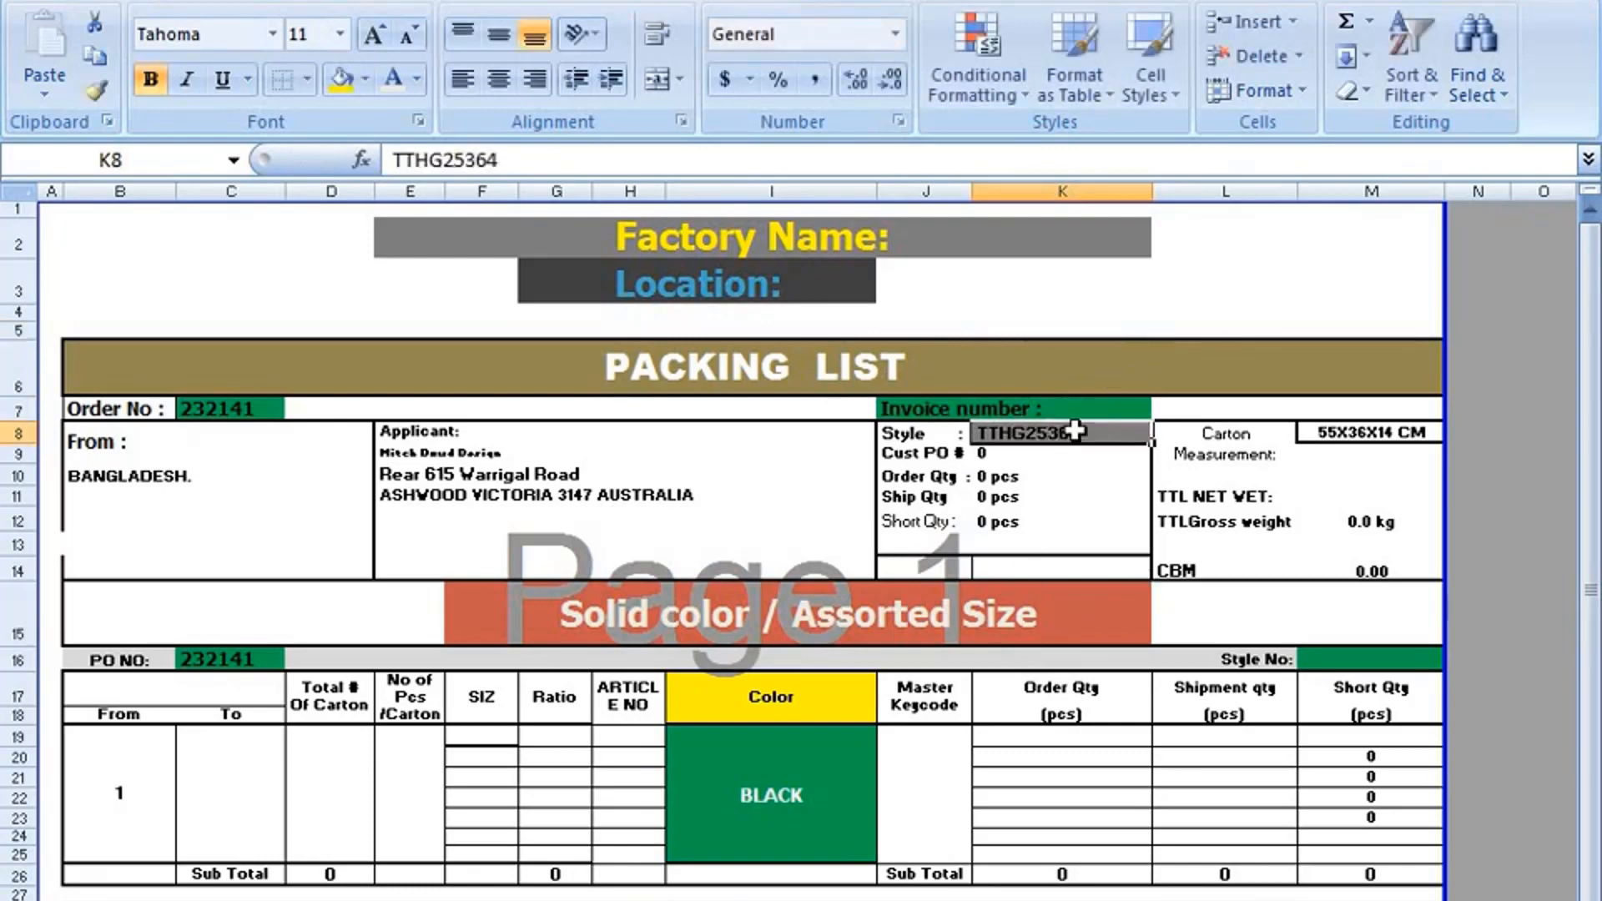
double_click(1078, 432)
drag(1078, 432, 975, 432)
right_click(994, 429)
click(1049, 484)
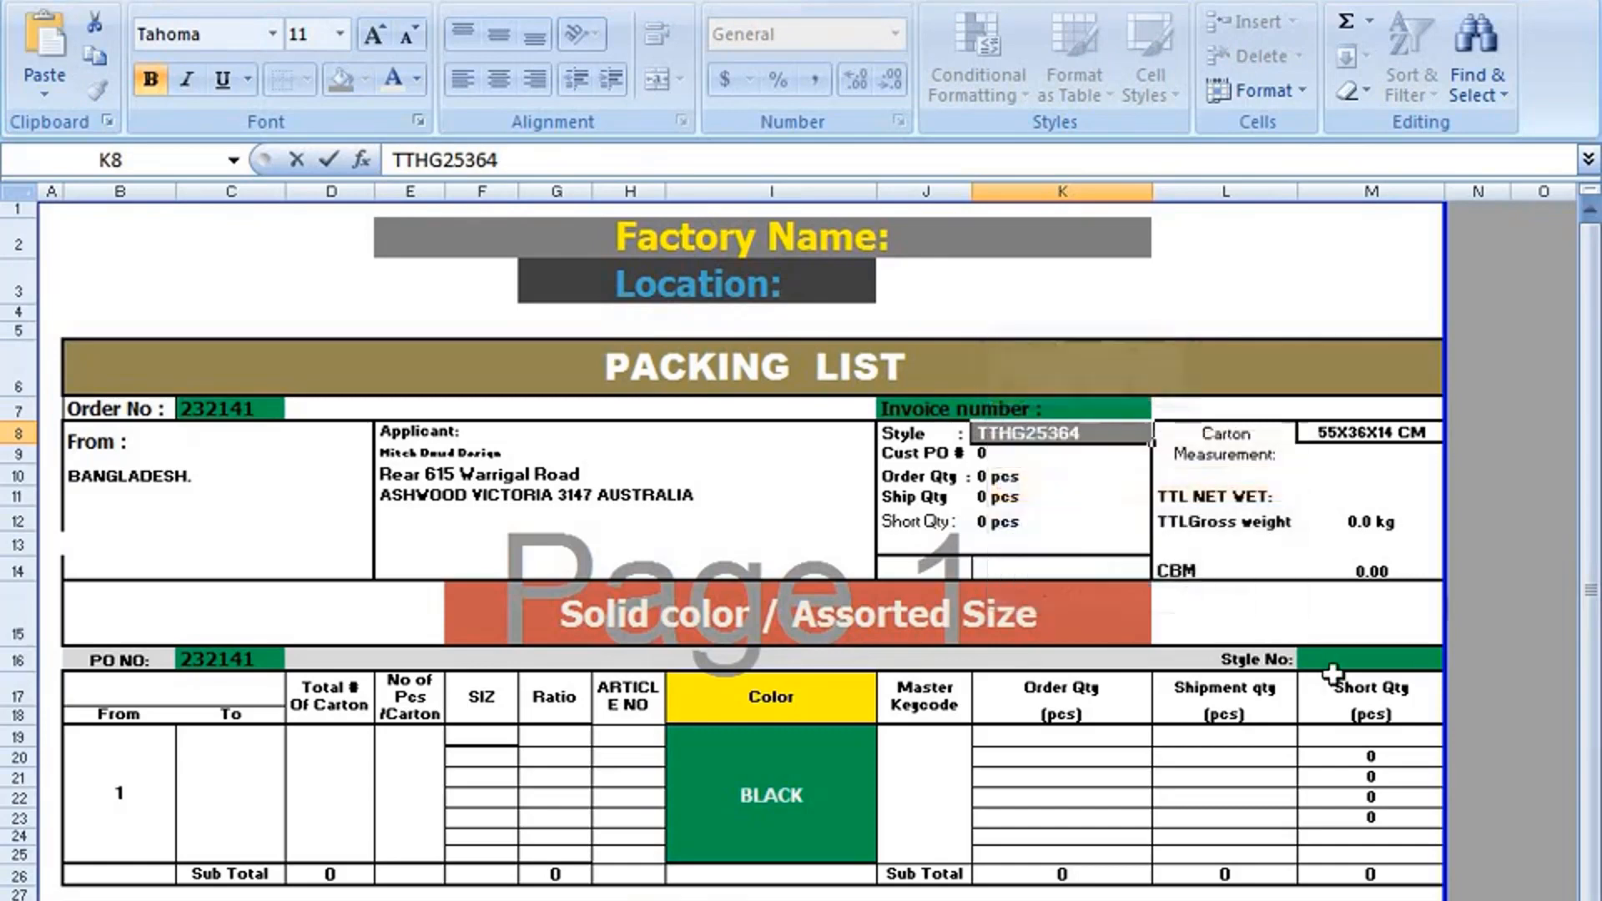
click(1334, 674)
click(1328, 658)
right_click(1328, 658)
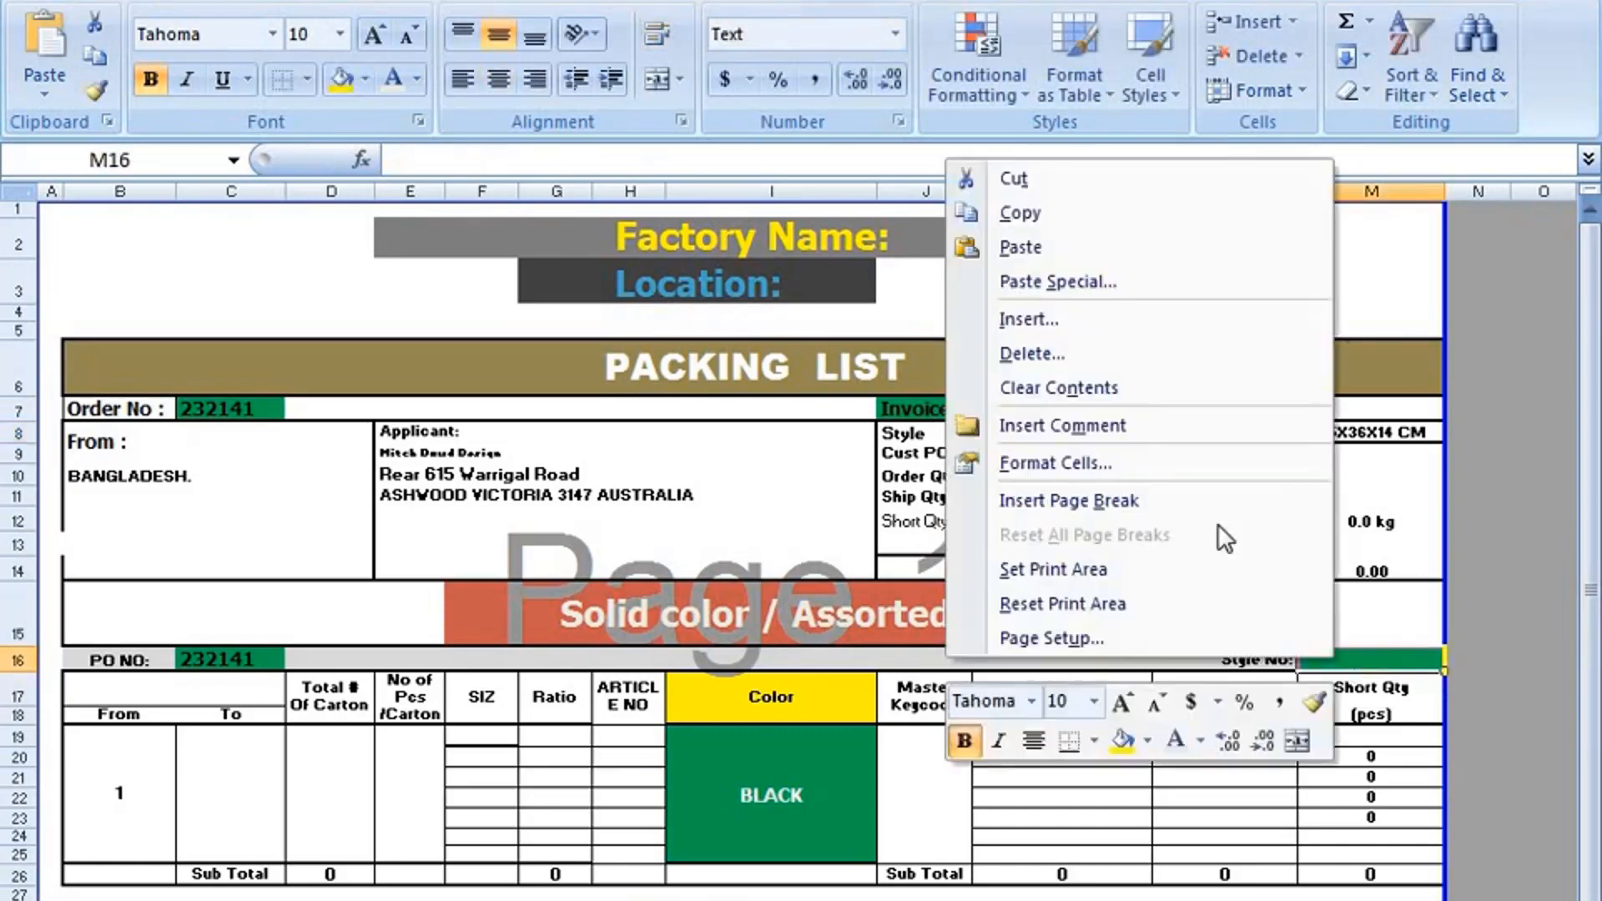
click(1075, 242)
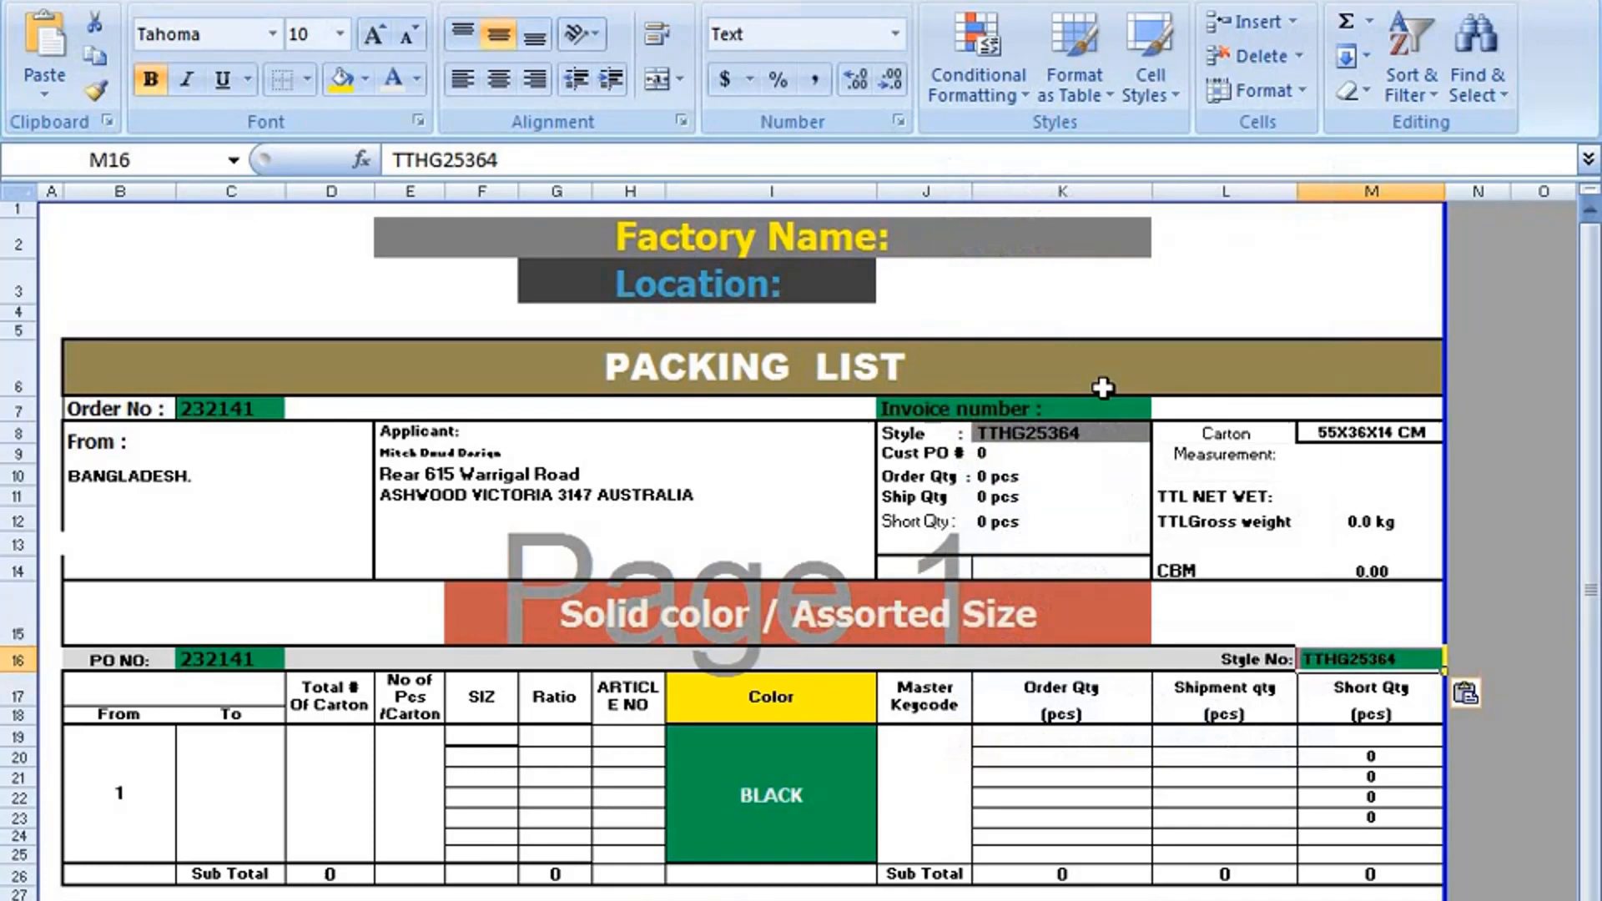
click(1467, 543)
Try to replace the pasted text in the Style No cell M16 with the linking formula =K8.
click(1373, 659)
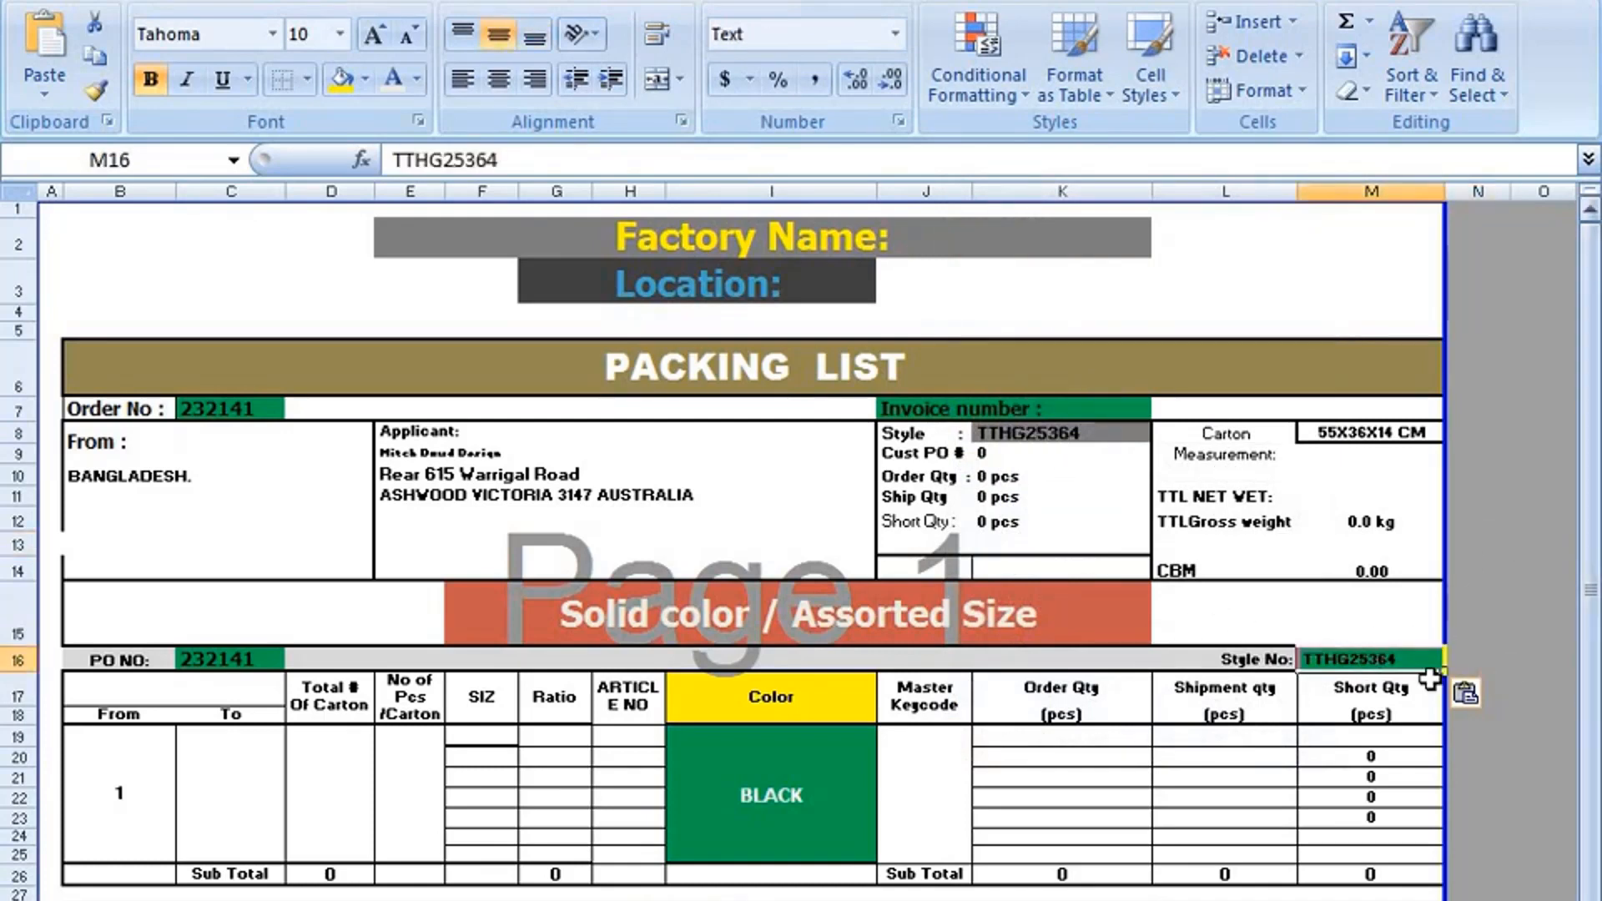
click(1493, 629)
click(1395, 664)
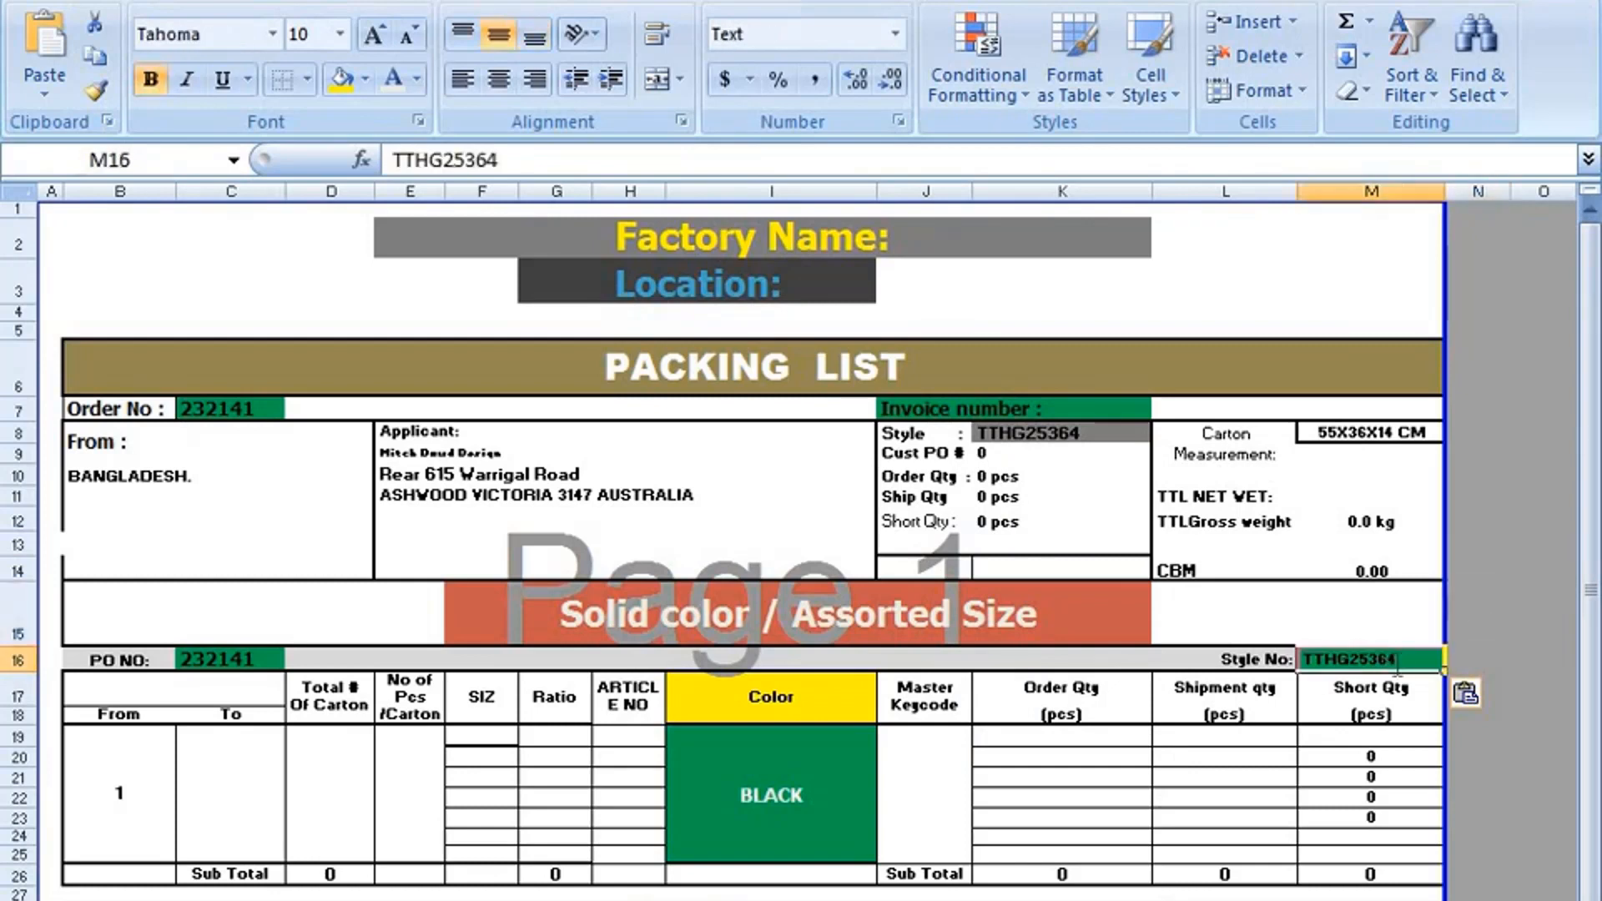
key(BackSpace)
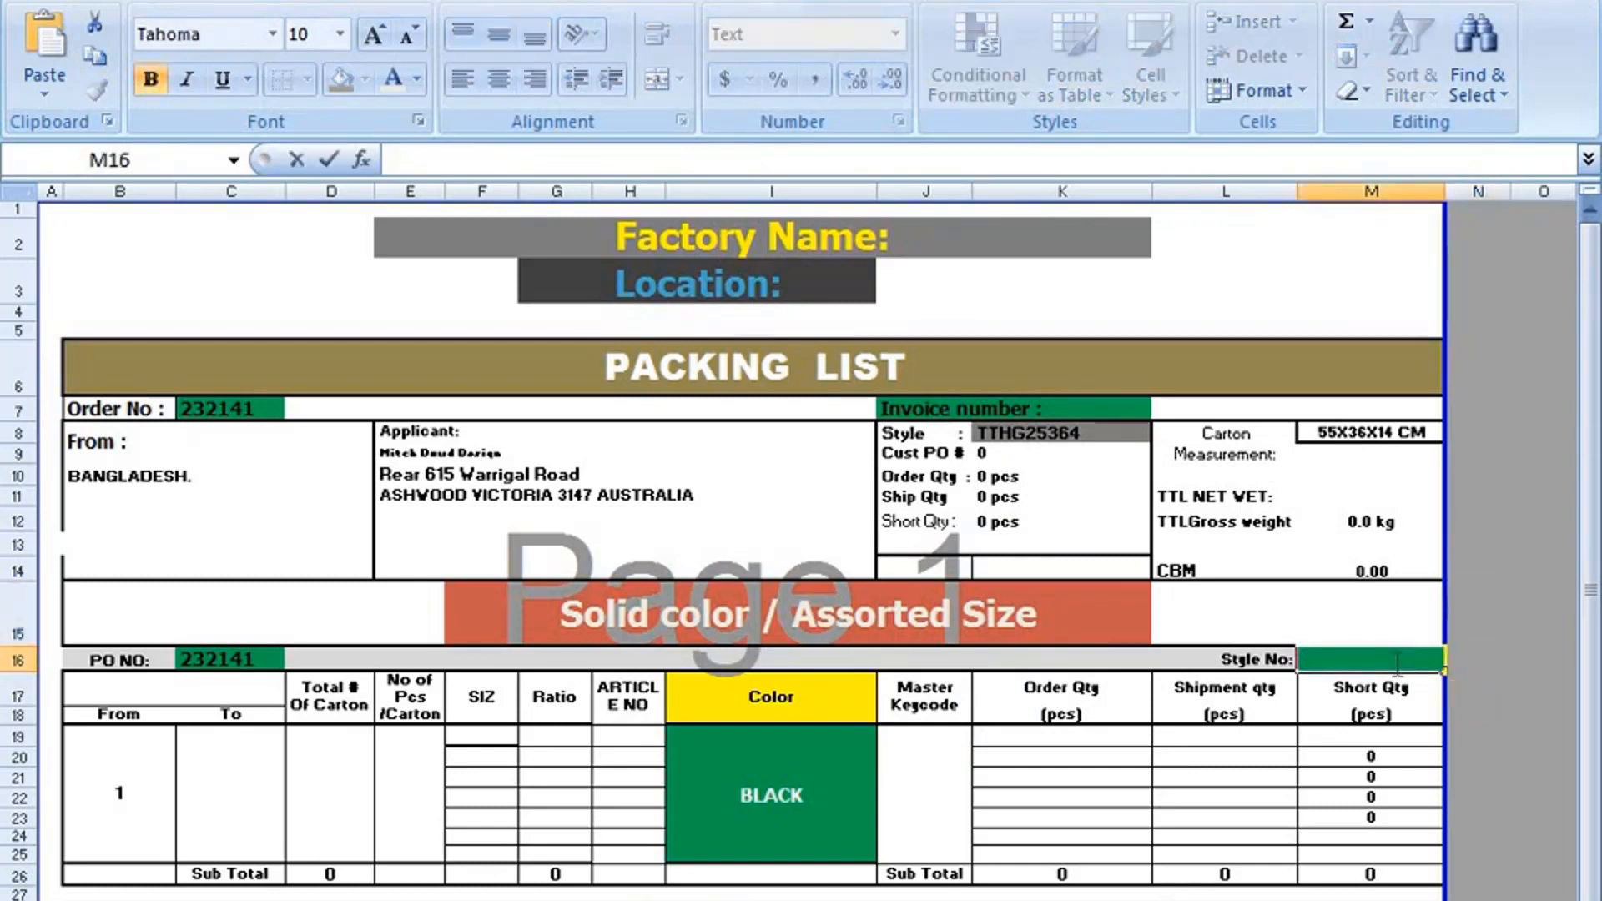
text(=)
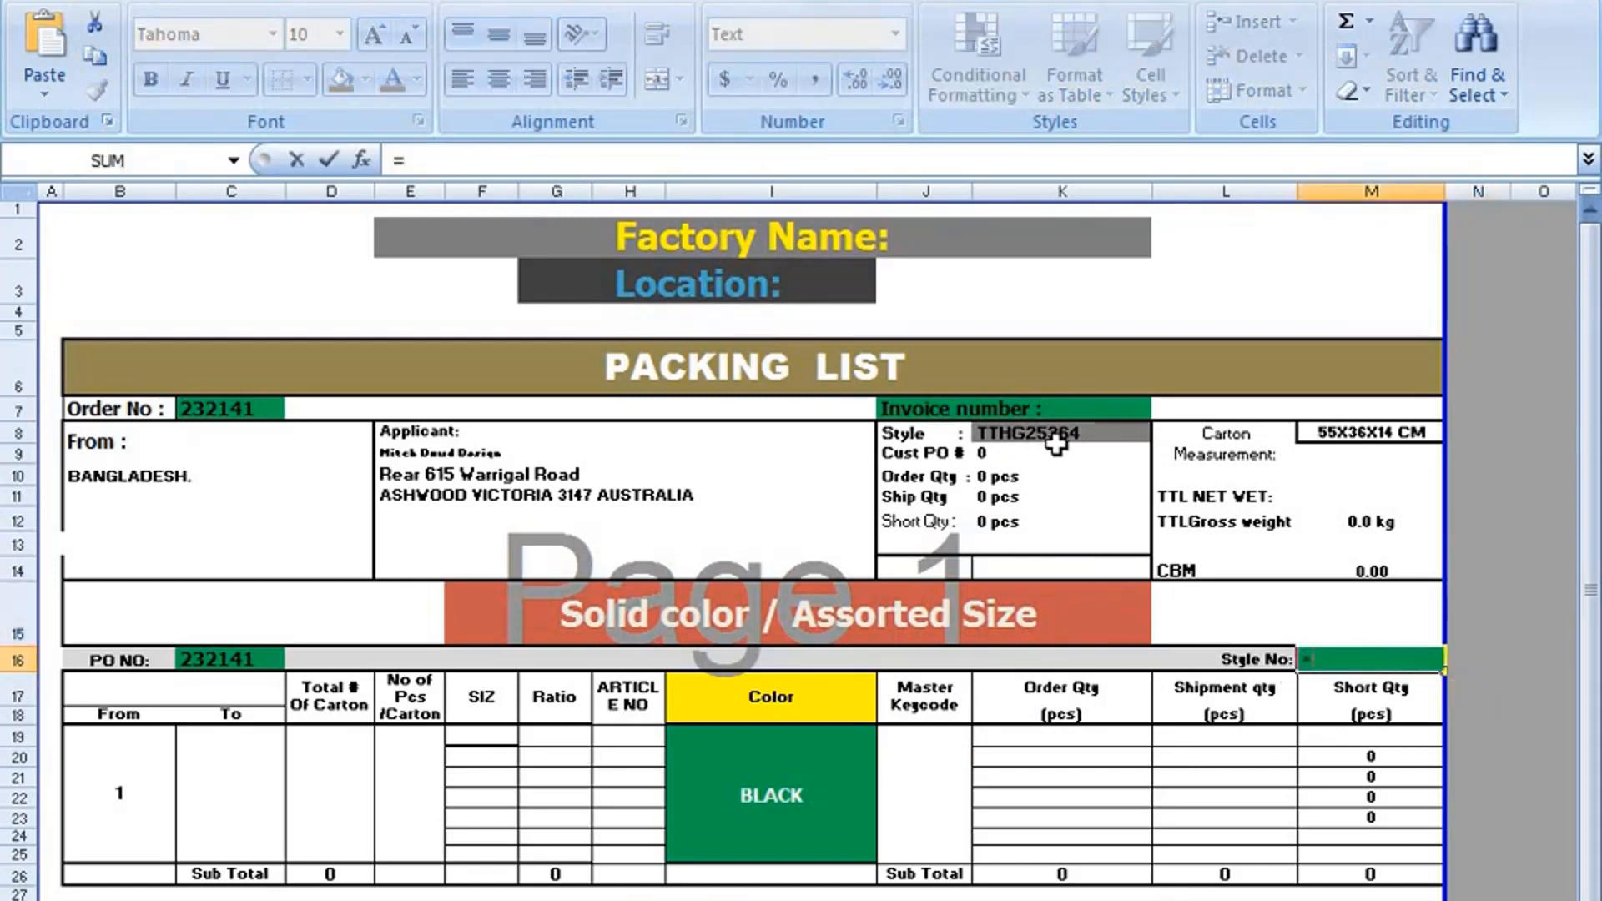
click(1056, 443)
key(Return)
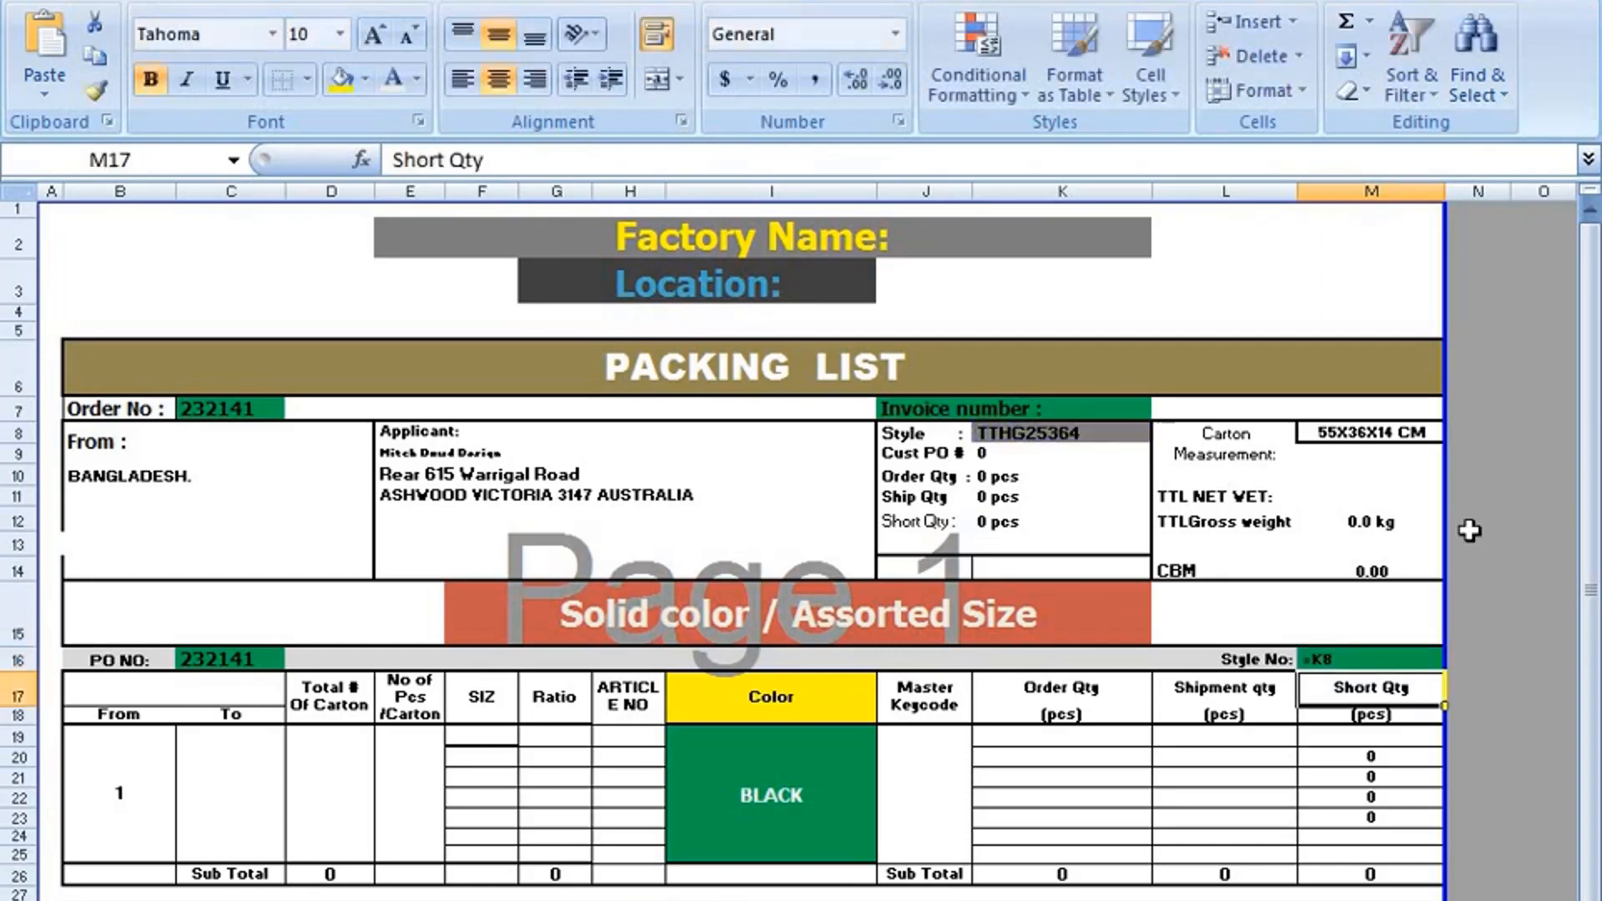
Clear the =K8 entry from the Style No cell M16.
click(1076, 444)
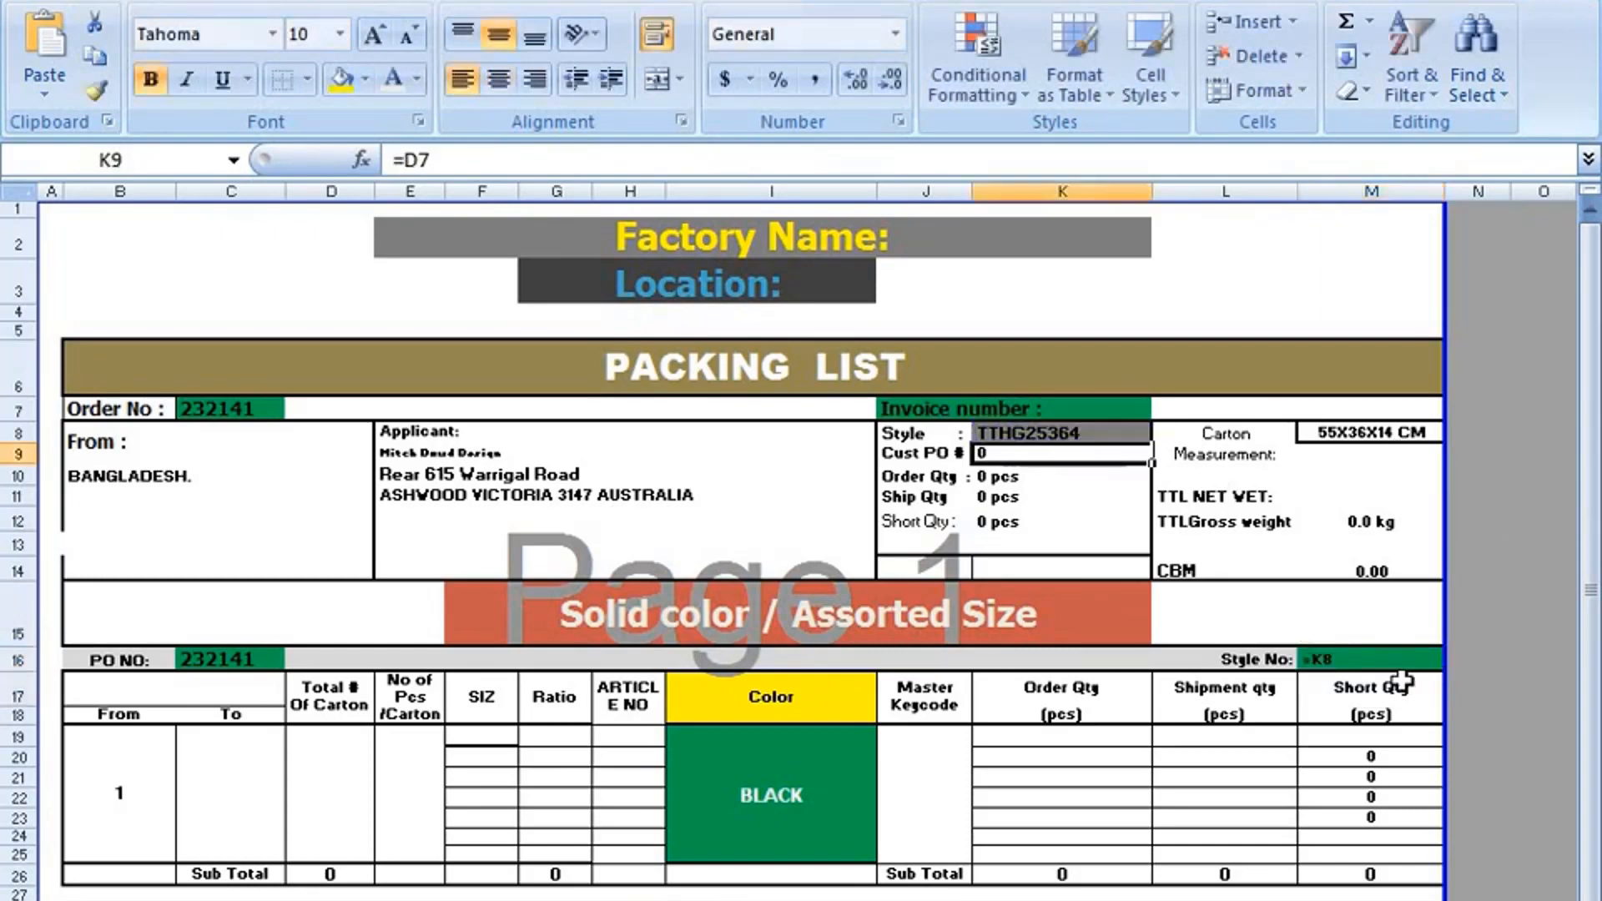
click(1365, 657)
double_click(1364, 657)
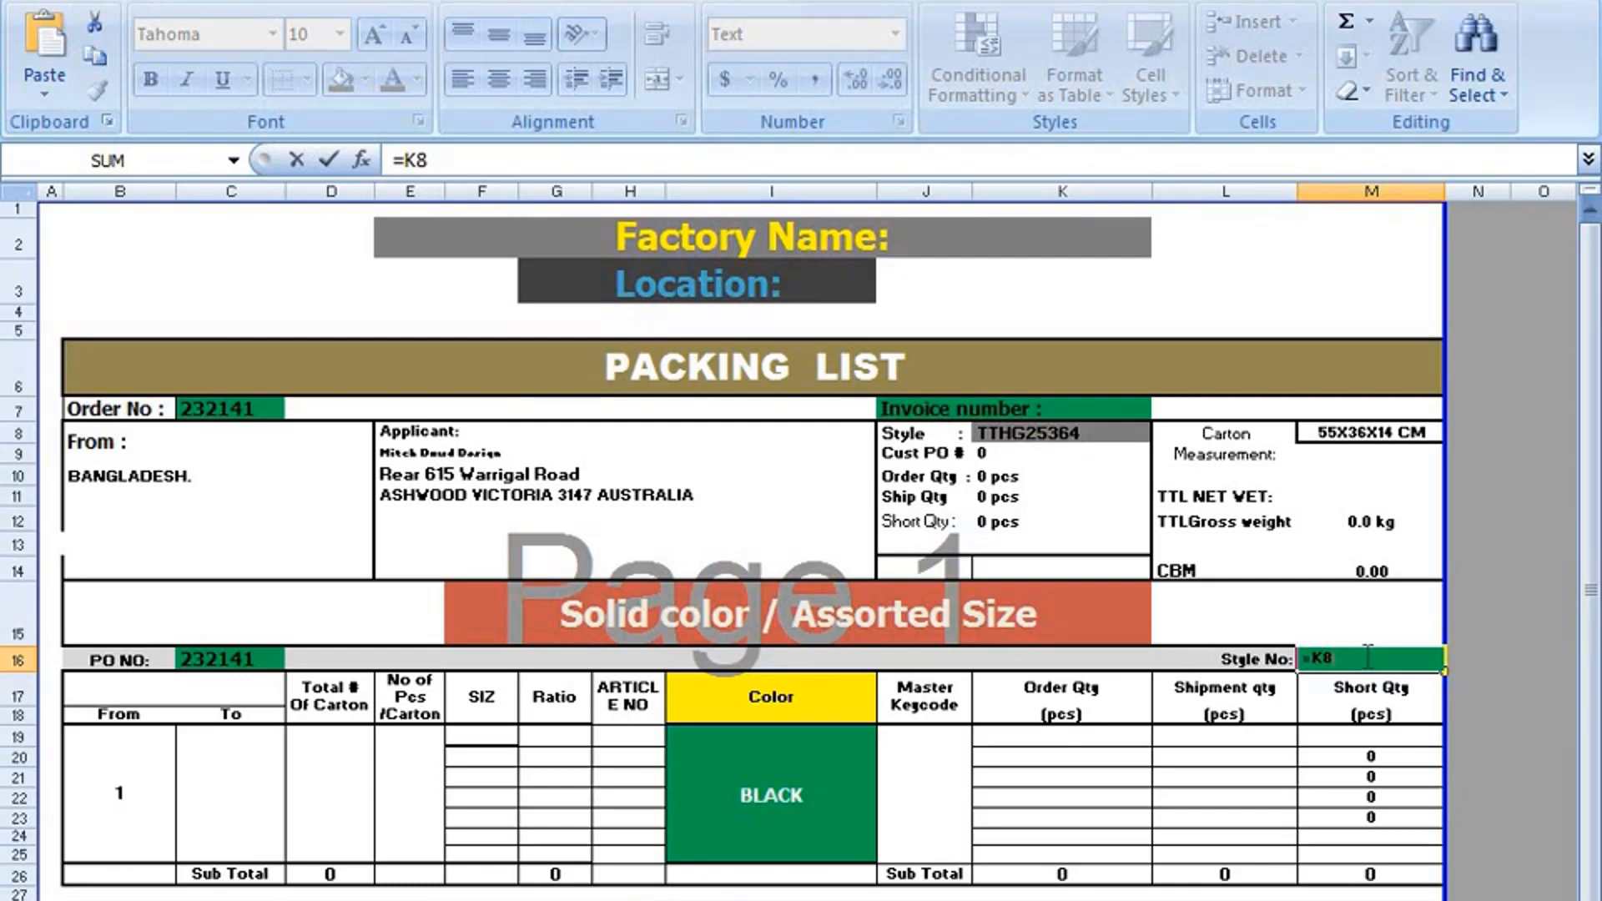
key(BackSpace)
key(BackSpace)
key(BackSpace)
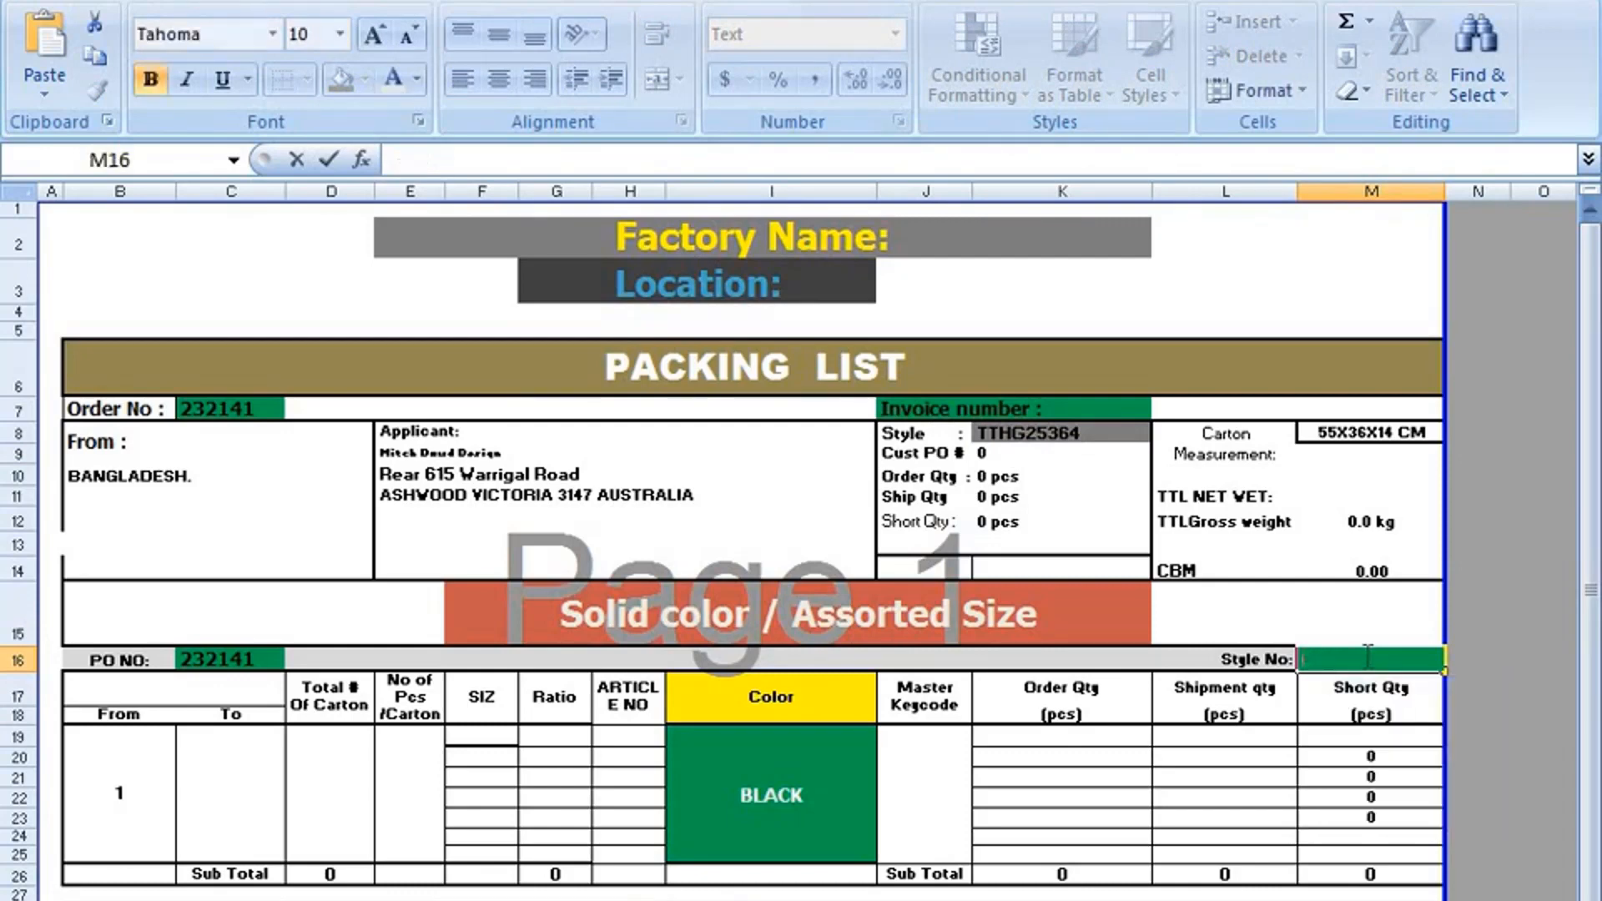
click(1485, 565)
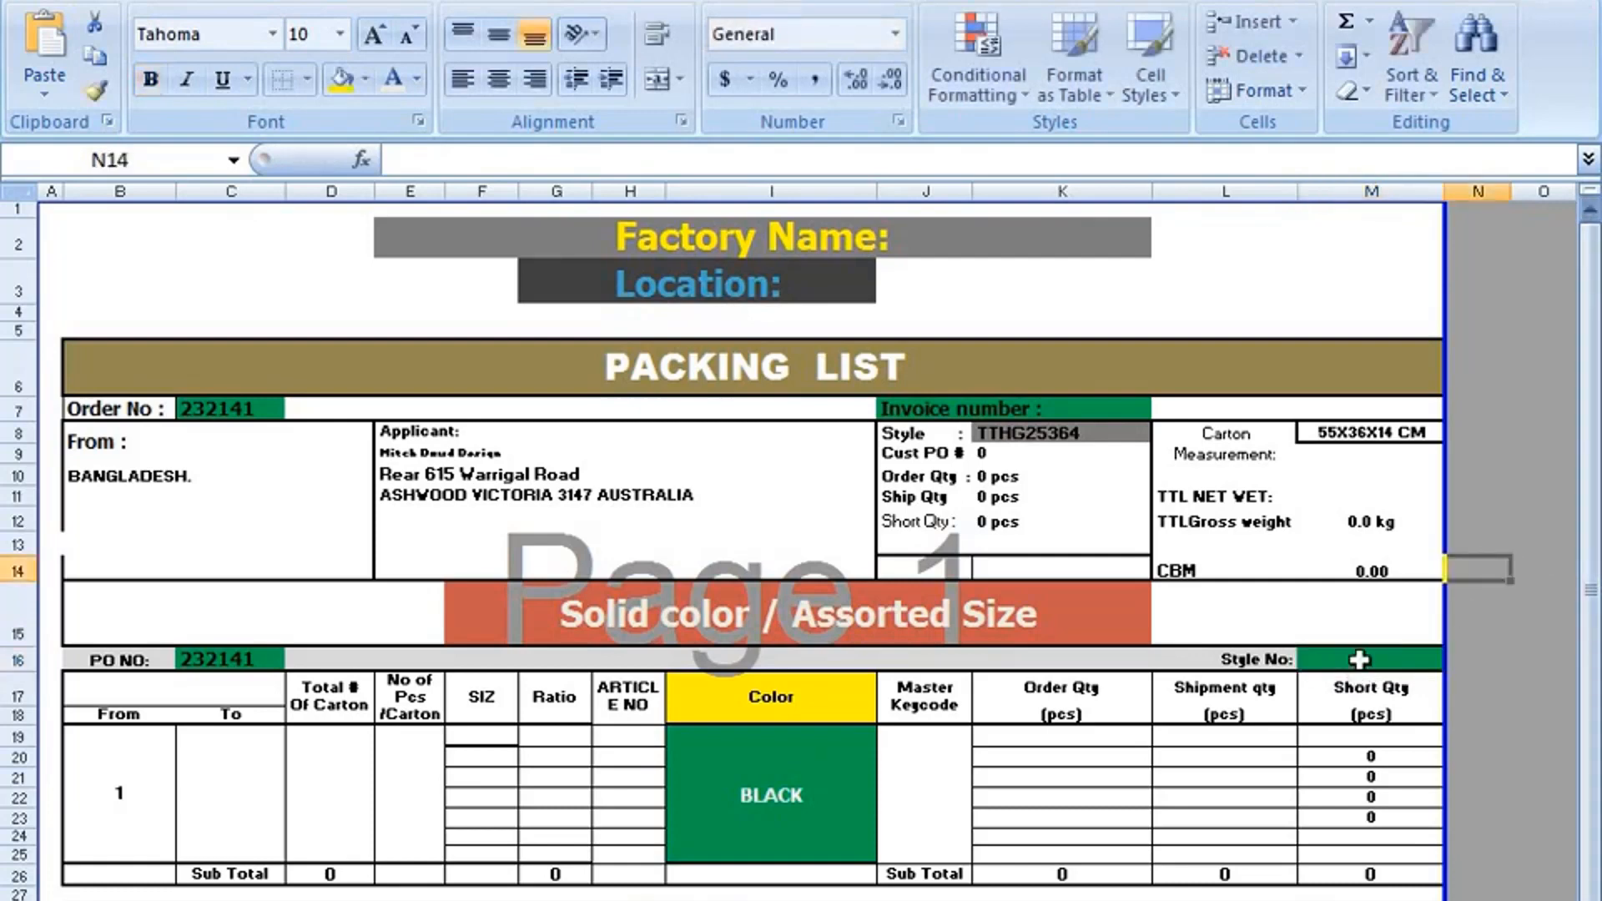
click(1367, 656)
double_click(1366, 660)
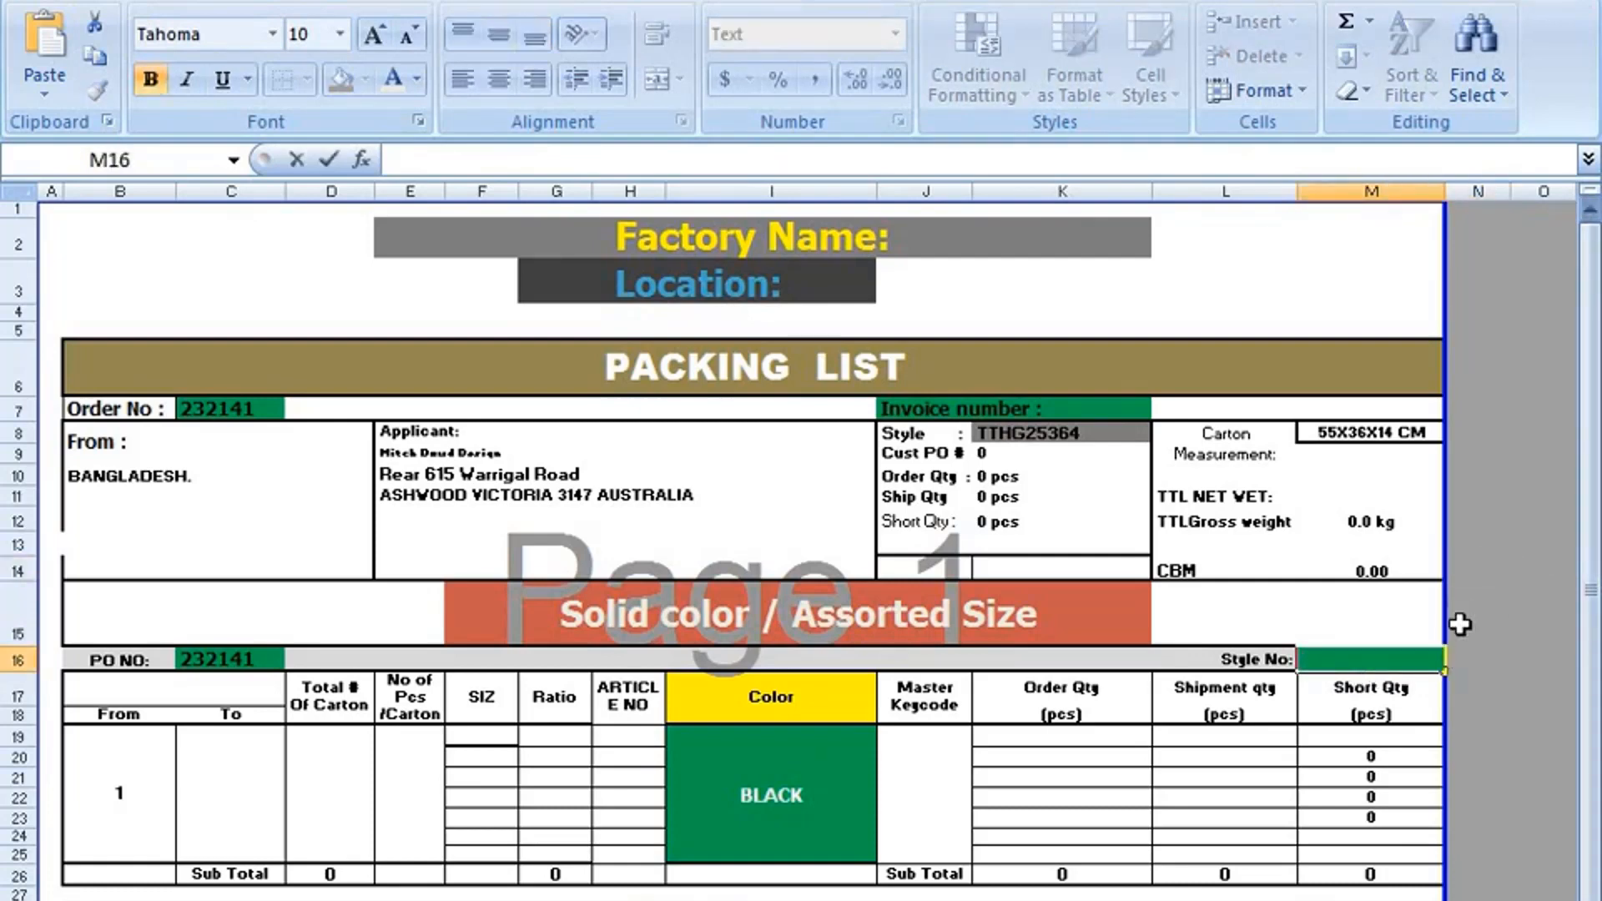
Copy the whole Style cell K8 and paste it, including its formatting, into the Style No cell M16.
right_click(1044, 438)
click(1076, 490)
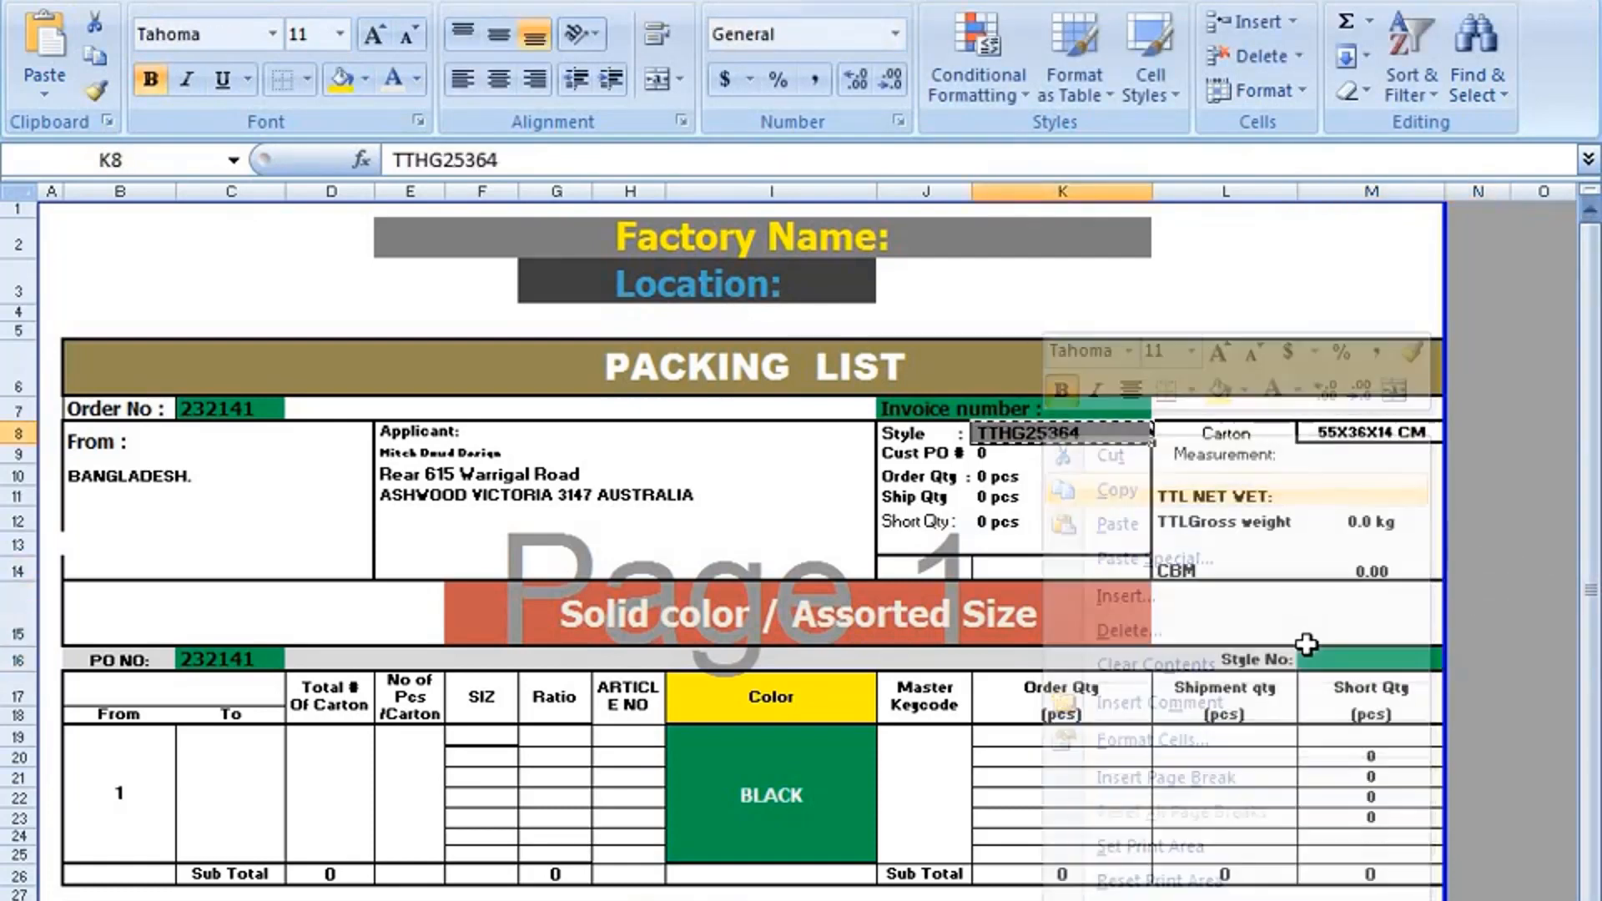
right_click(1306, 660)
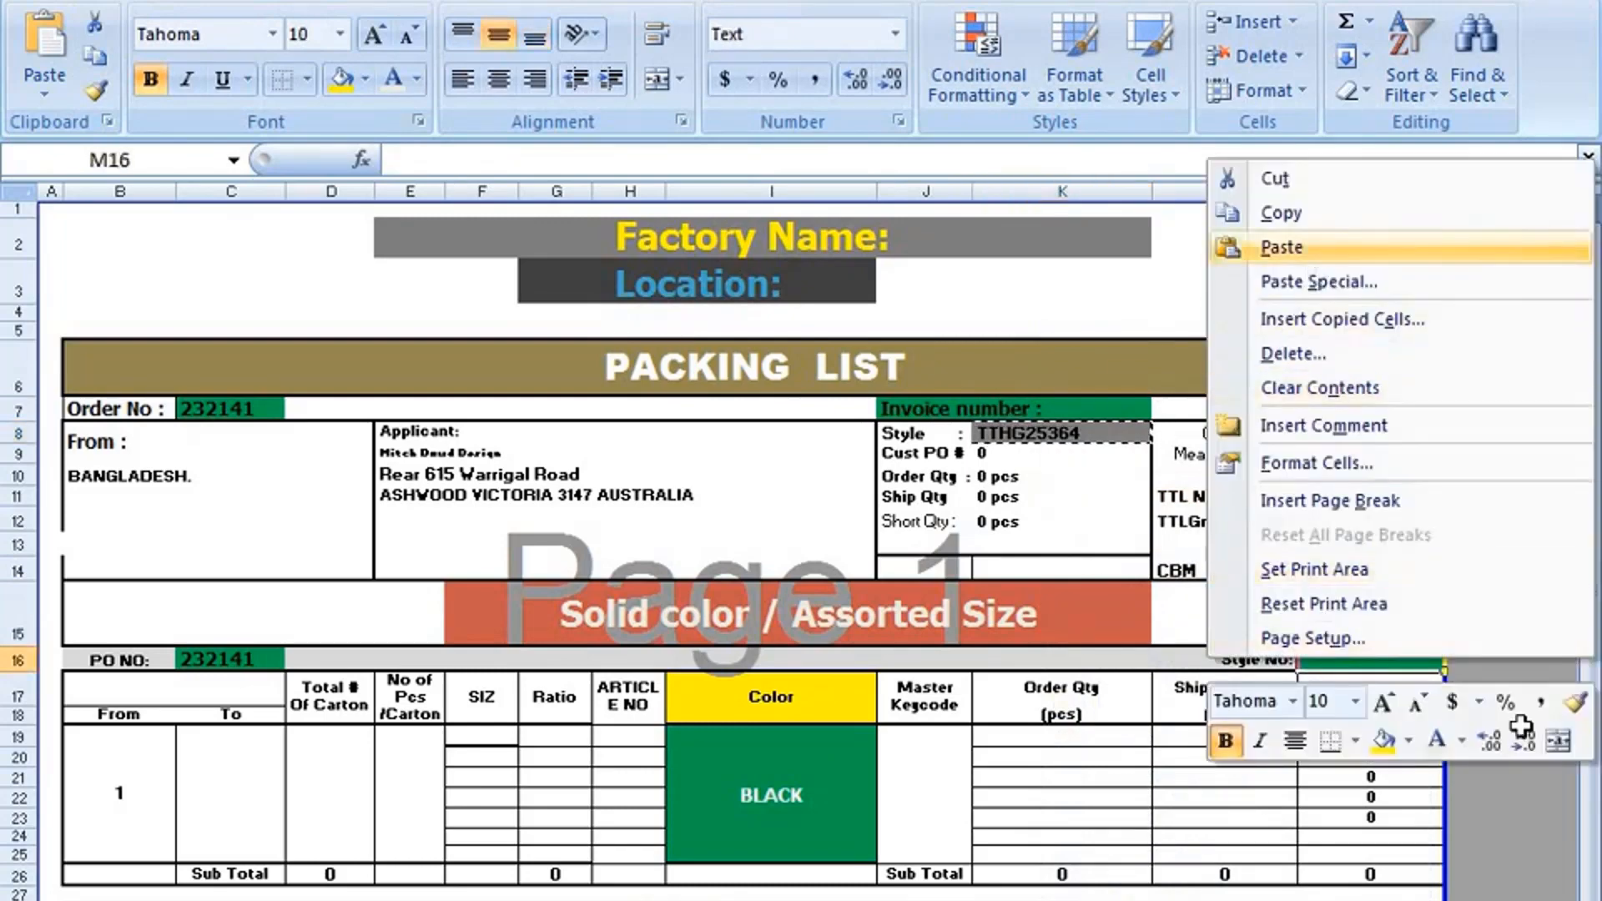
click(1320, 244)
click(1529, 692)
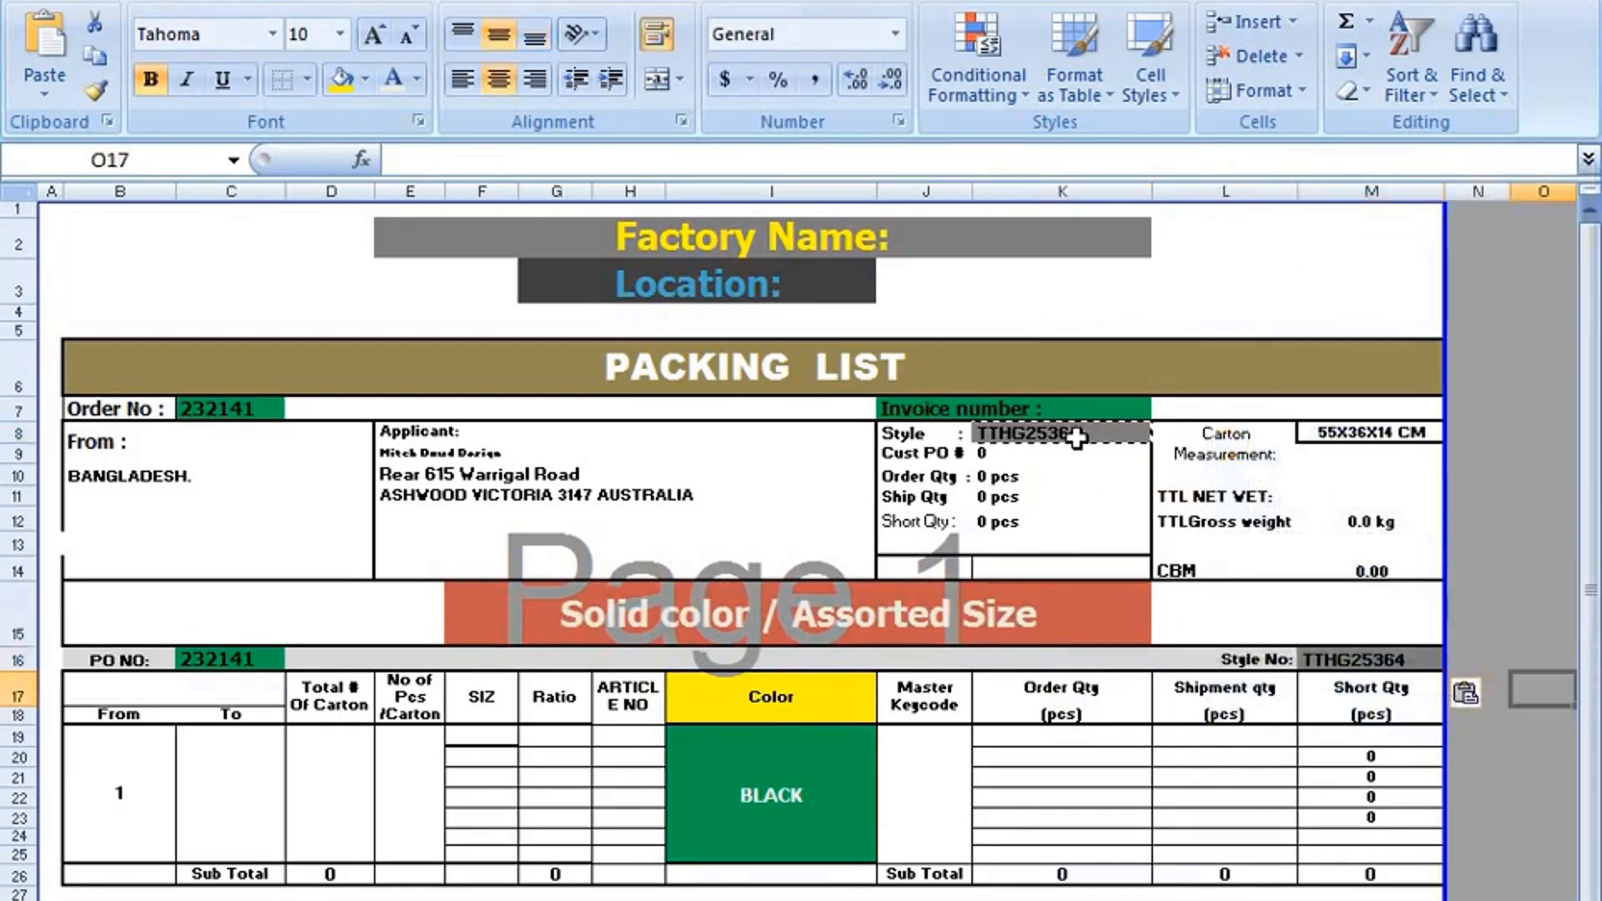
click(1073, 432)
click(1335, 683)
click(1541, 564)
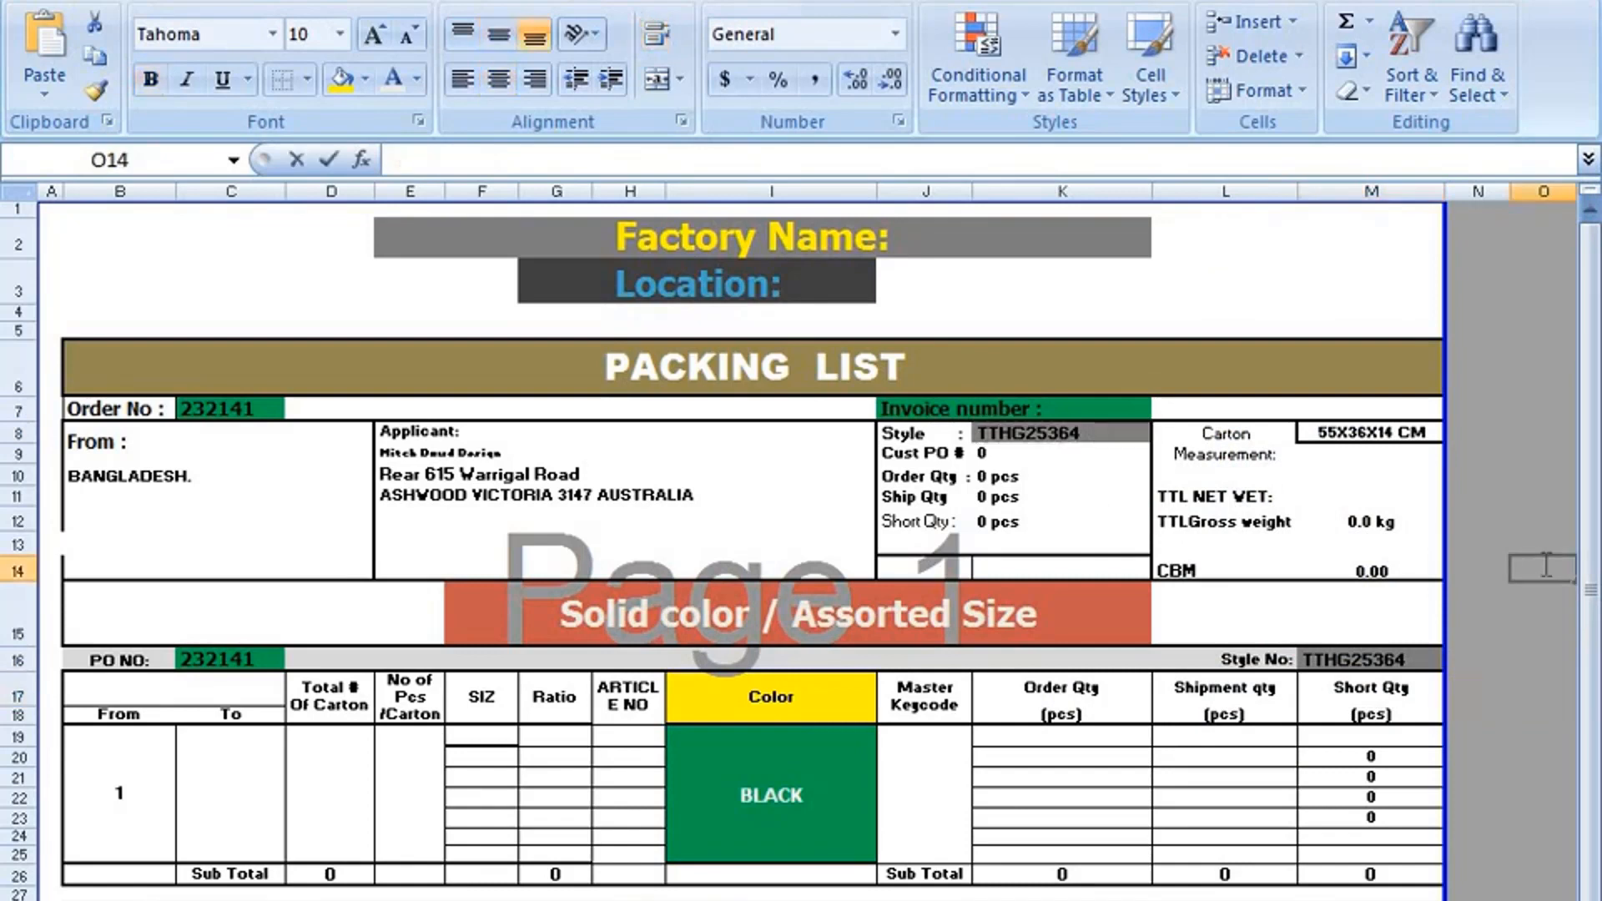
Compare the Carton Measurement entry in M8 with the CBM formula in M14, and check the TTL NET WET label.
click(1333, 432)
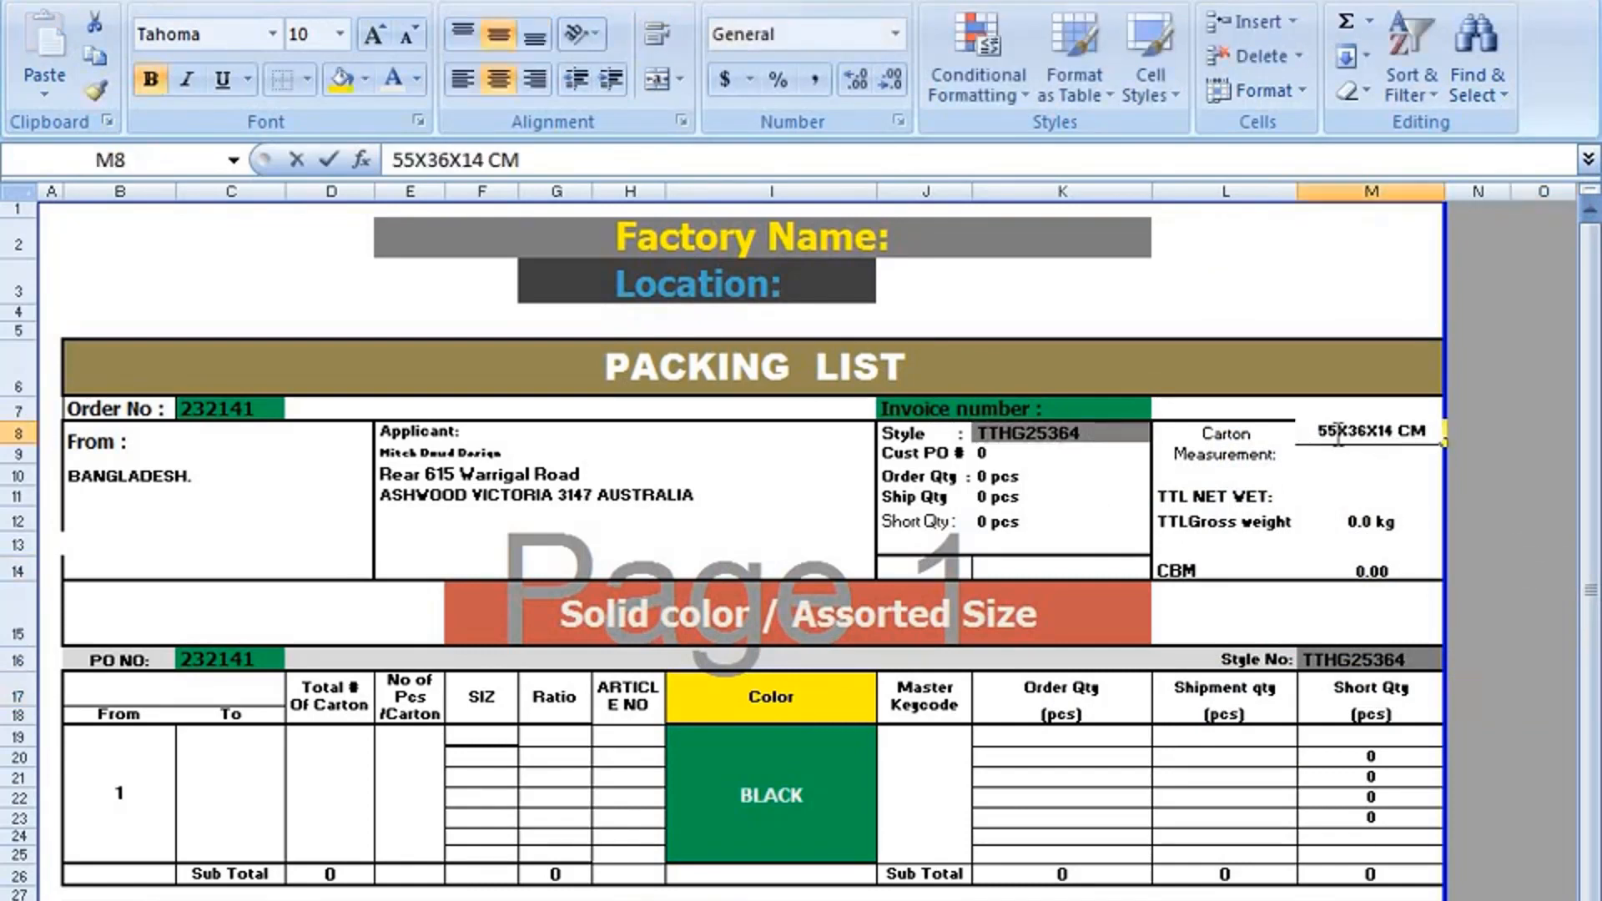
click(1362, 576)
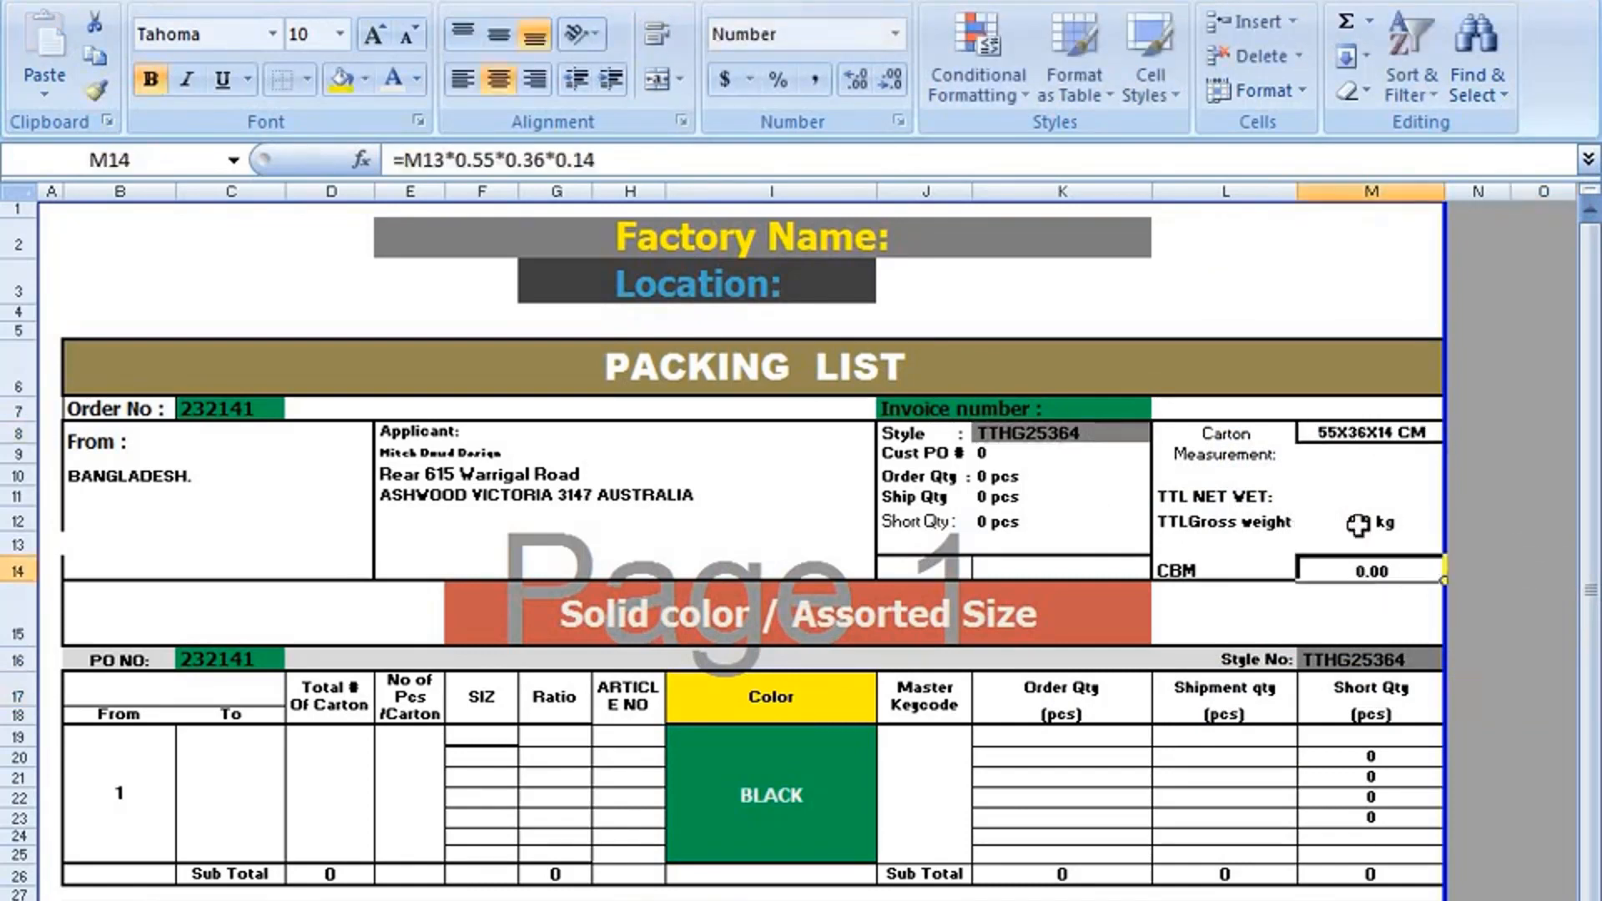
click(1352, 433)
click(1353, 472)
click(1353, 544)
click(1353, 570)
click(1333, 432)
click(1364, 571)
click(1346, 435)
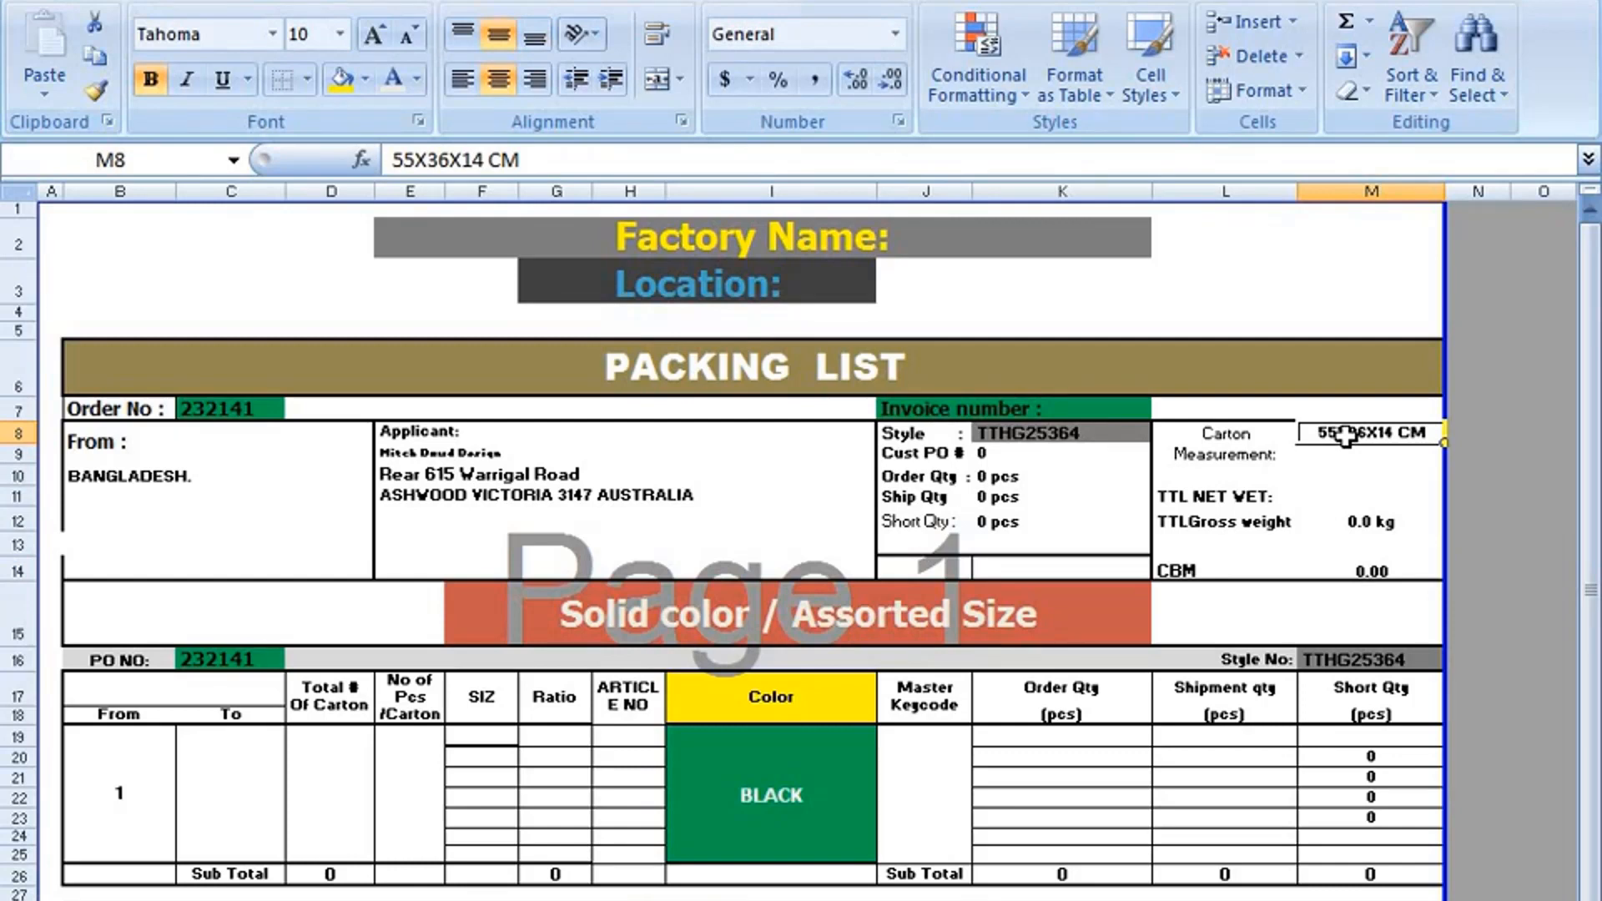
click(1369, 570)
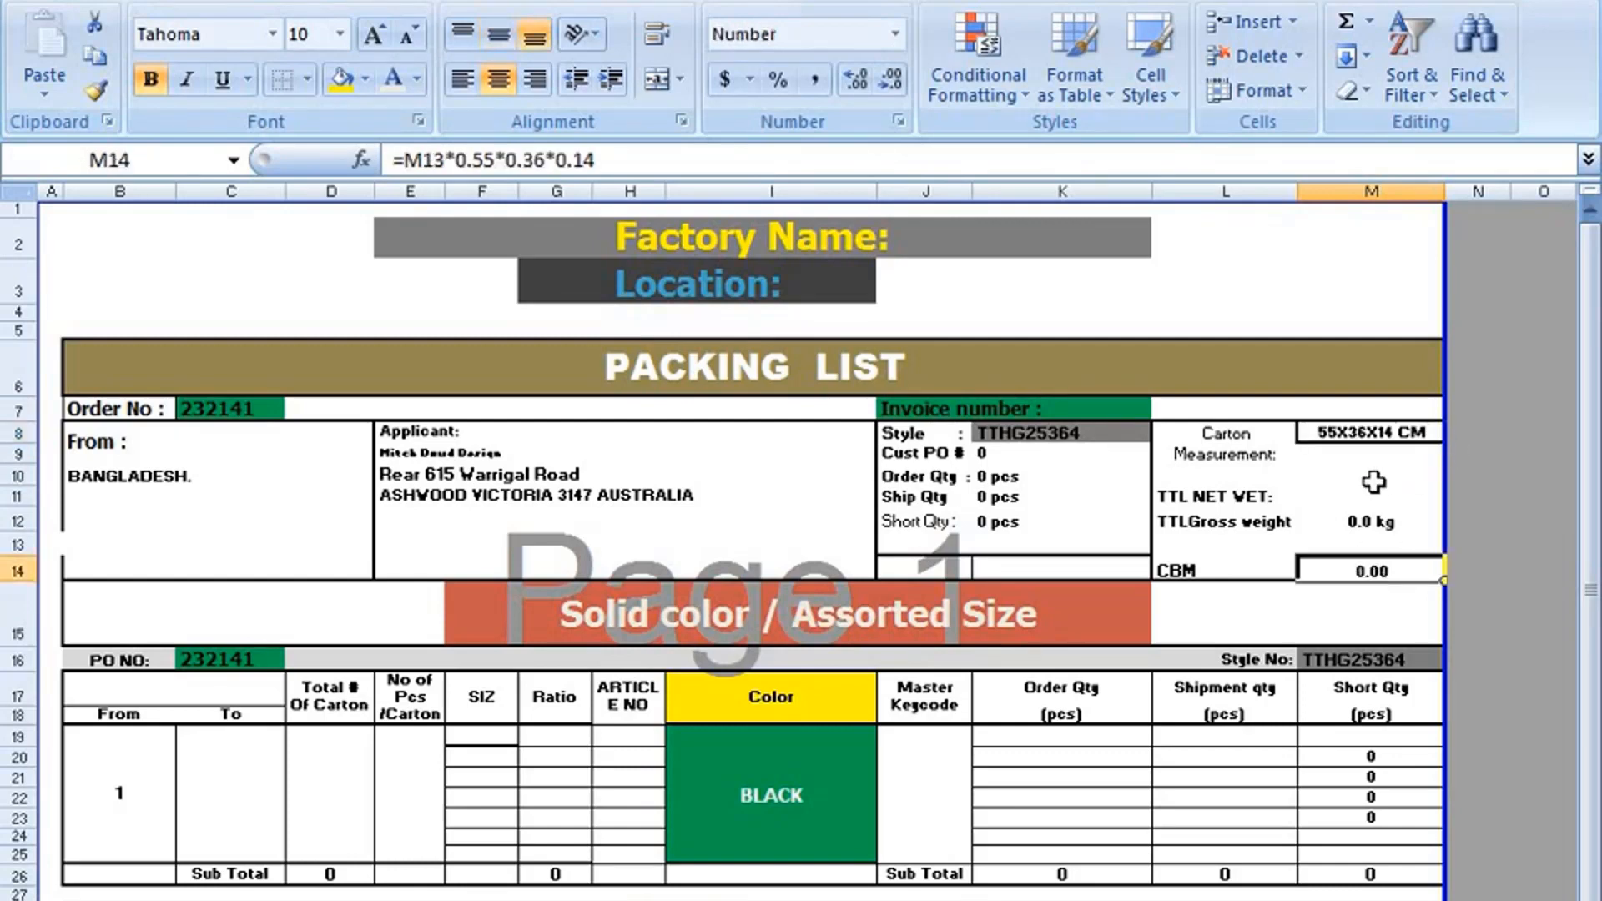
click(1375, 434)
click(1379, 570)
scroll(1253, 523, down, 1)
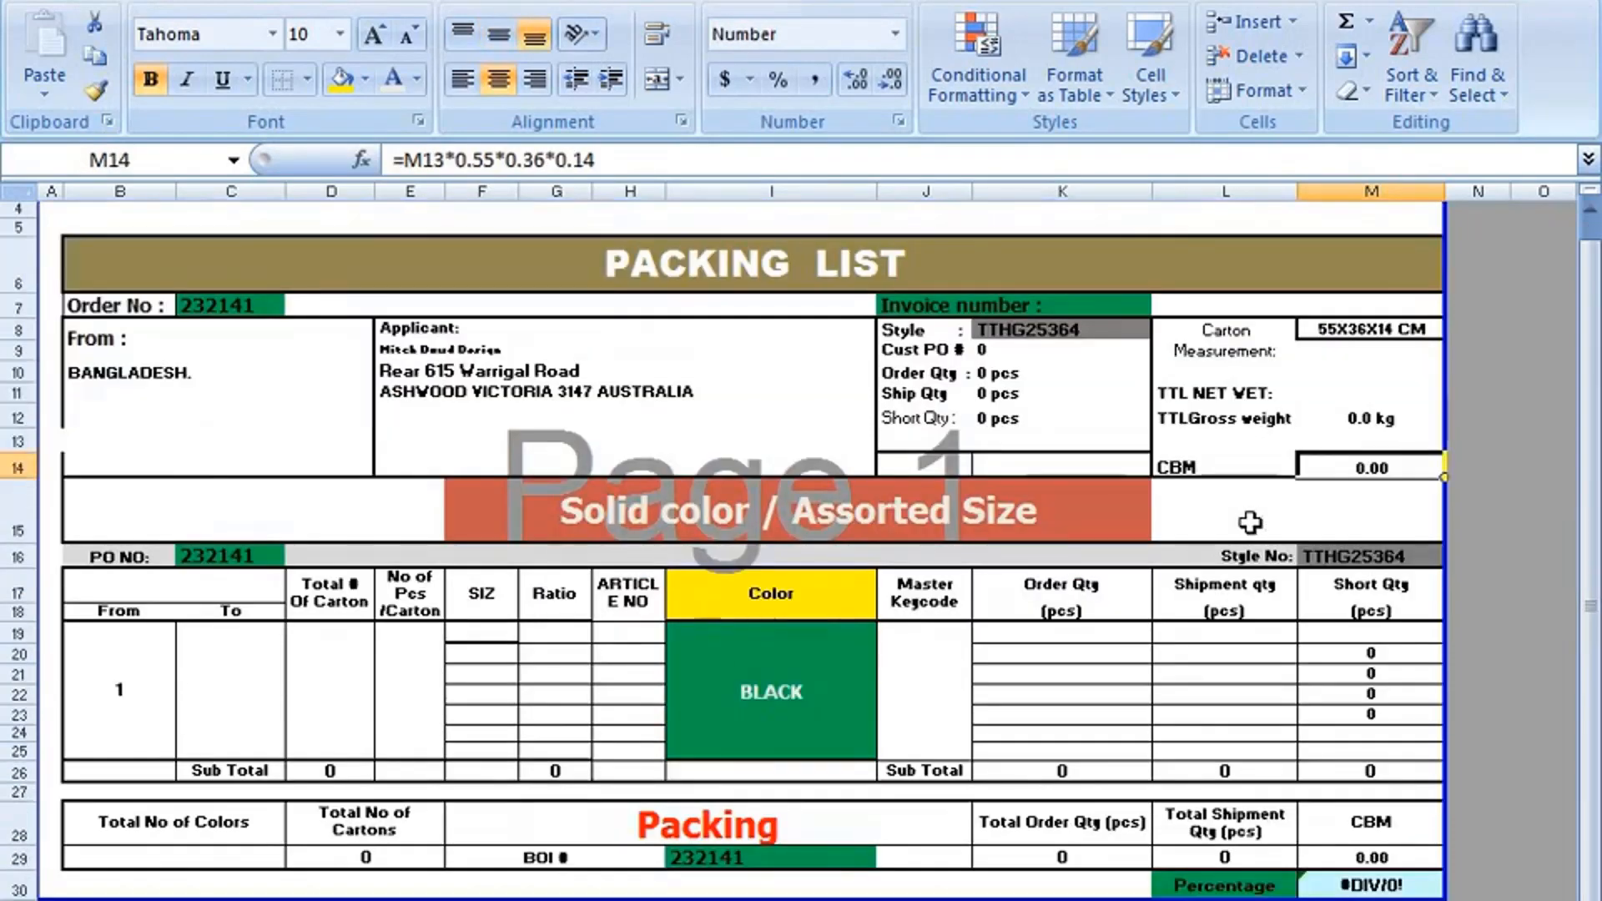
scroll(1248, 521, up, 1)
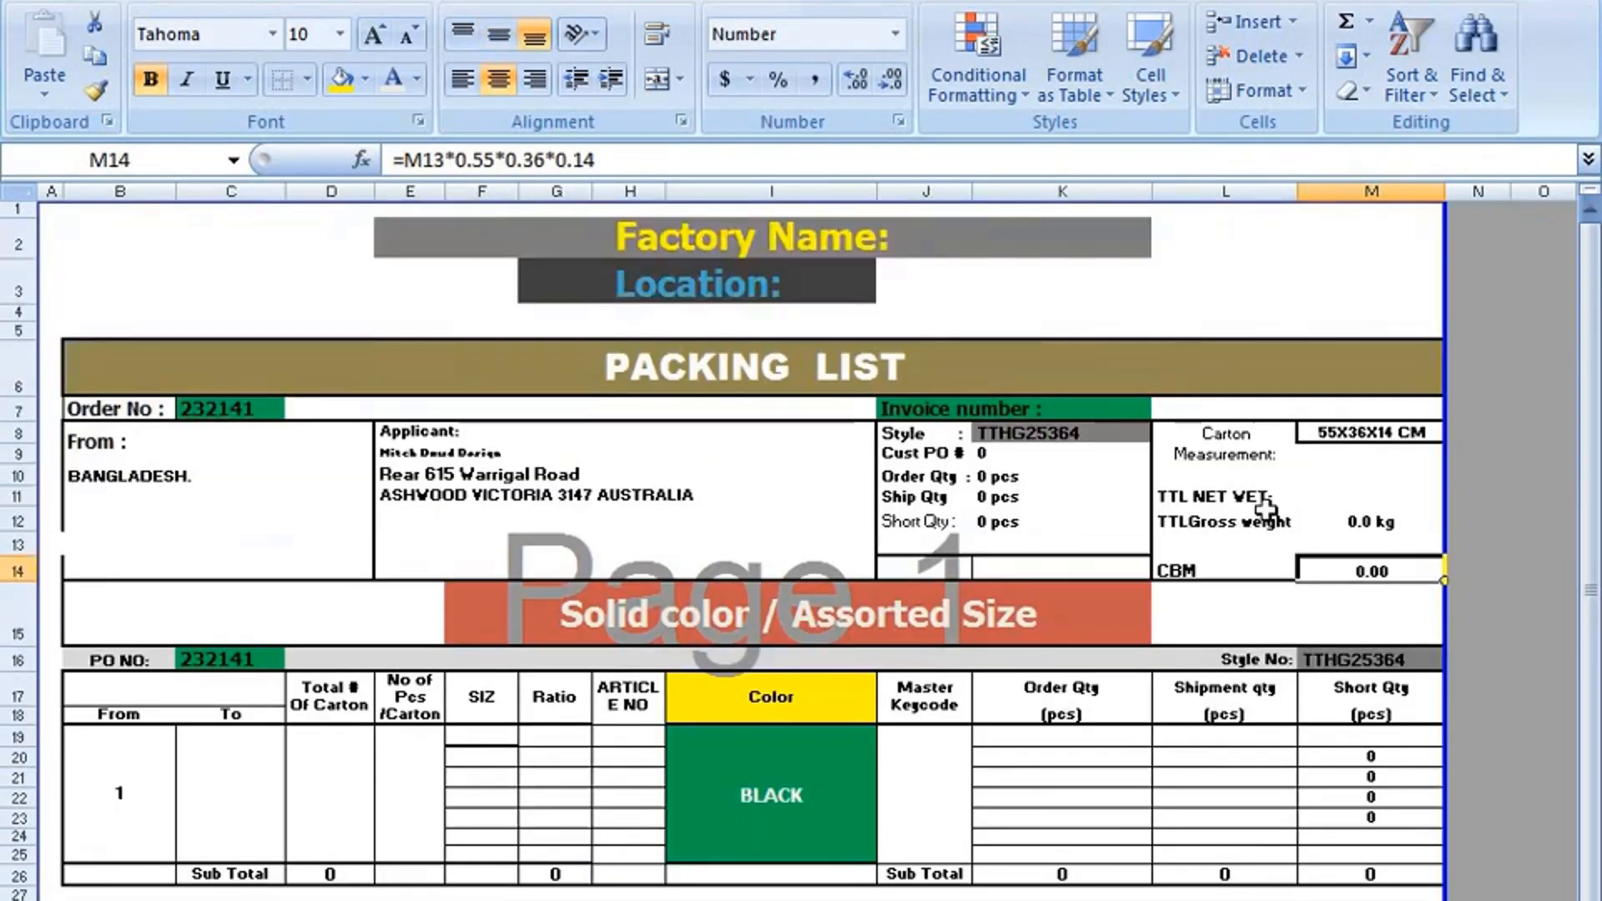
click(1369, 434)
click(1360, 571)
click(1359, 439)
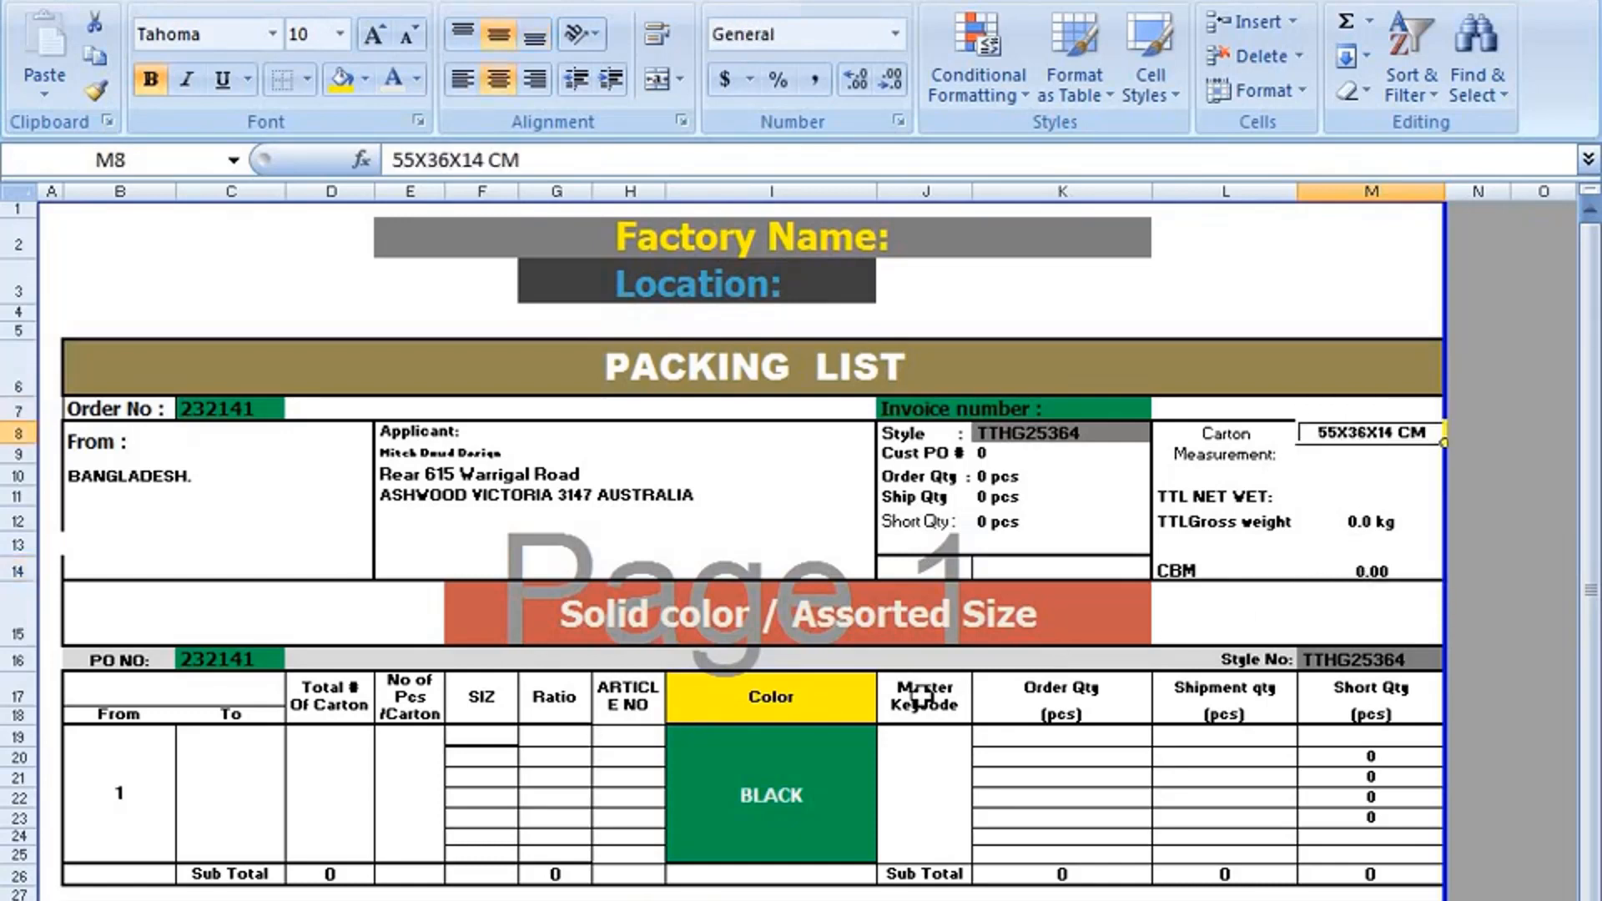
click(1189, 504)
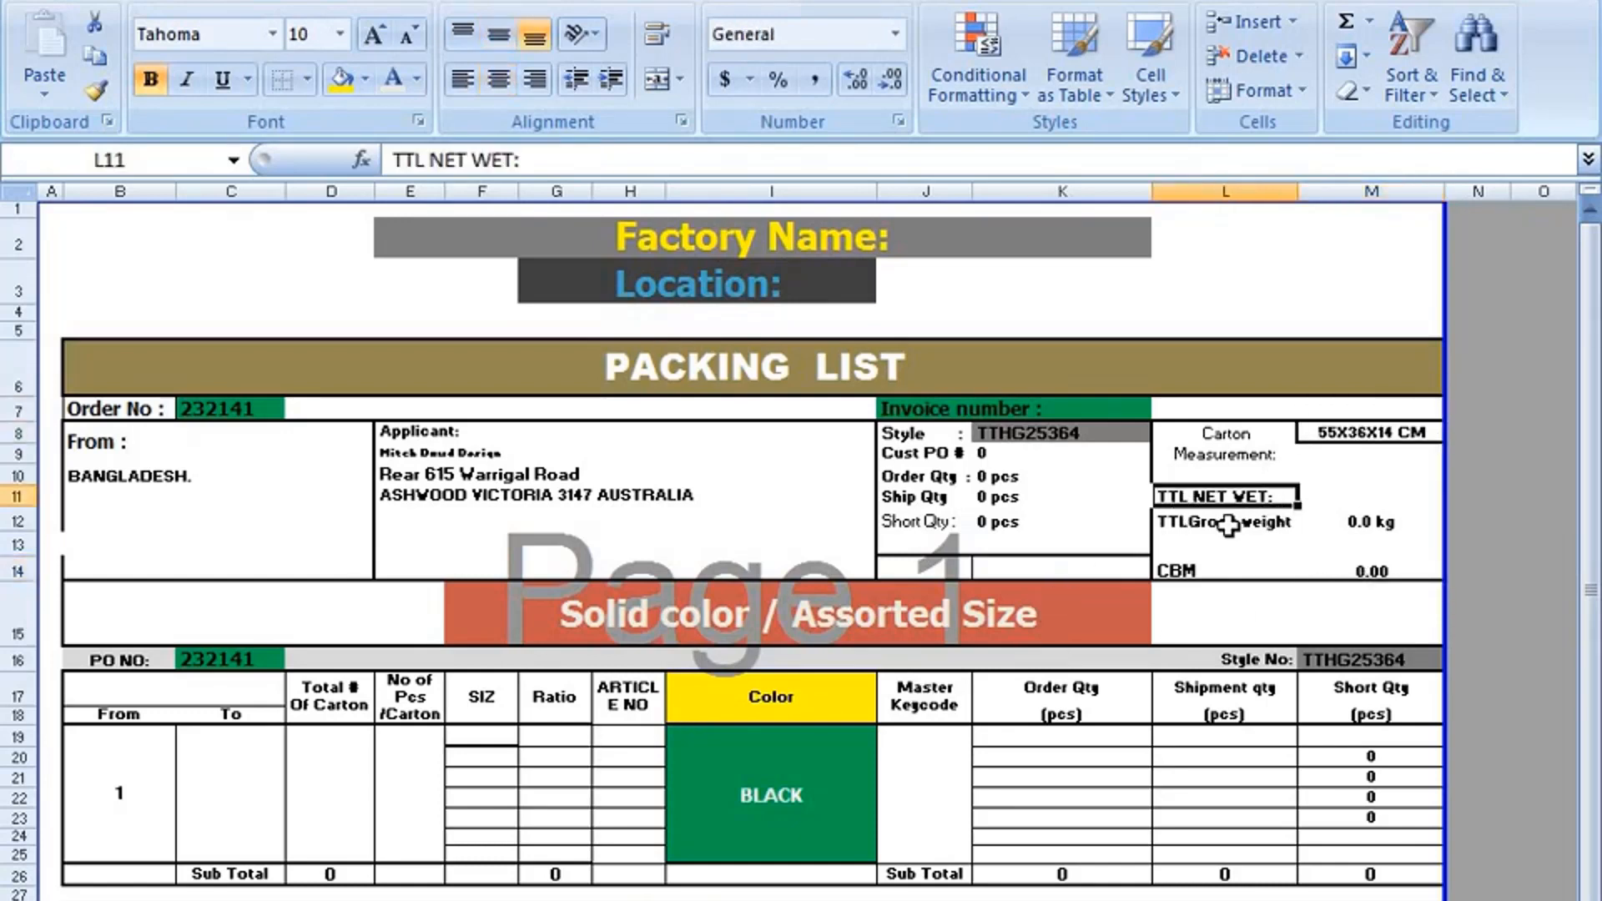
Check the TTL Gross weight label and value, the TTL NET WET label, and the Color entry in the size table.
click(1228, 524)
click(1389, 523)
click(1259, 499)
scroll(1259, 526, down, 1)
click(751, 642)
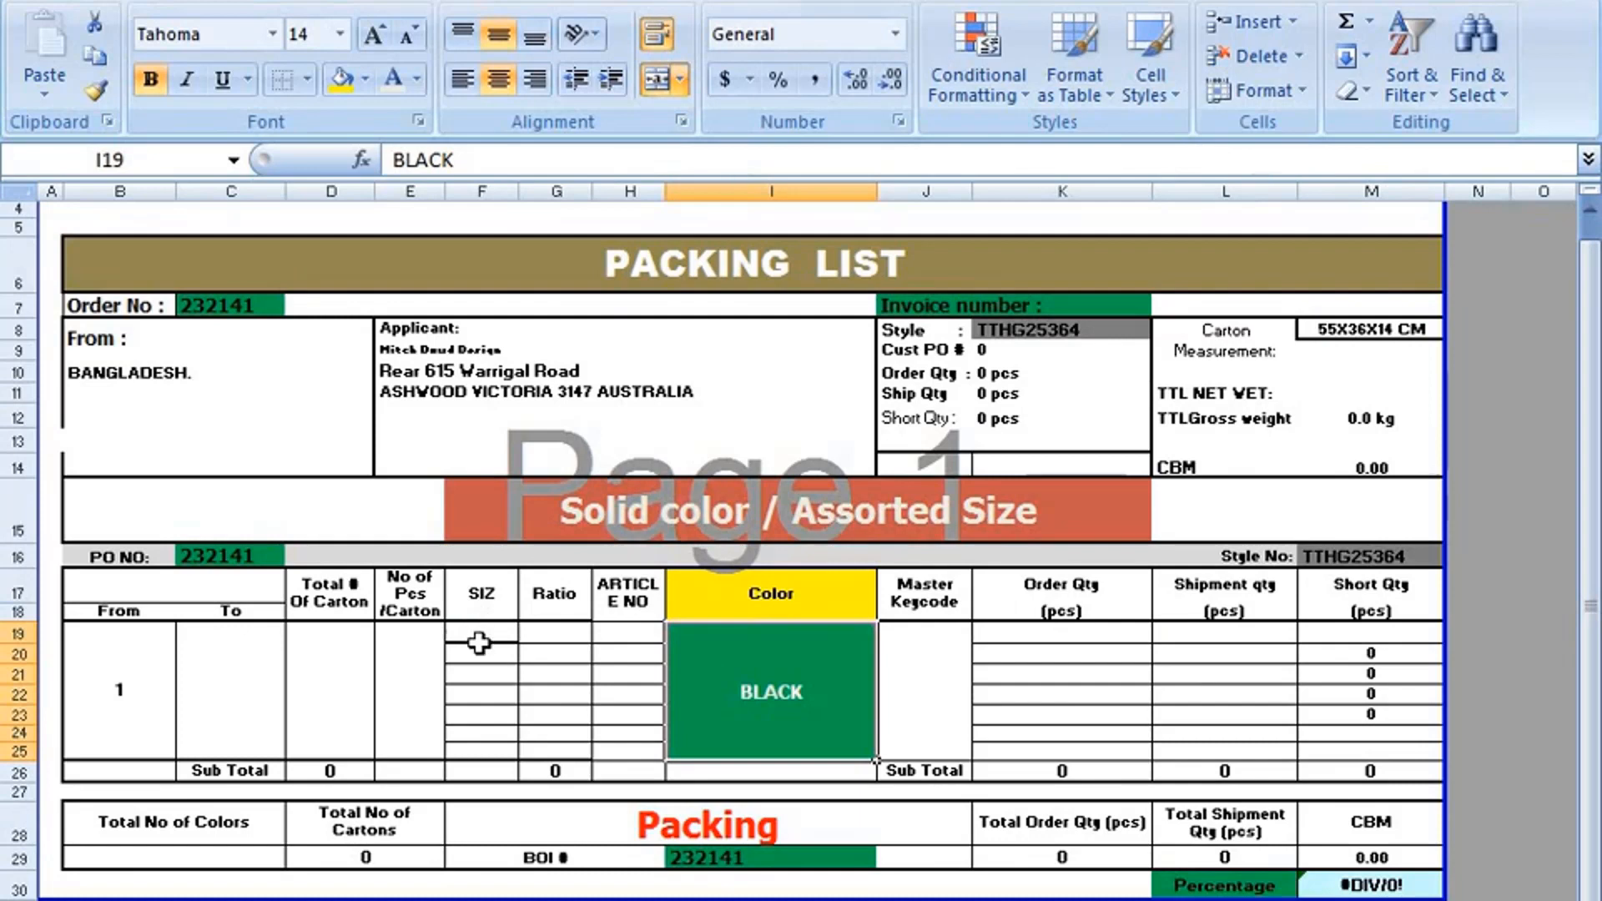
Format the SIZ cells F19:F24 as Text.
drag(478, 643, 475, 736)
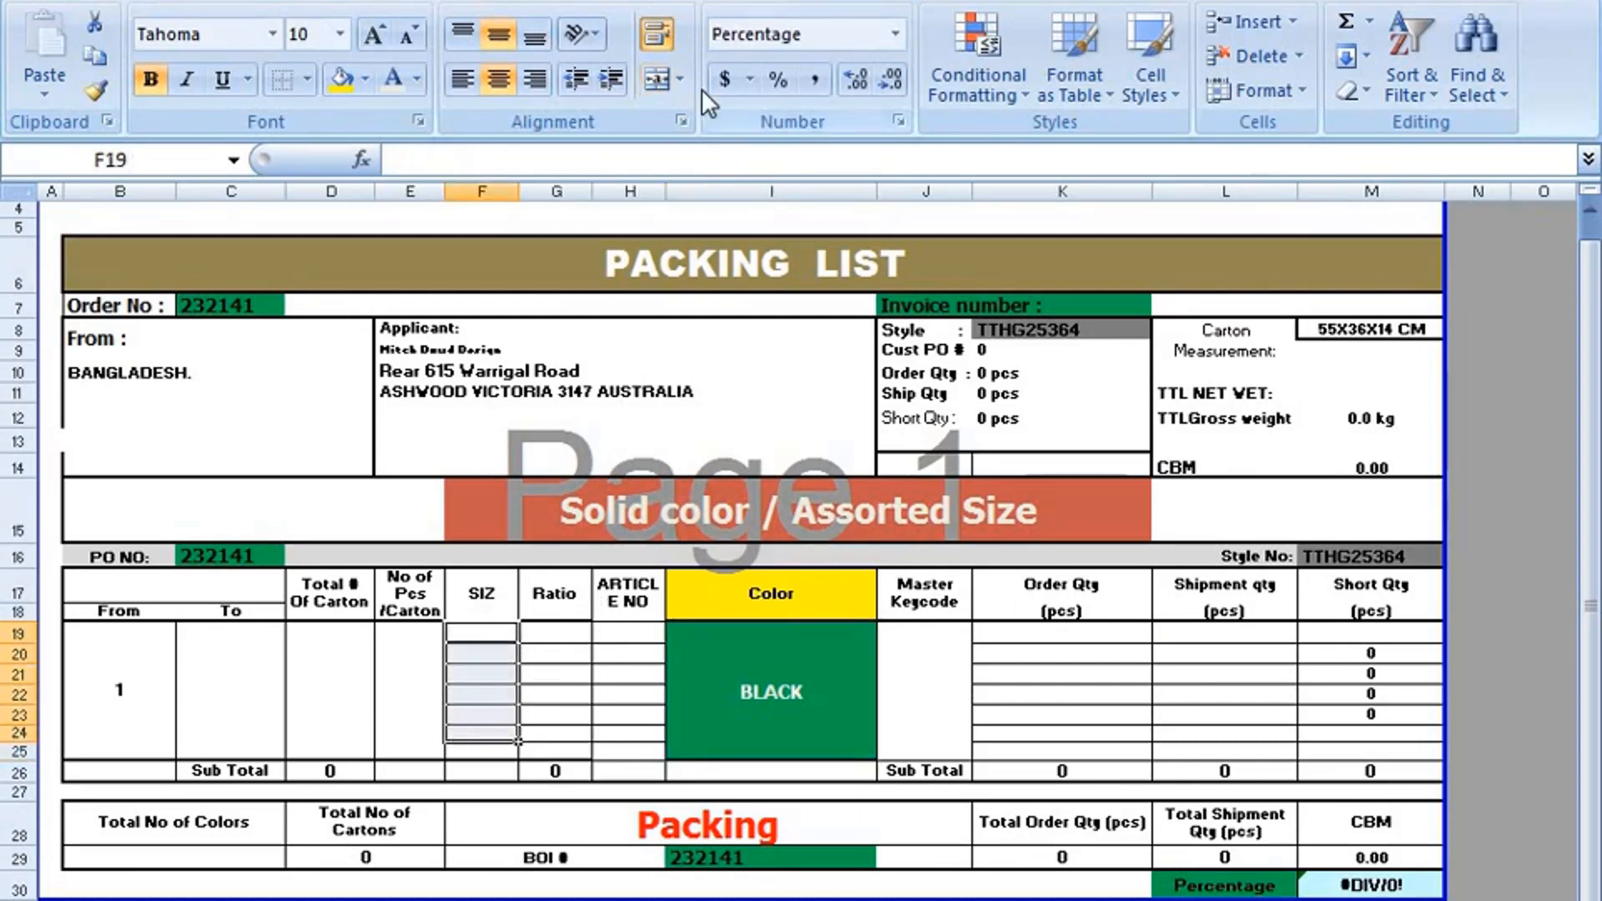
click(896, 34)
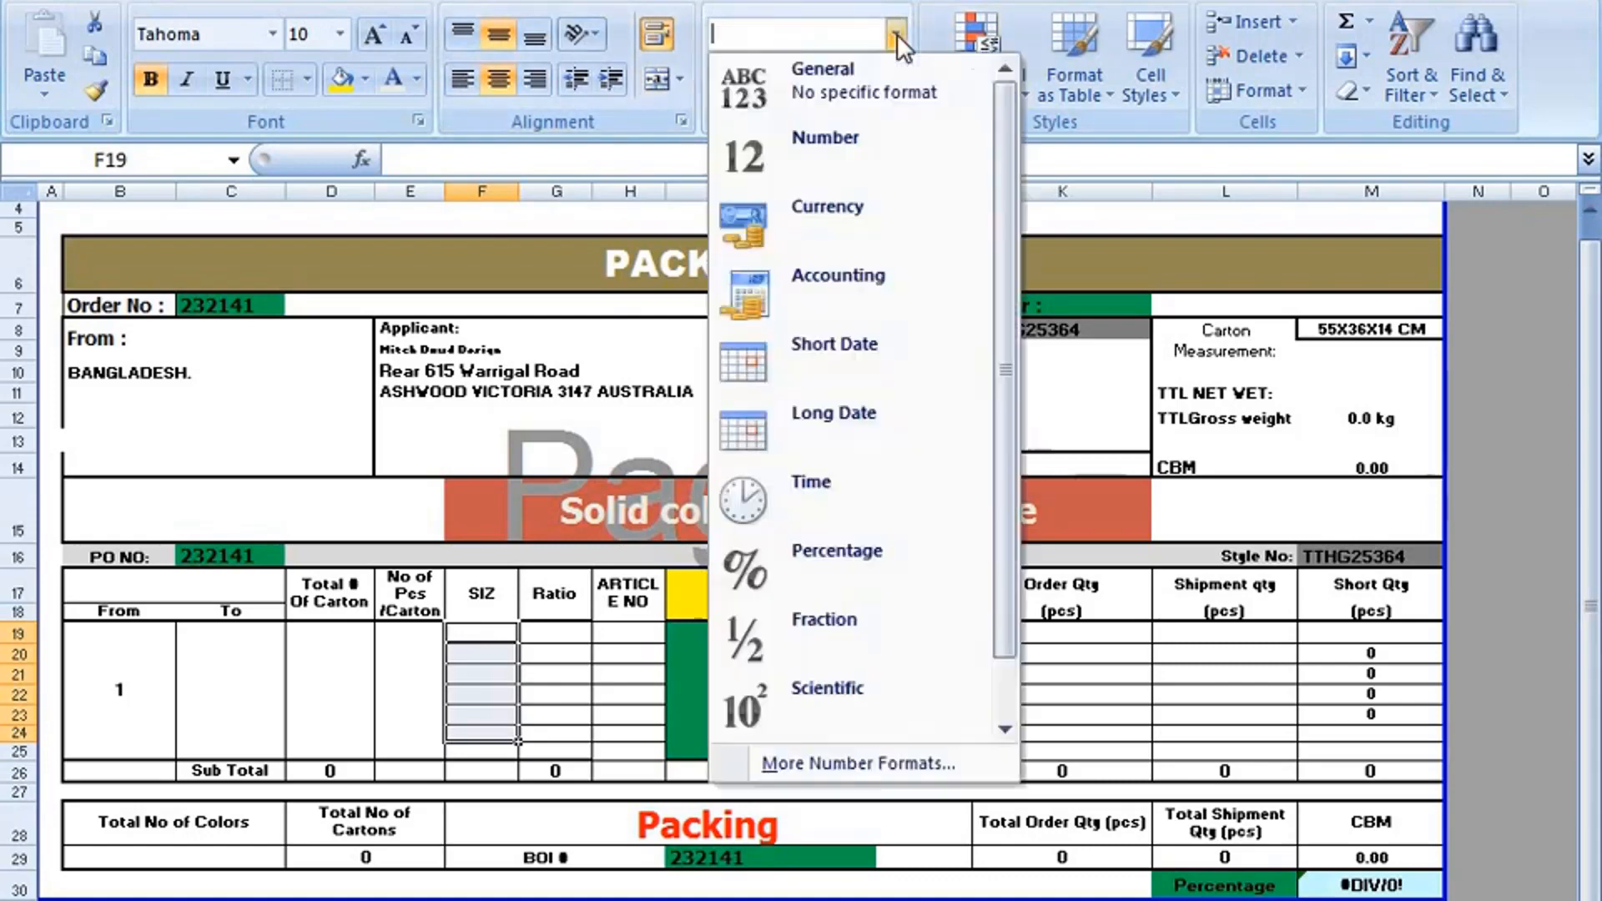
scroll(773, 603, down, 1)
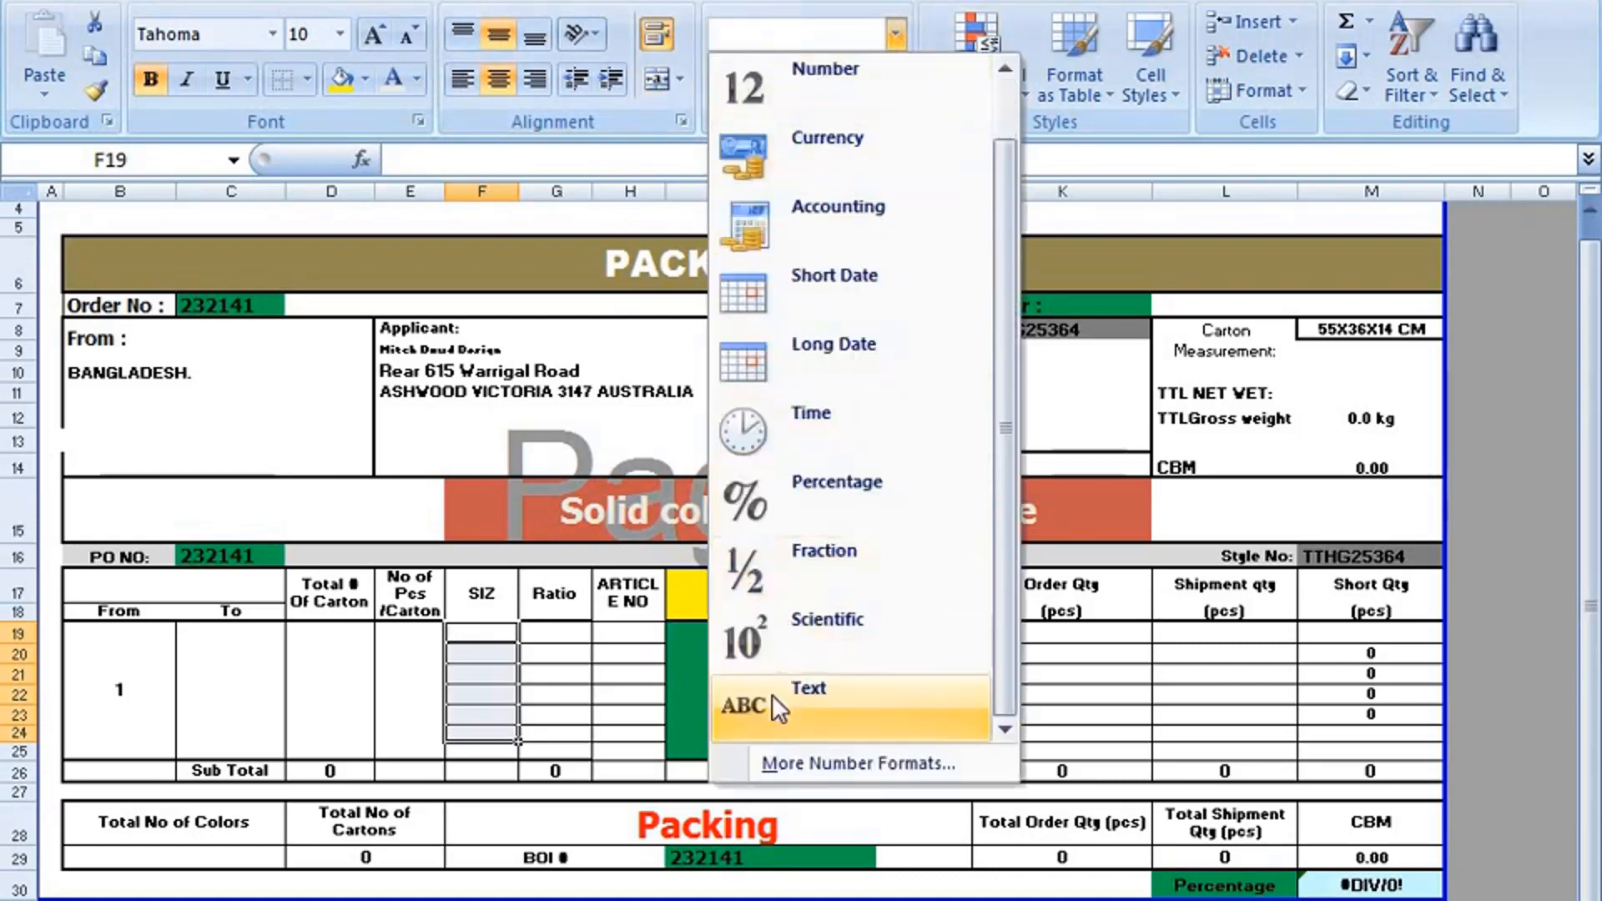
click(739, 708)
click(488, 715)
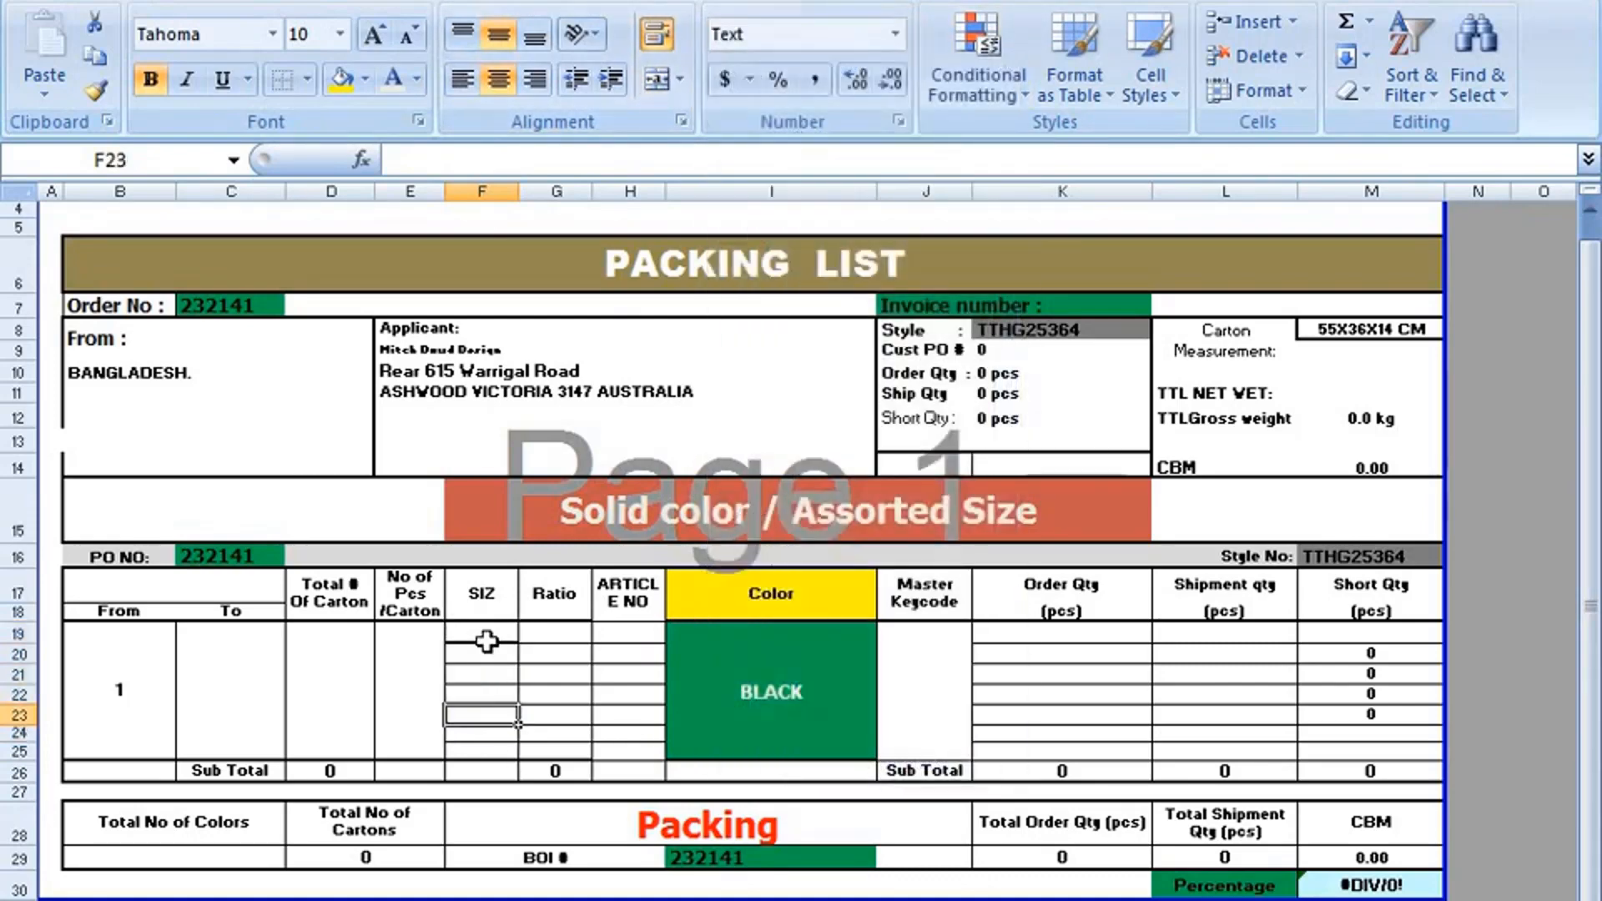
Enter the sizes XS, S, M, L and XL down the SIZ column in F19:F23.
click(492, 635)
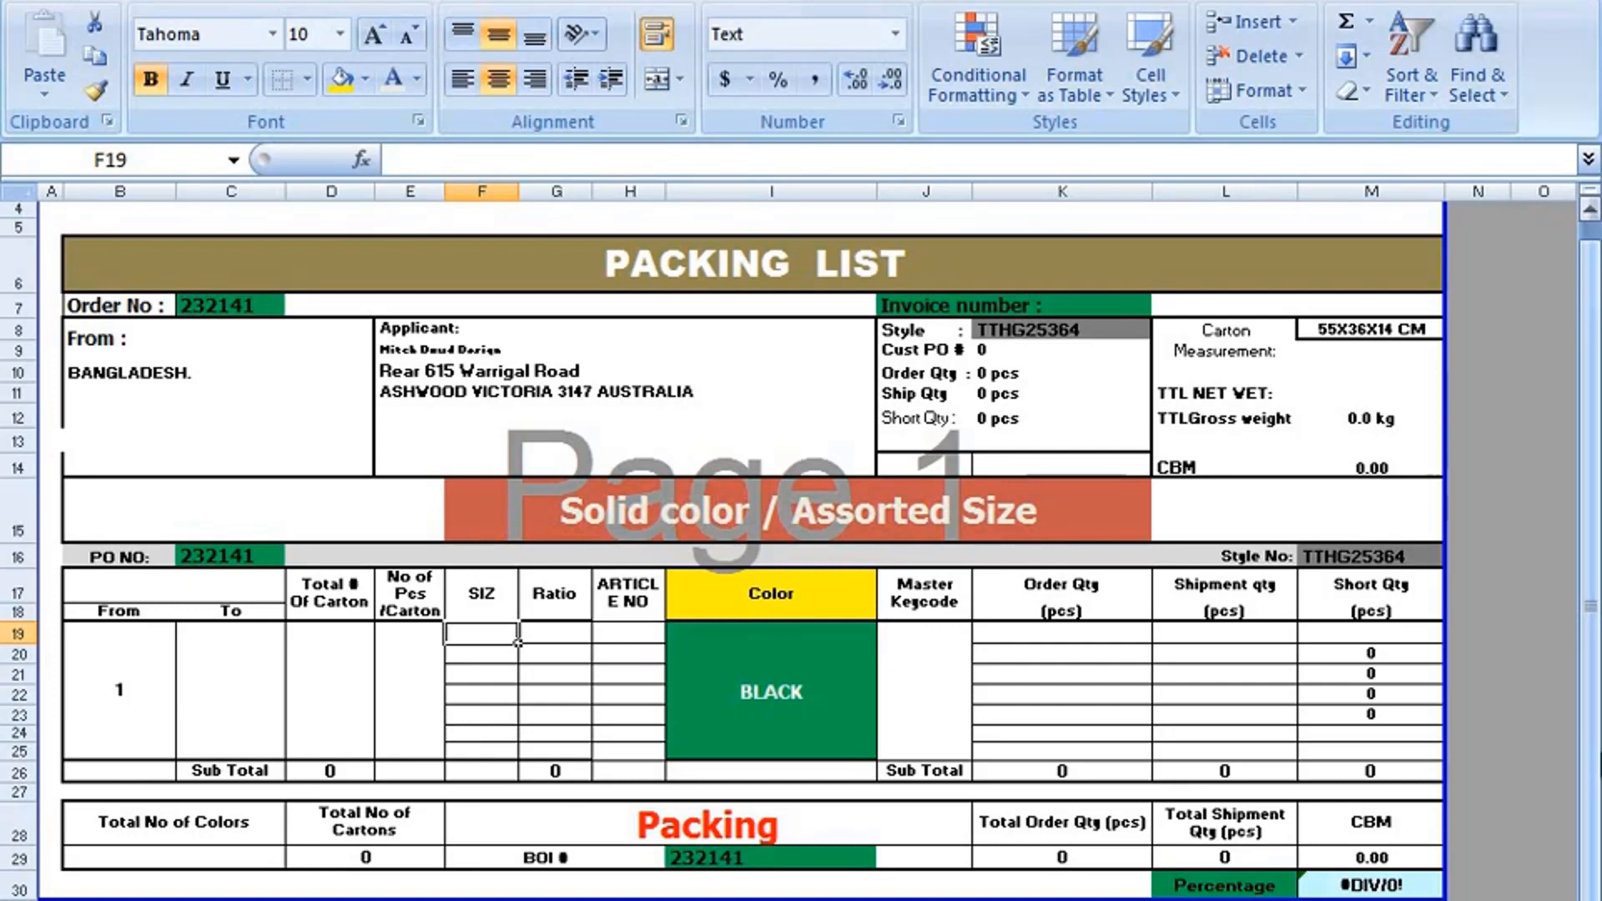
text(XS)
key(Return)
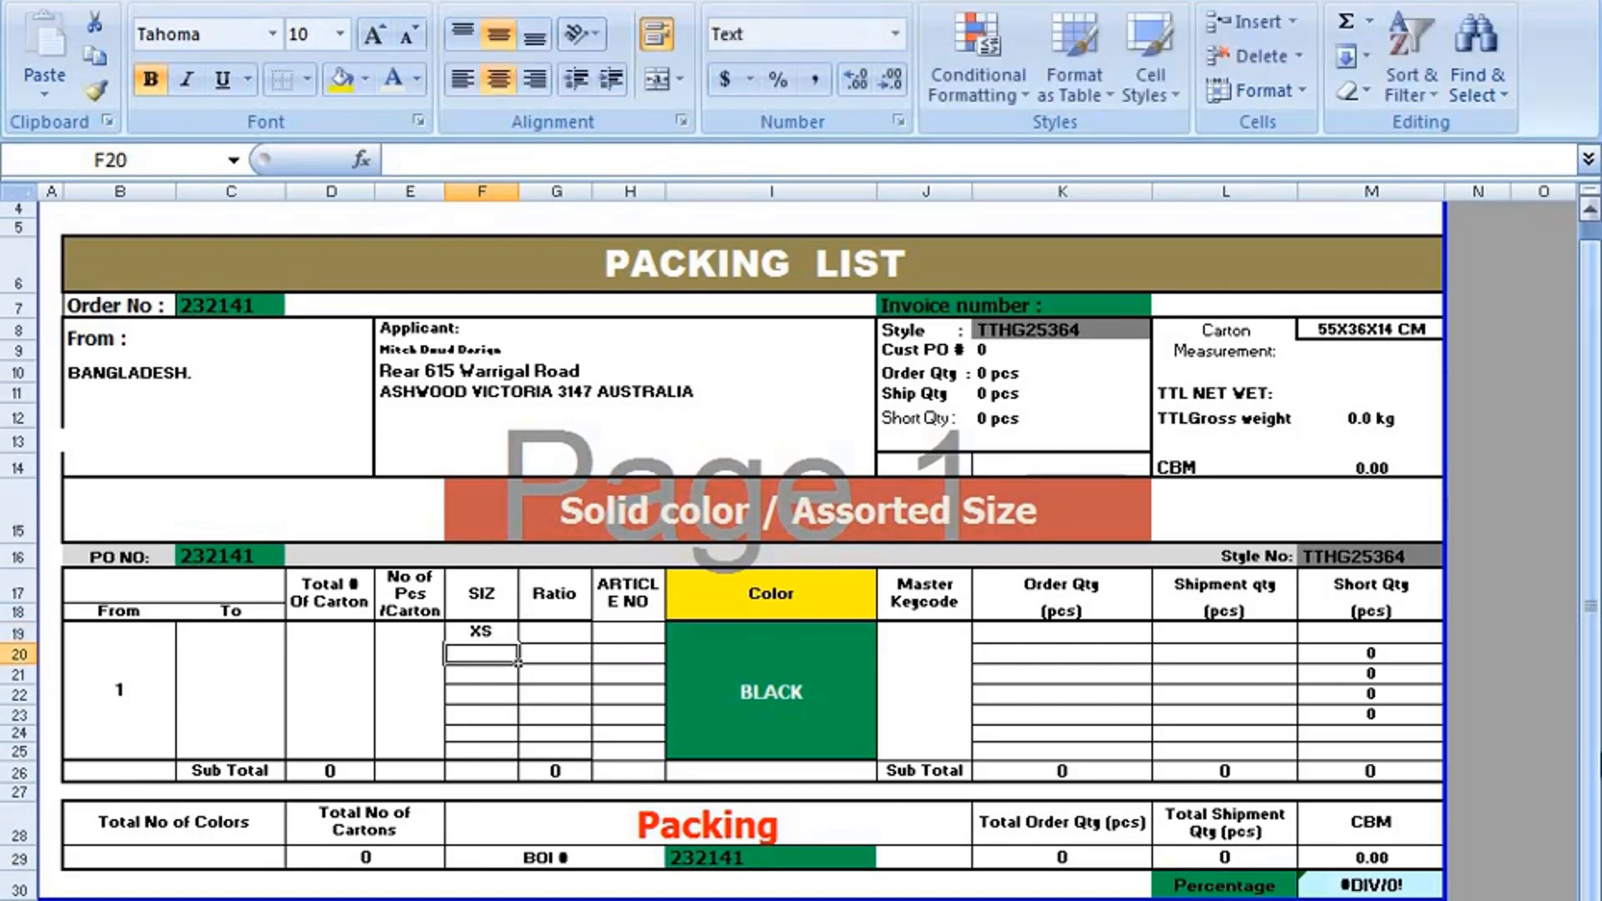
text(S)
key(Return)
text(M)
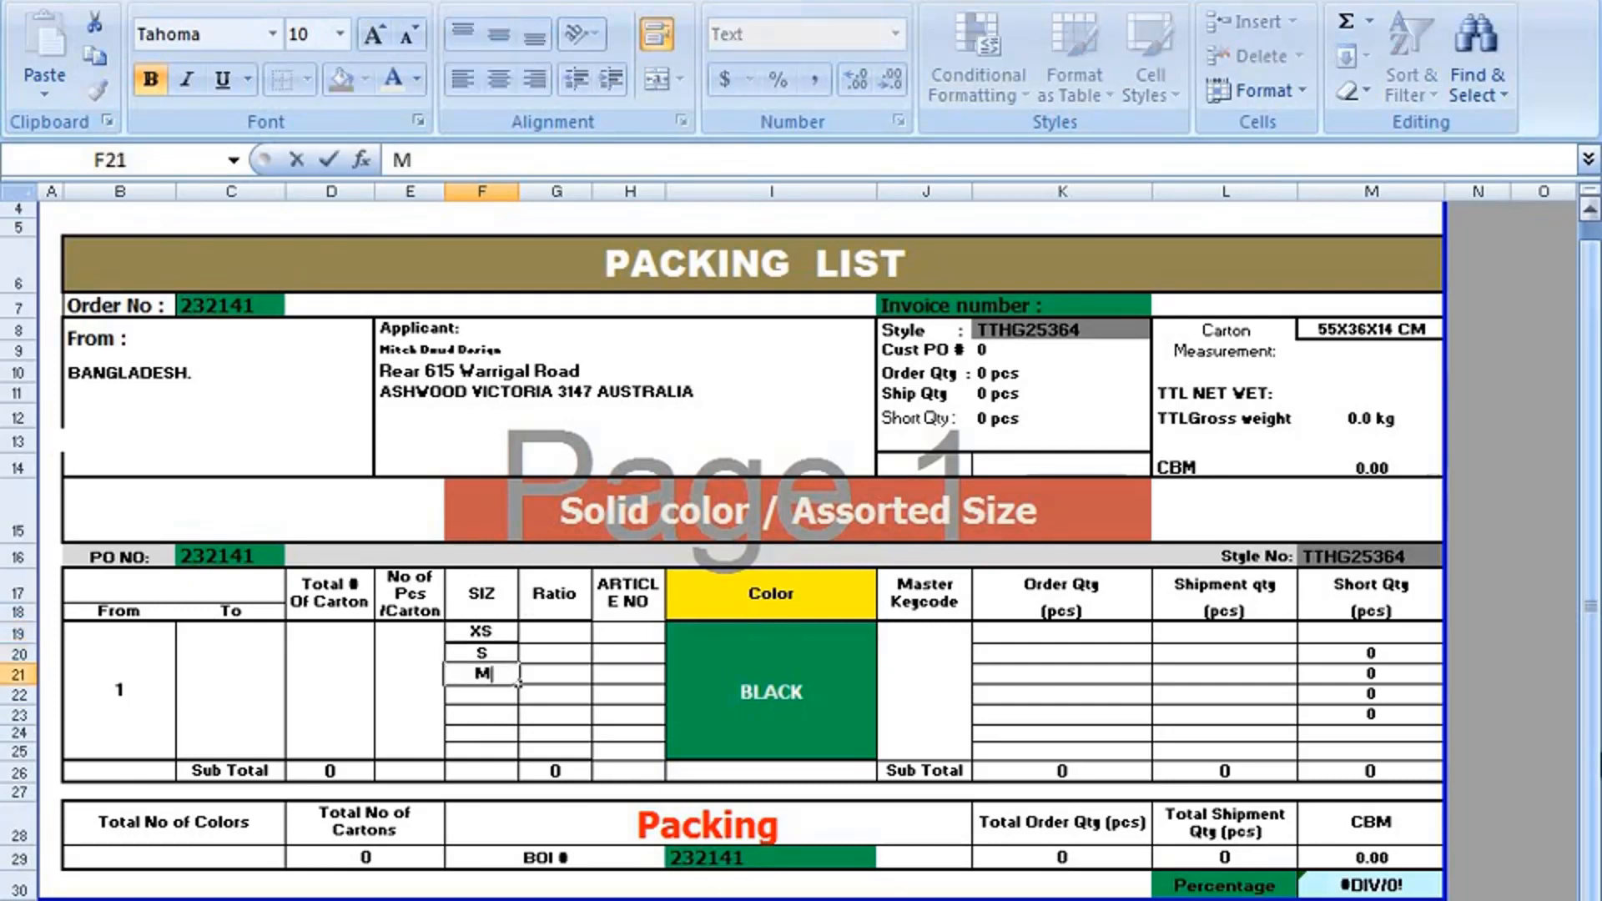
key(Return)
text(L)
key(Return)
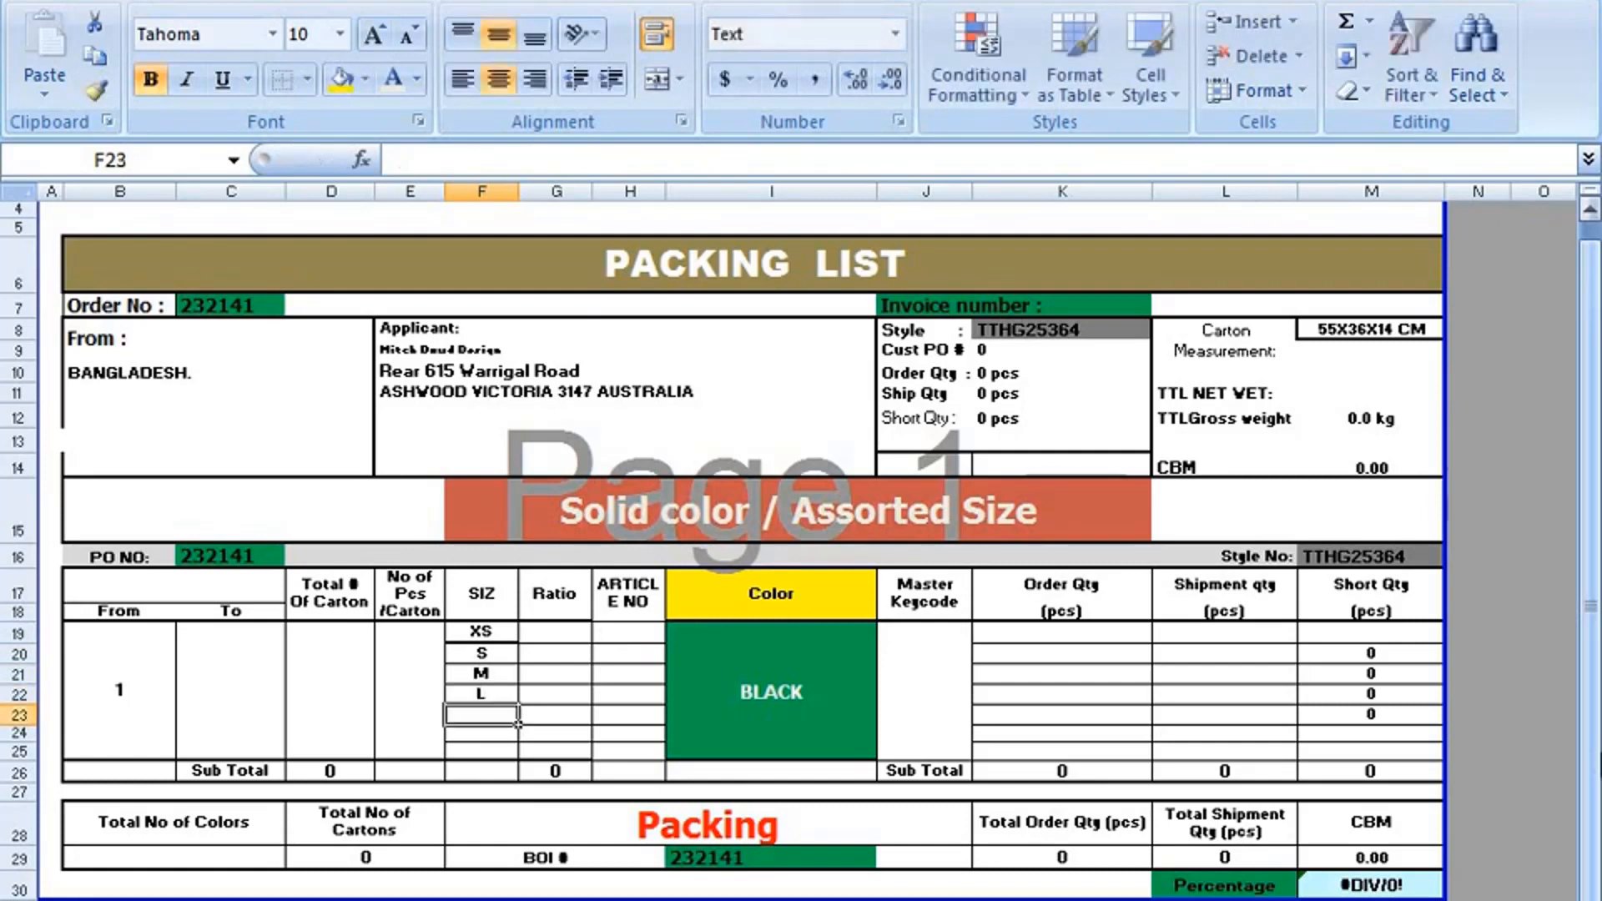
text(S)
key(BackSpace)
text(XL)
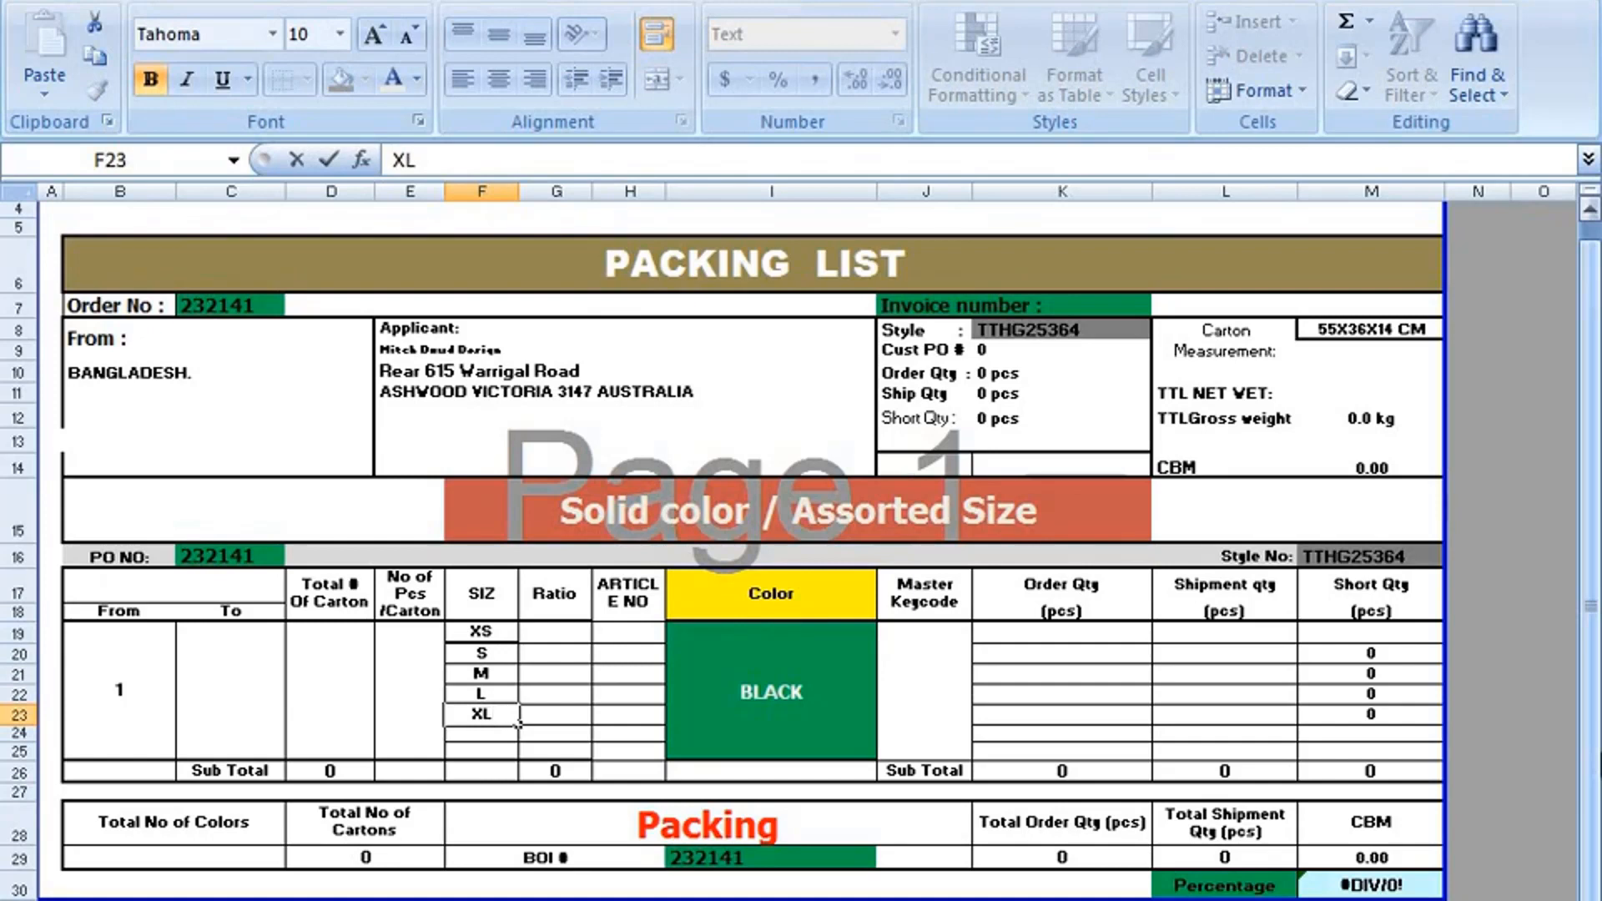
Enter the size ratios 1, 3, 5, 5 and 3 down the Ratio column in G19:G23.
click(538, 632)
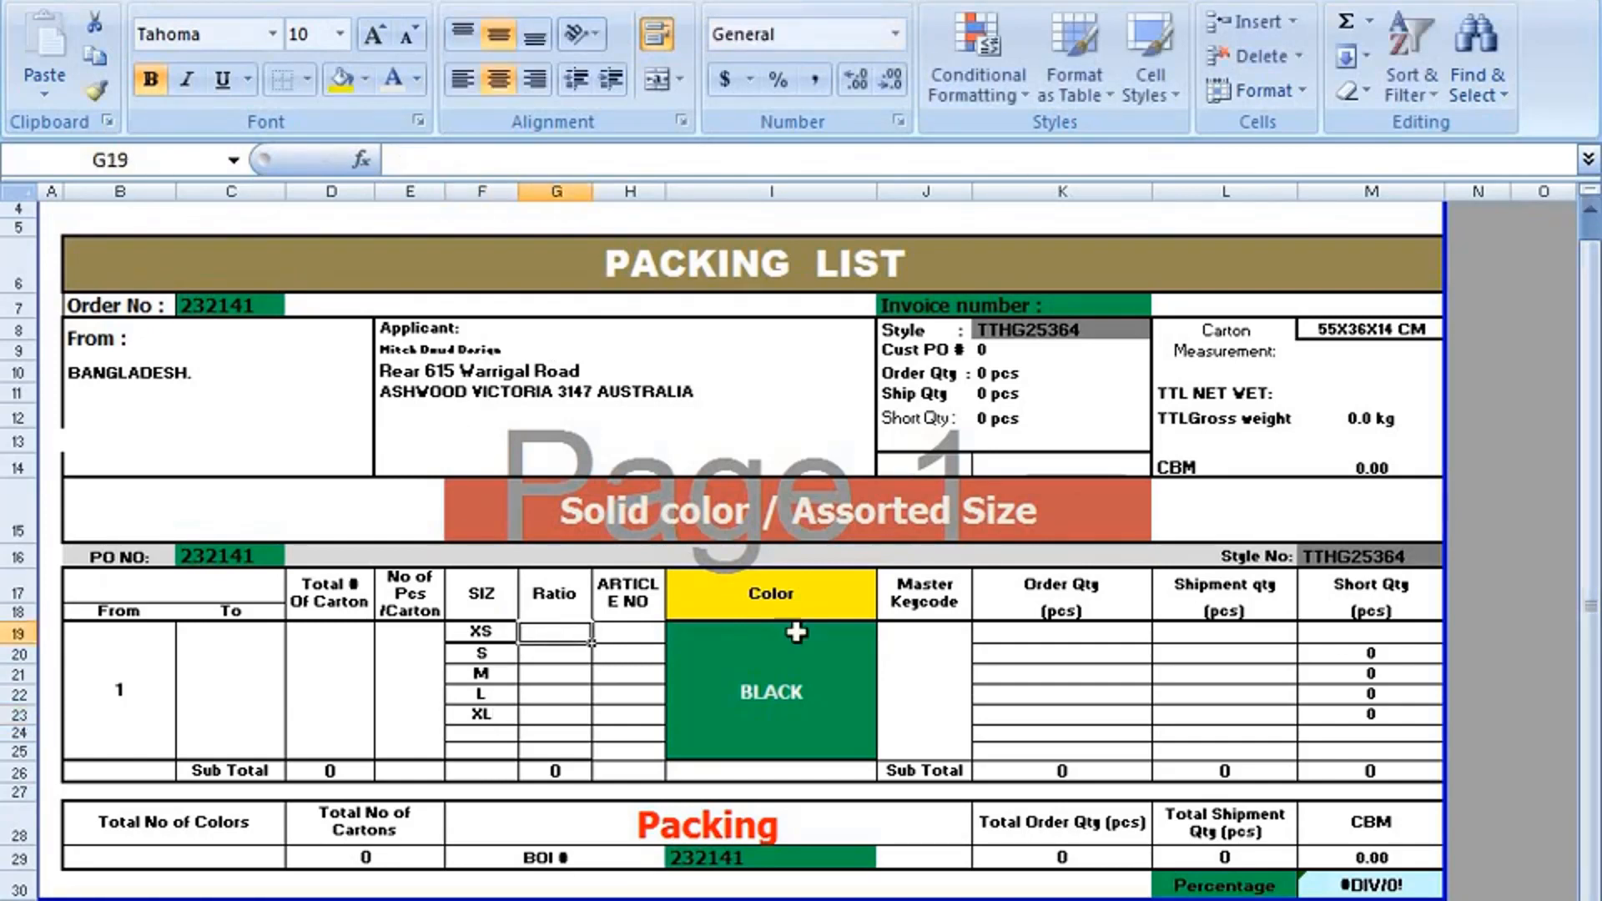
text(1)
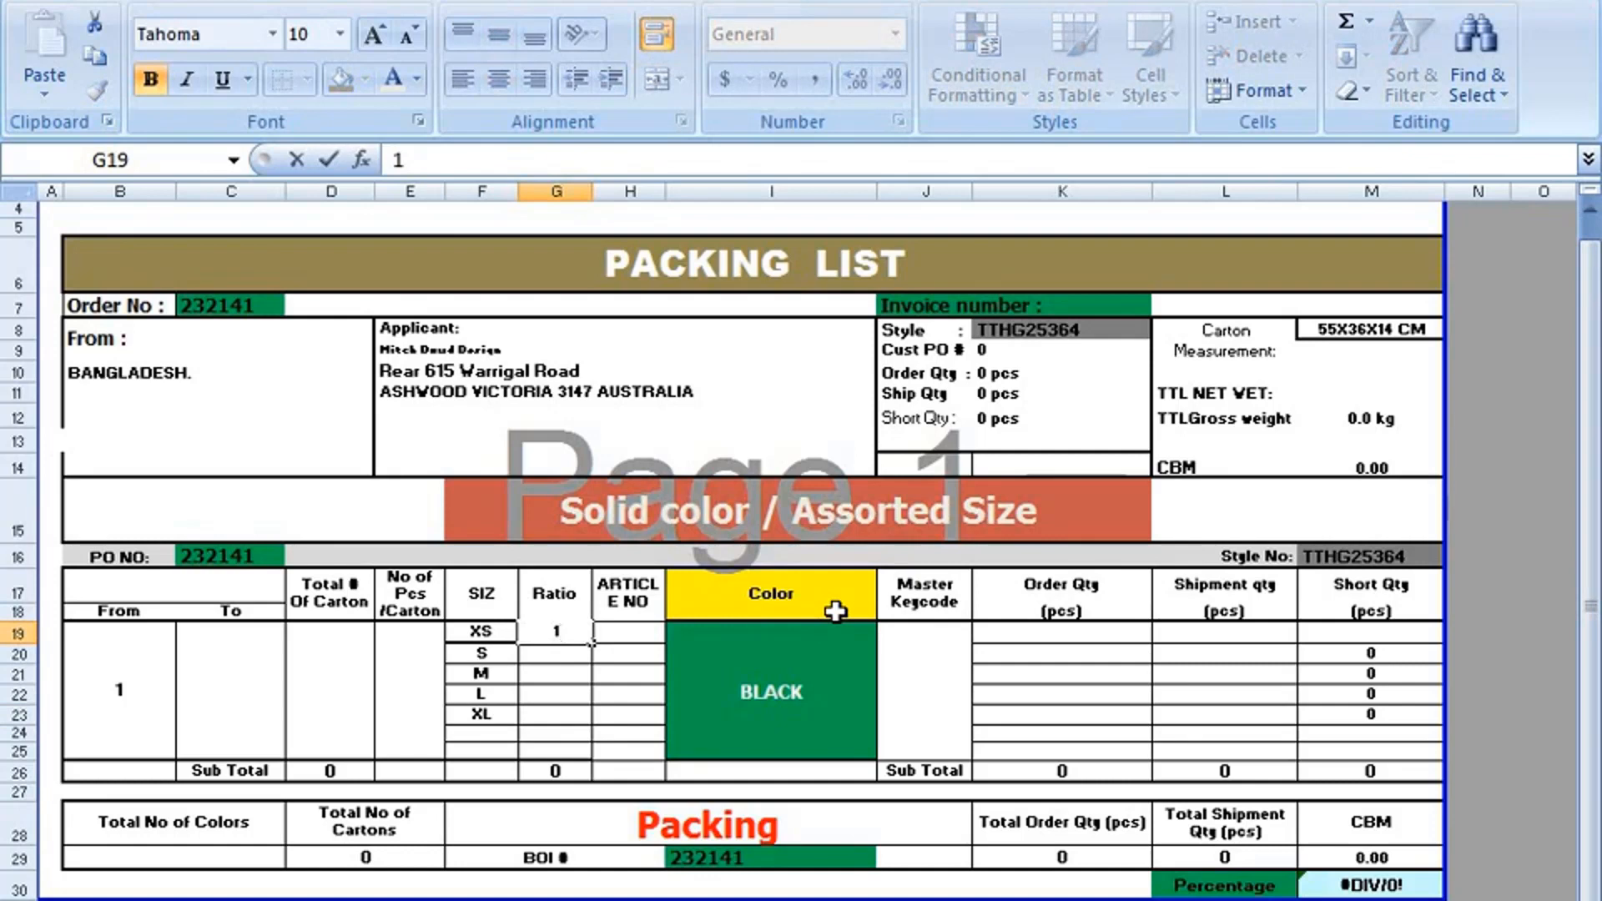
key(Return)
text(3)
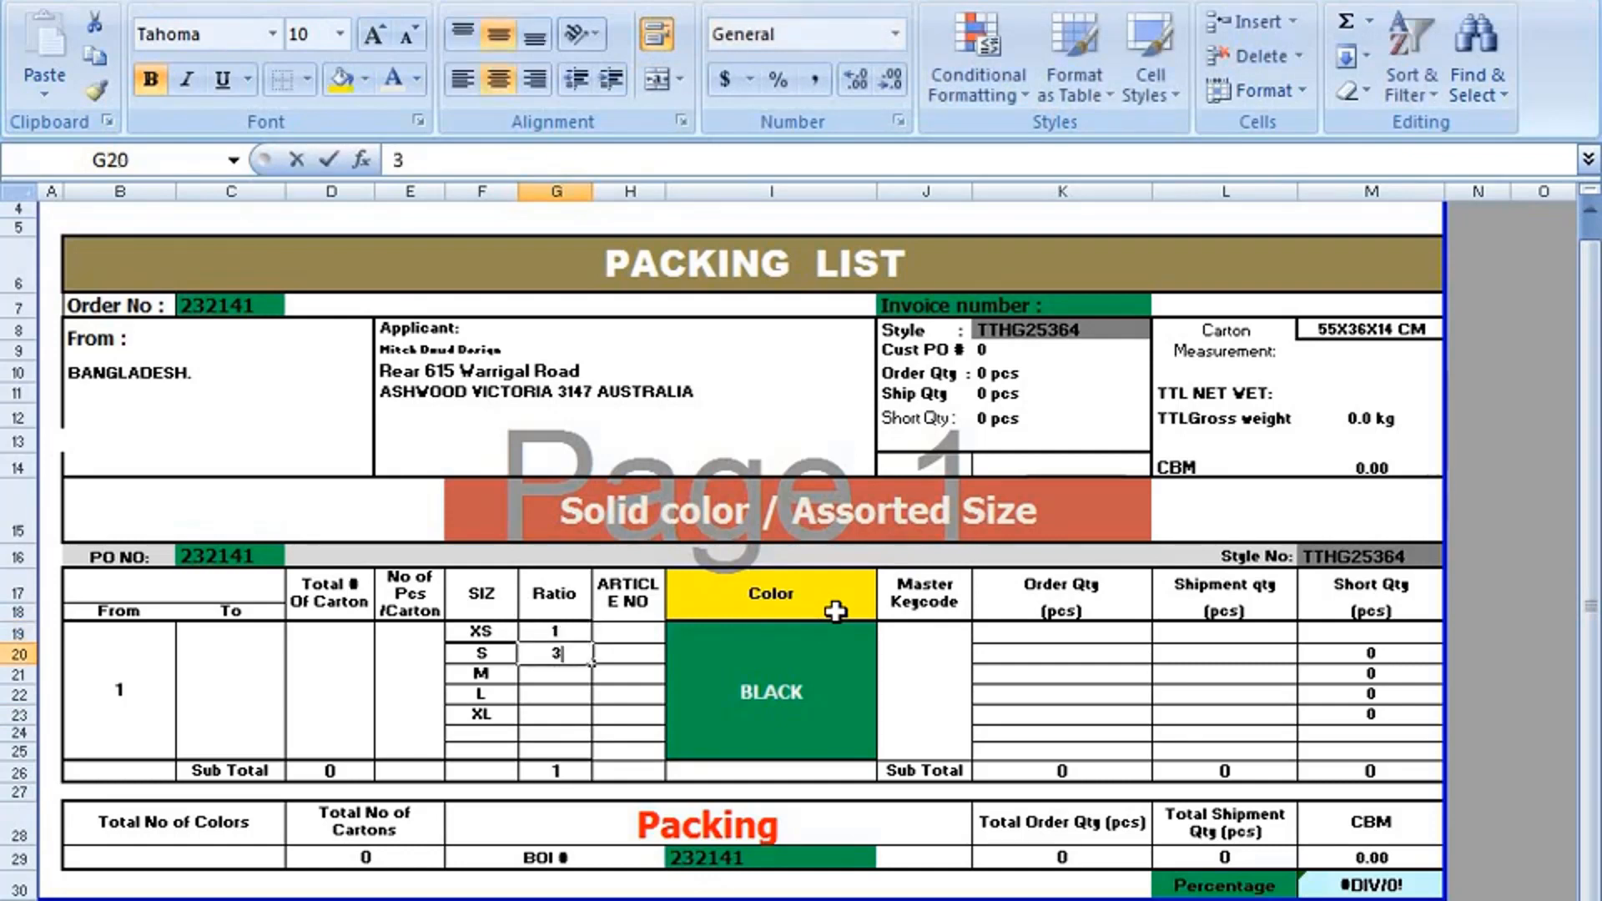
key(Return)
text(55)
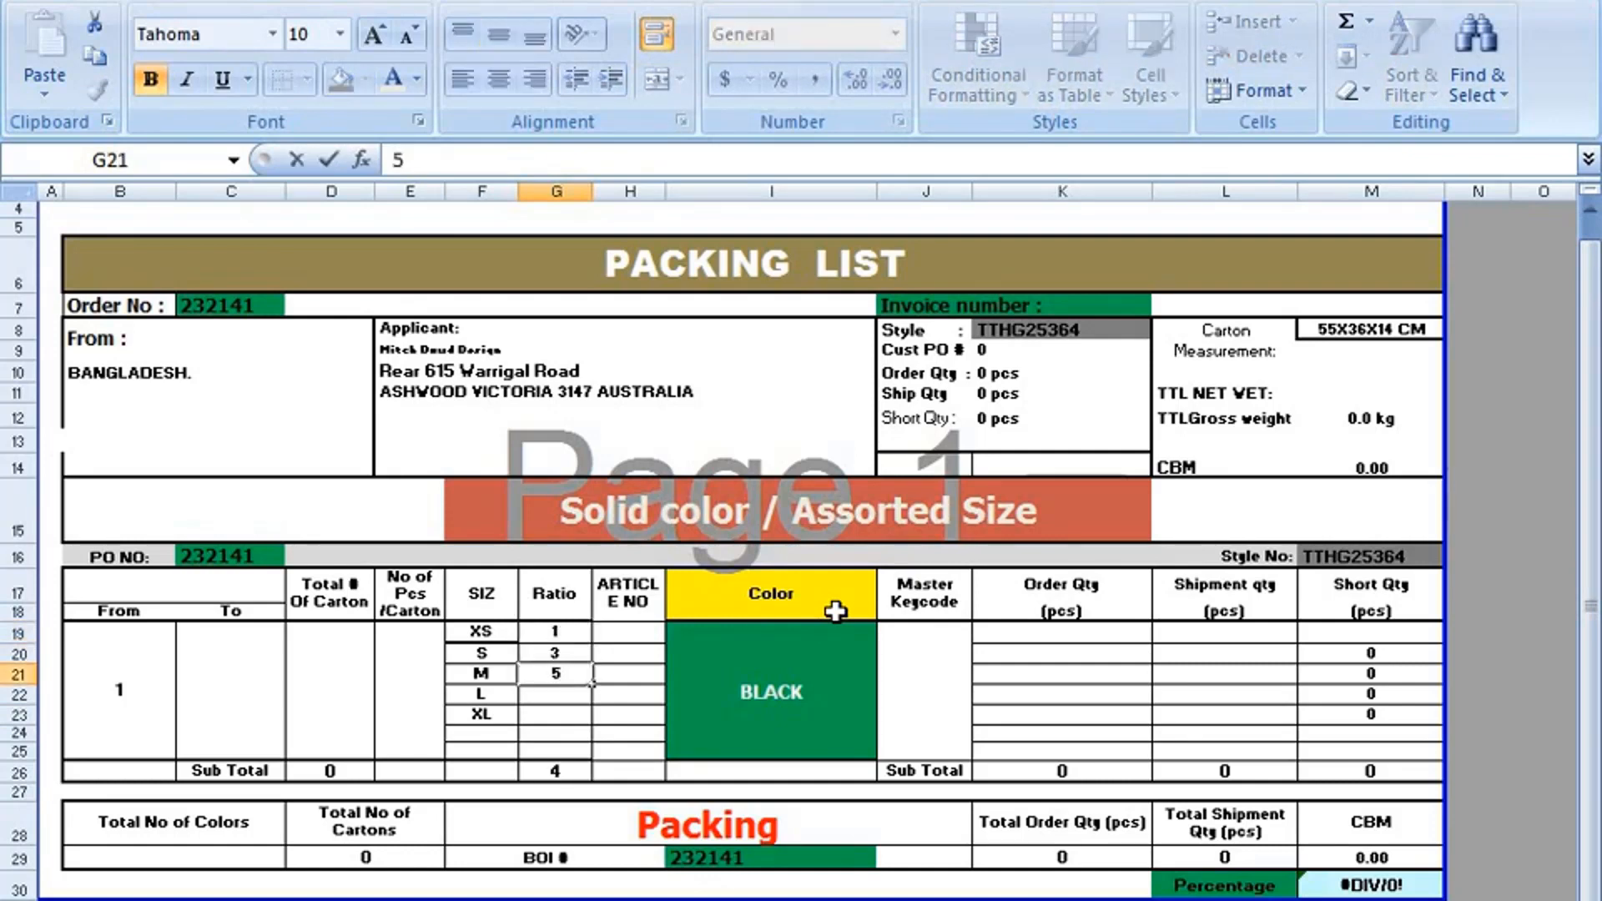
key(Return)
text(5)
key(Return)
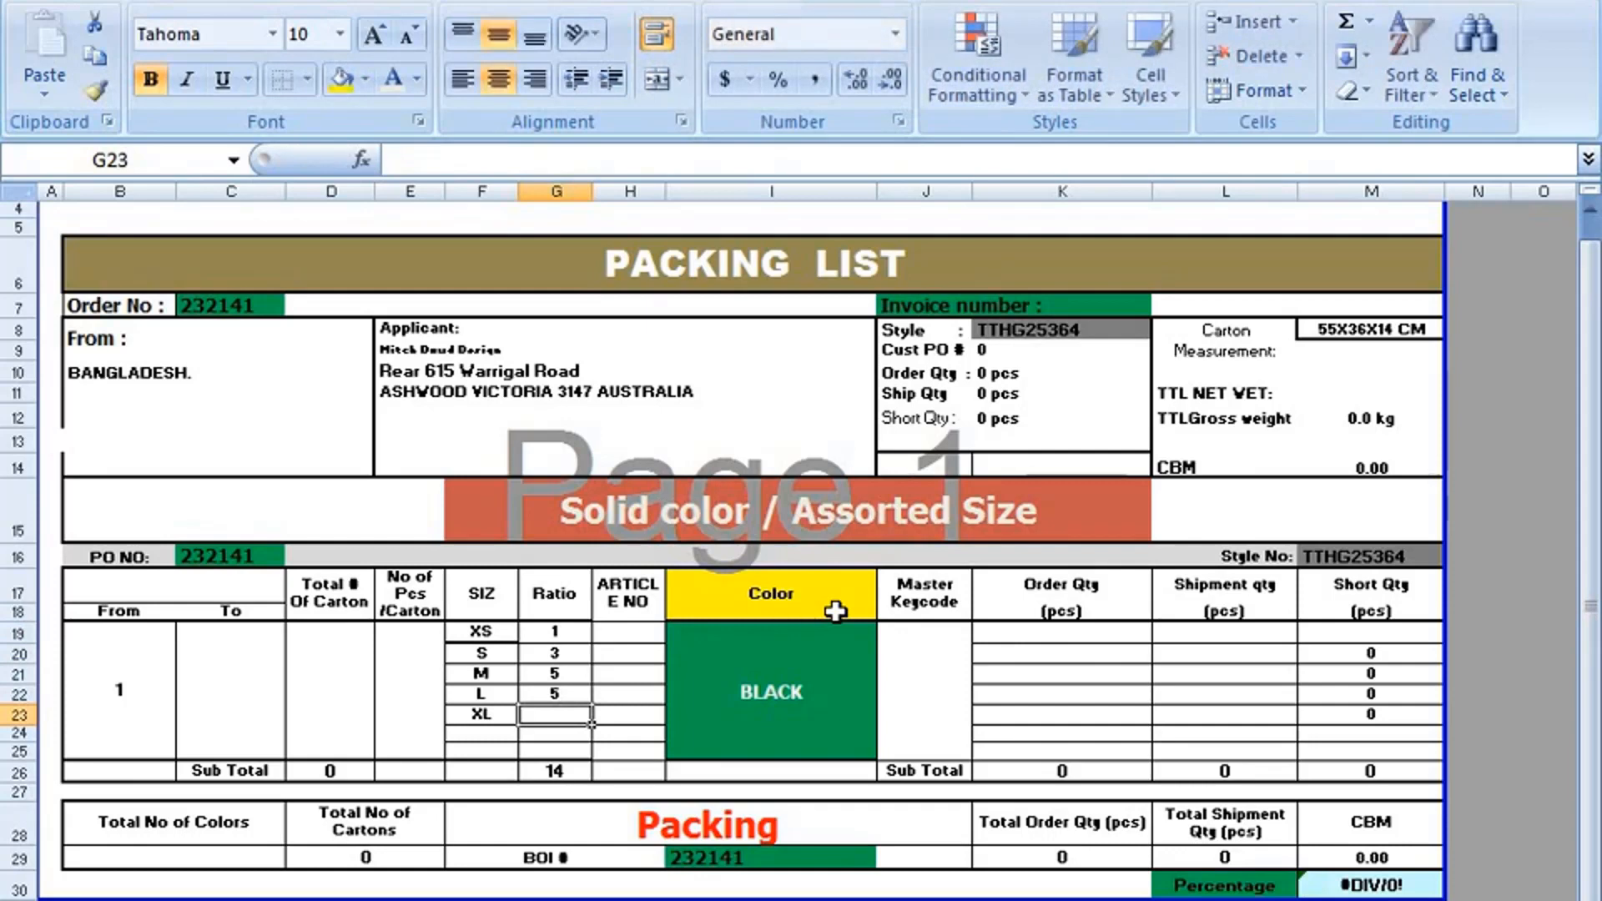
text(3)
Examine the ARTICLE NO cells, the Color entry and the Master Keycode column of the size table.
click(626, 634)
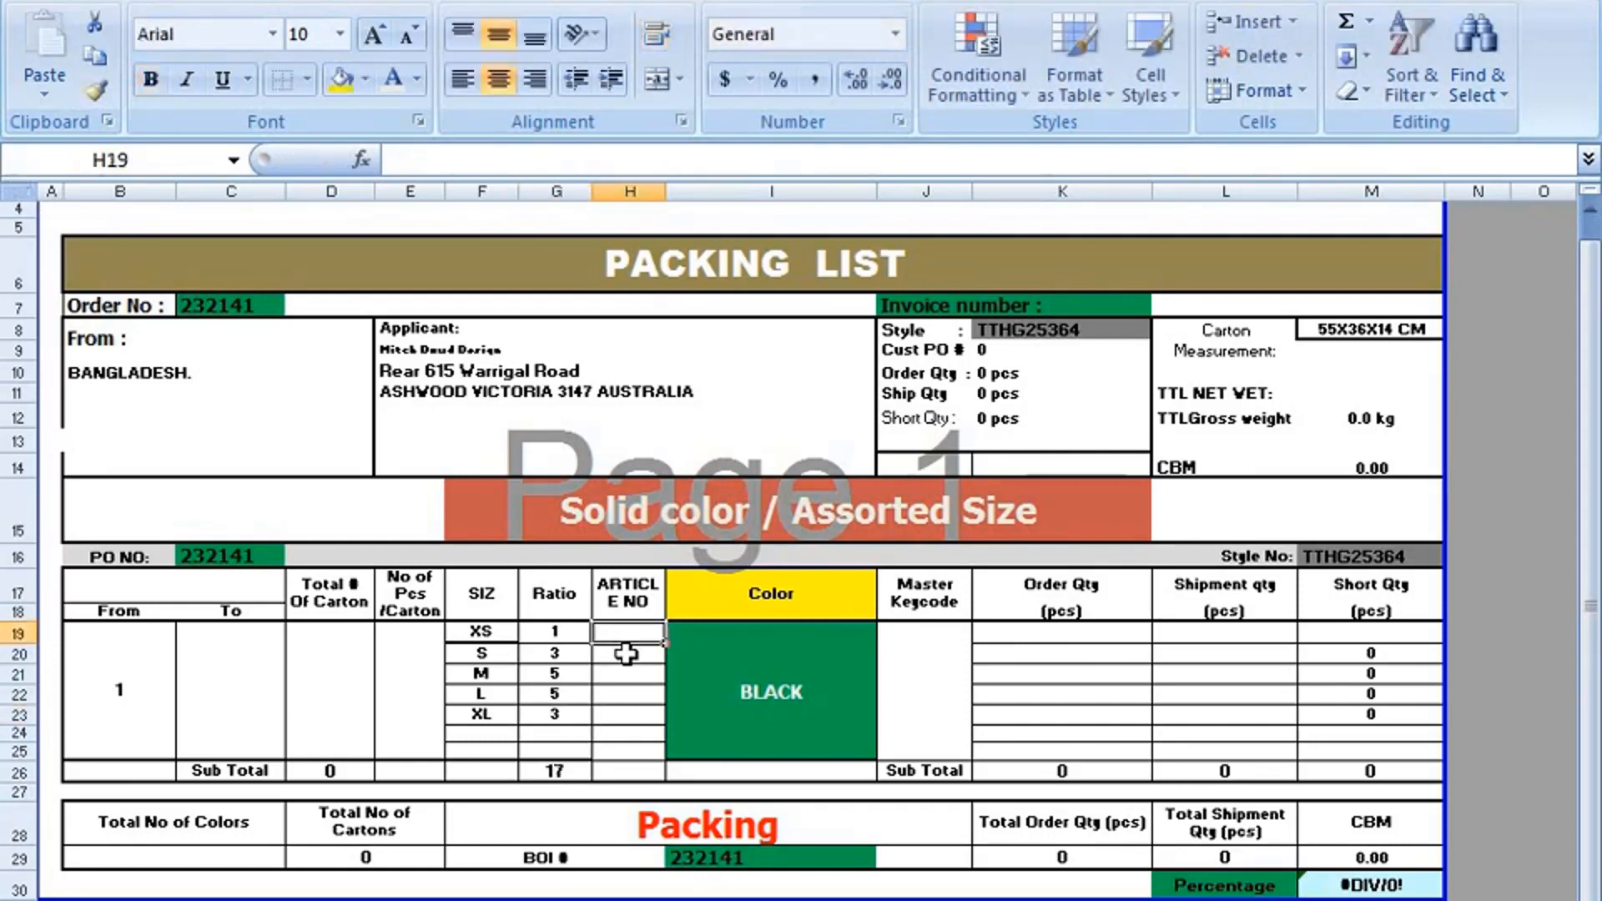
click(626, 654)
click(633, 694)
click(632, 715)
click(632, 636)
click(816, 654)
click(930, 664)
click(925, 589)
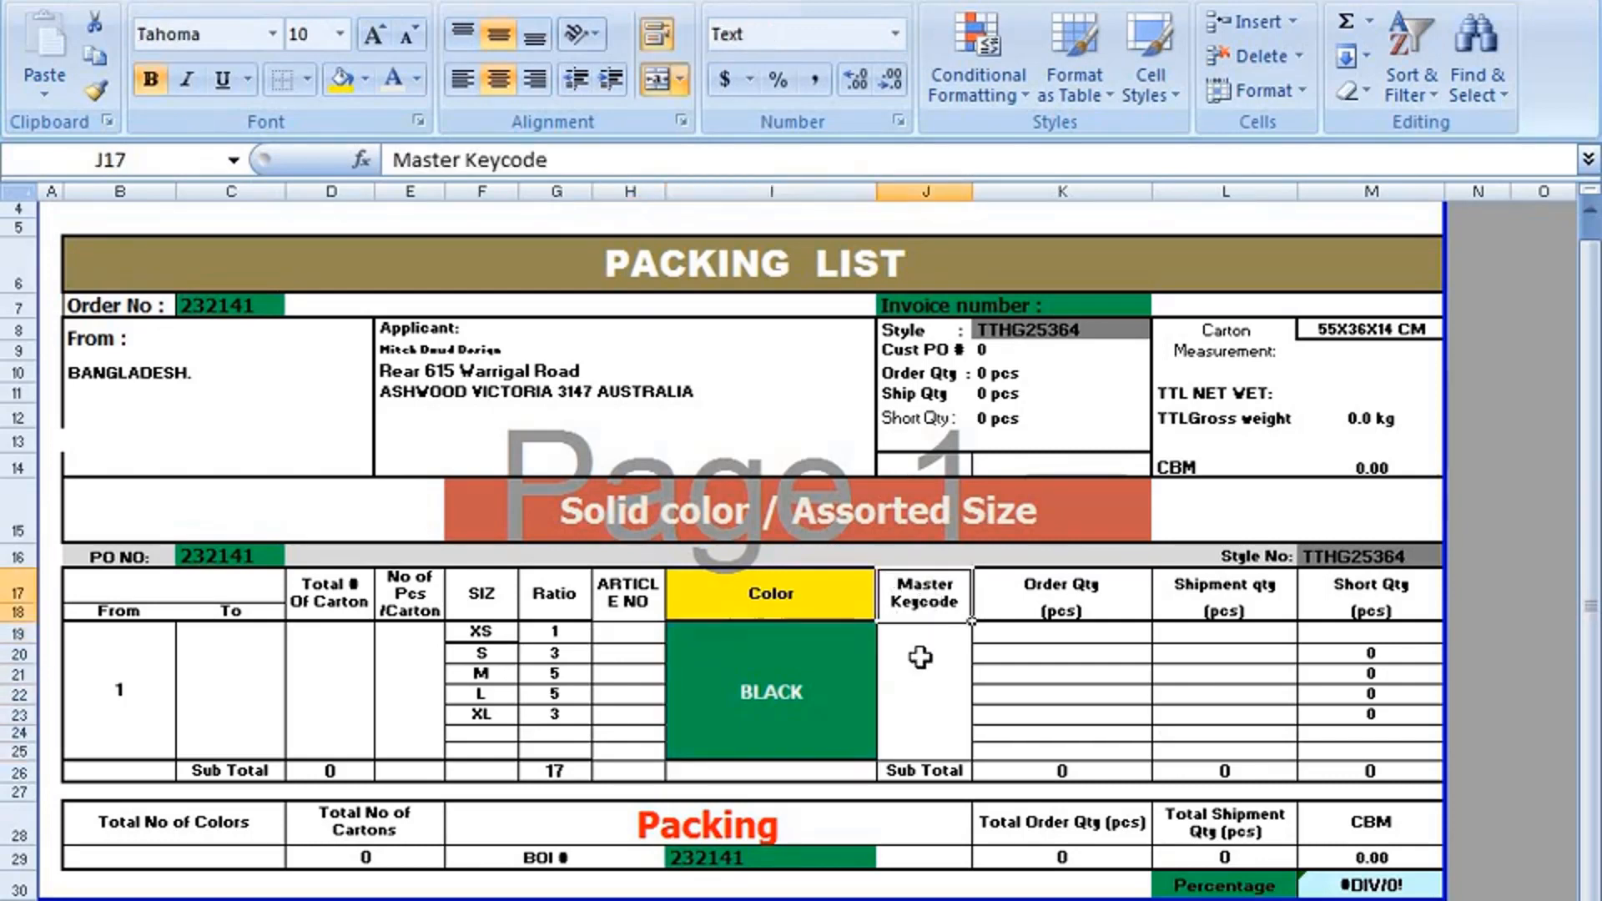
click(921, 658)
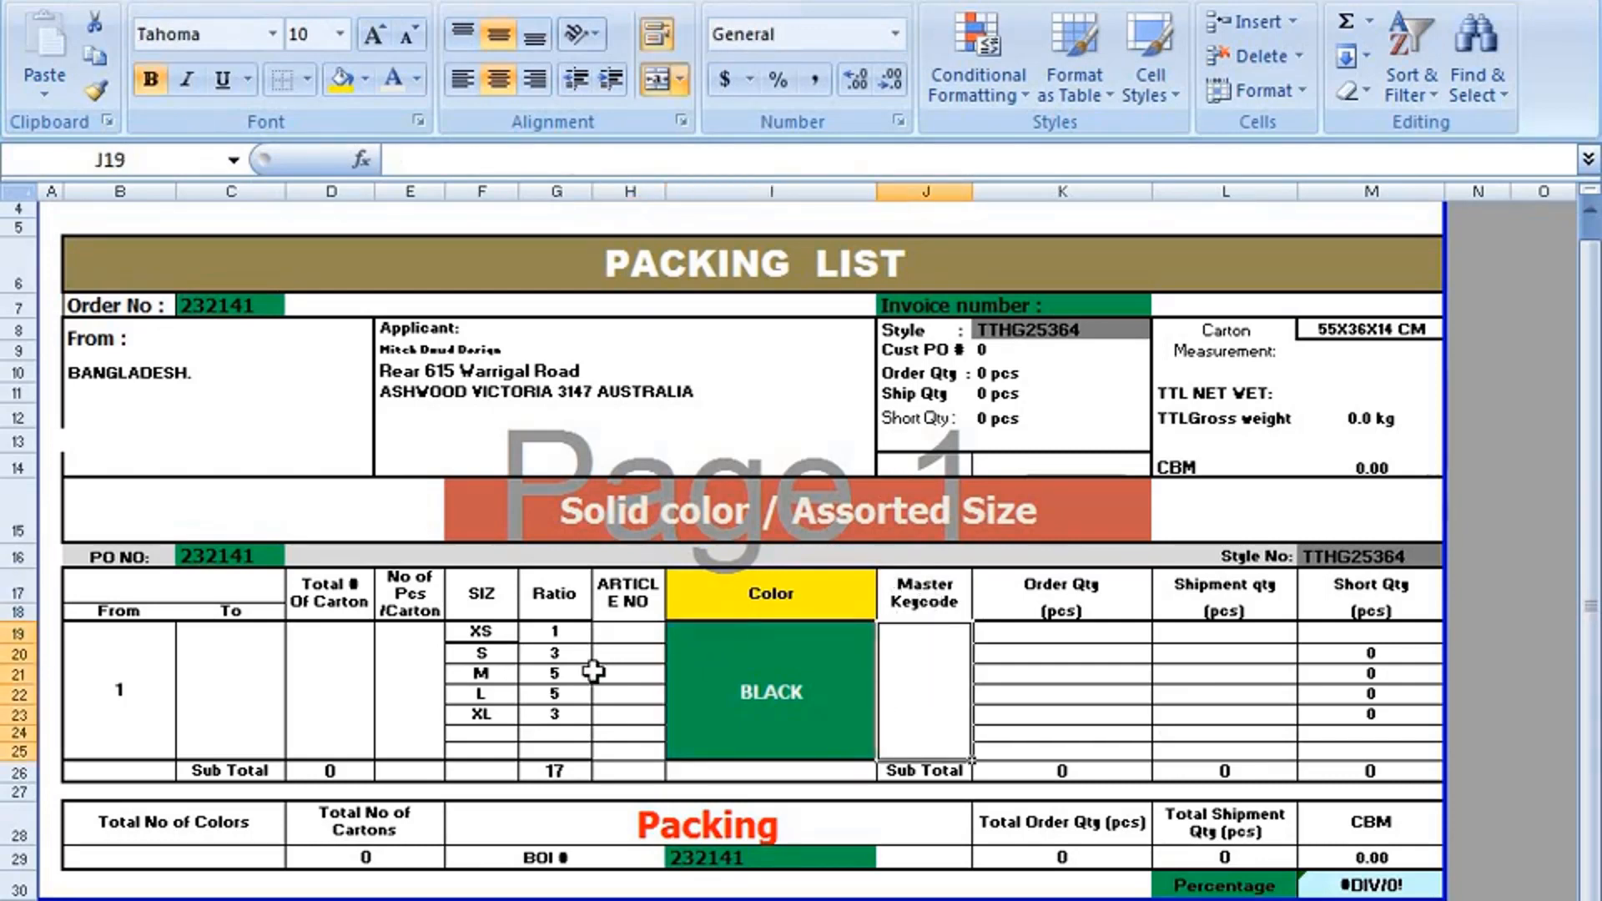
text(2365421)
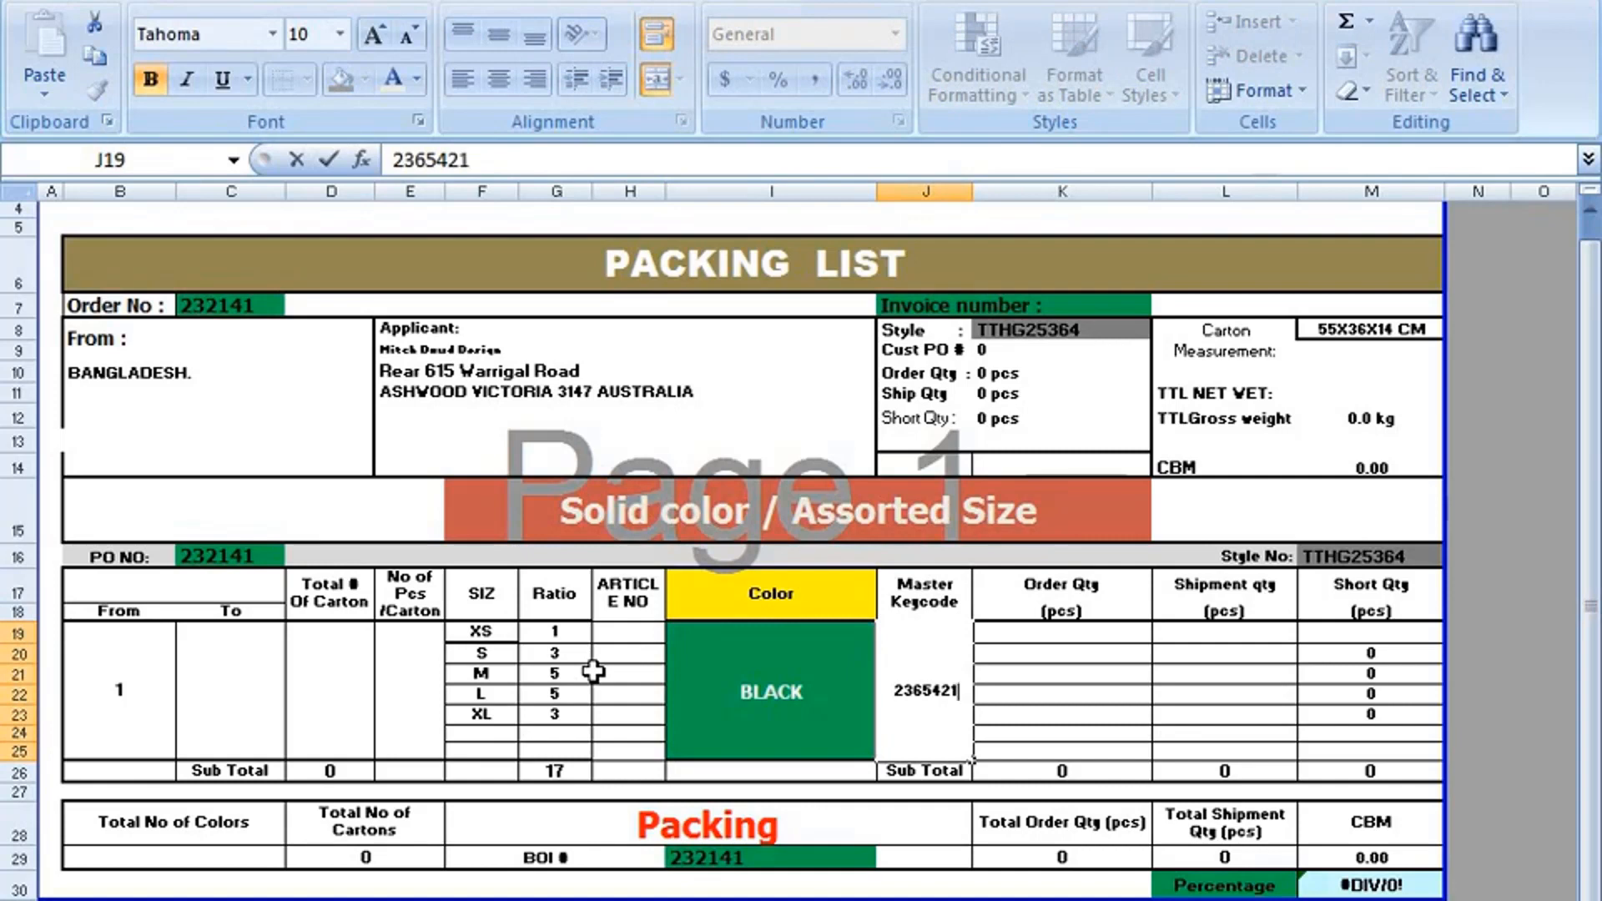
text(,123455)
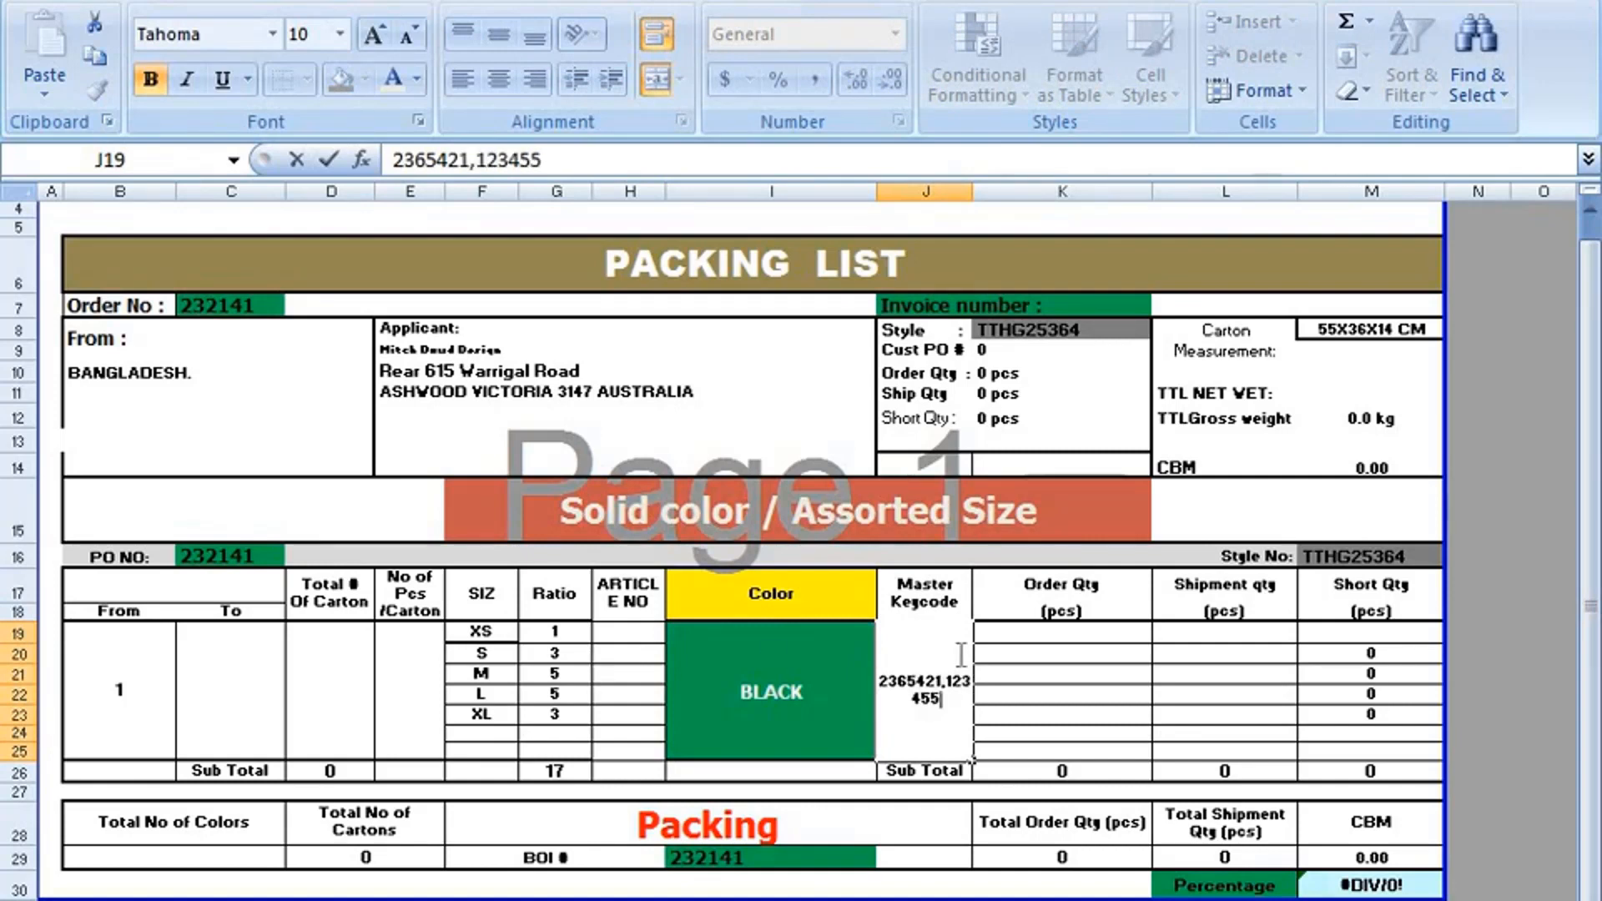
text(5,145847,4)
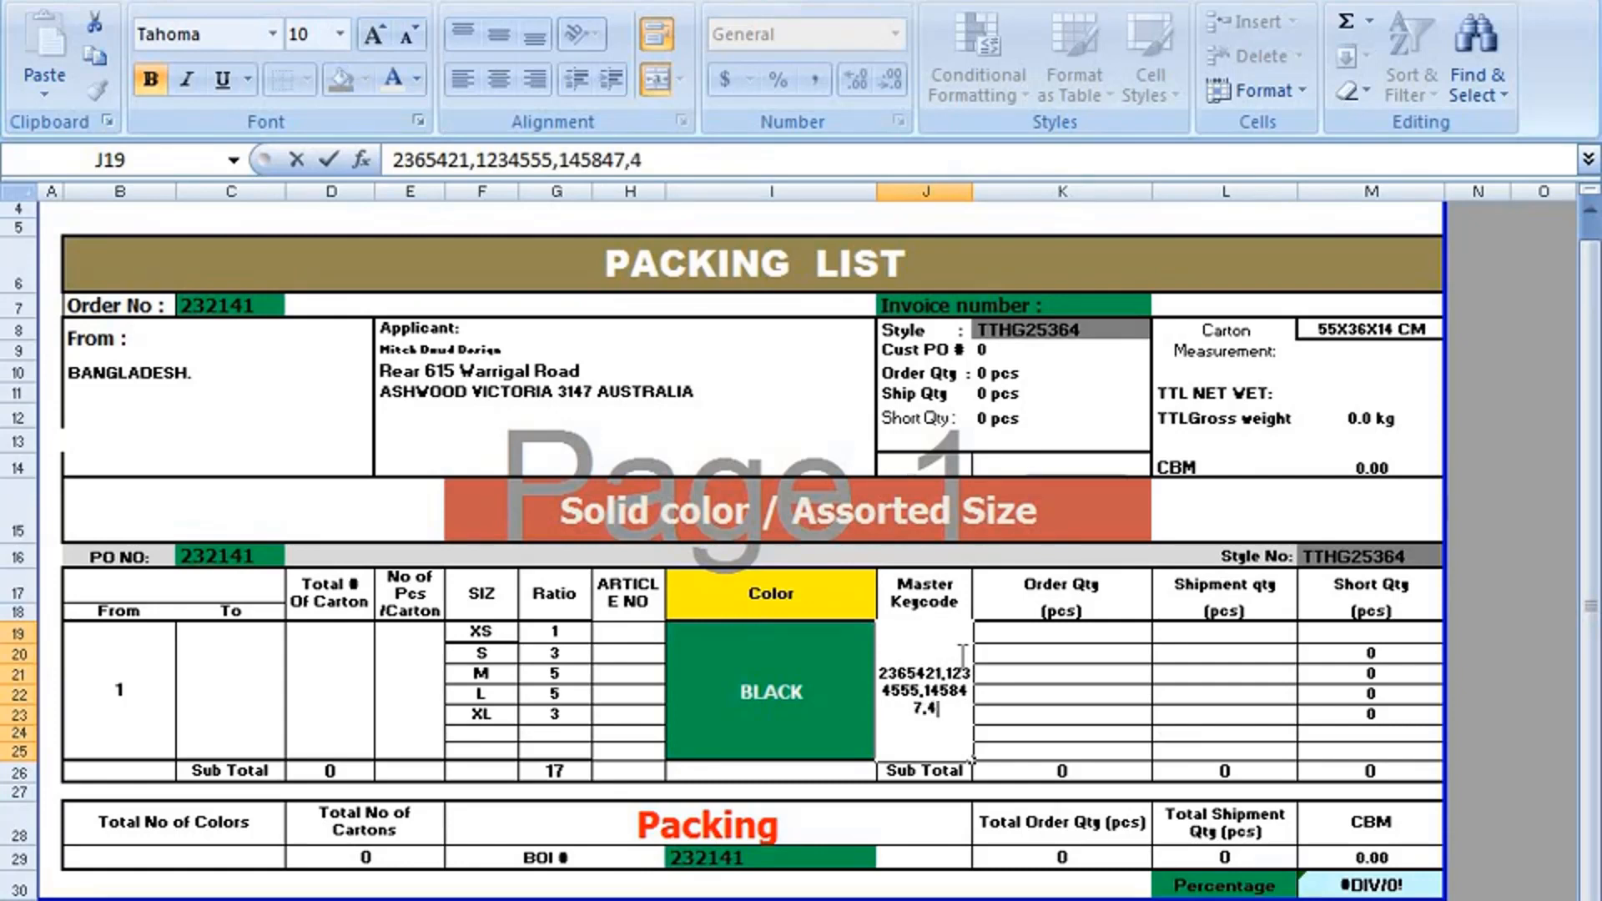
text(45421,)
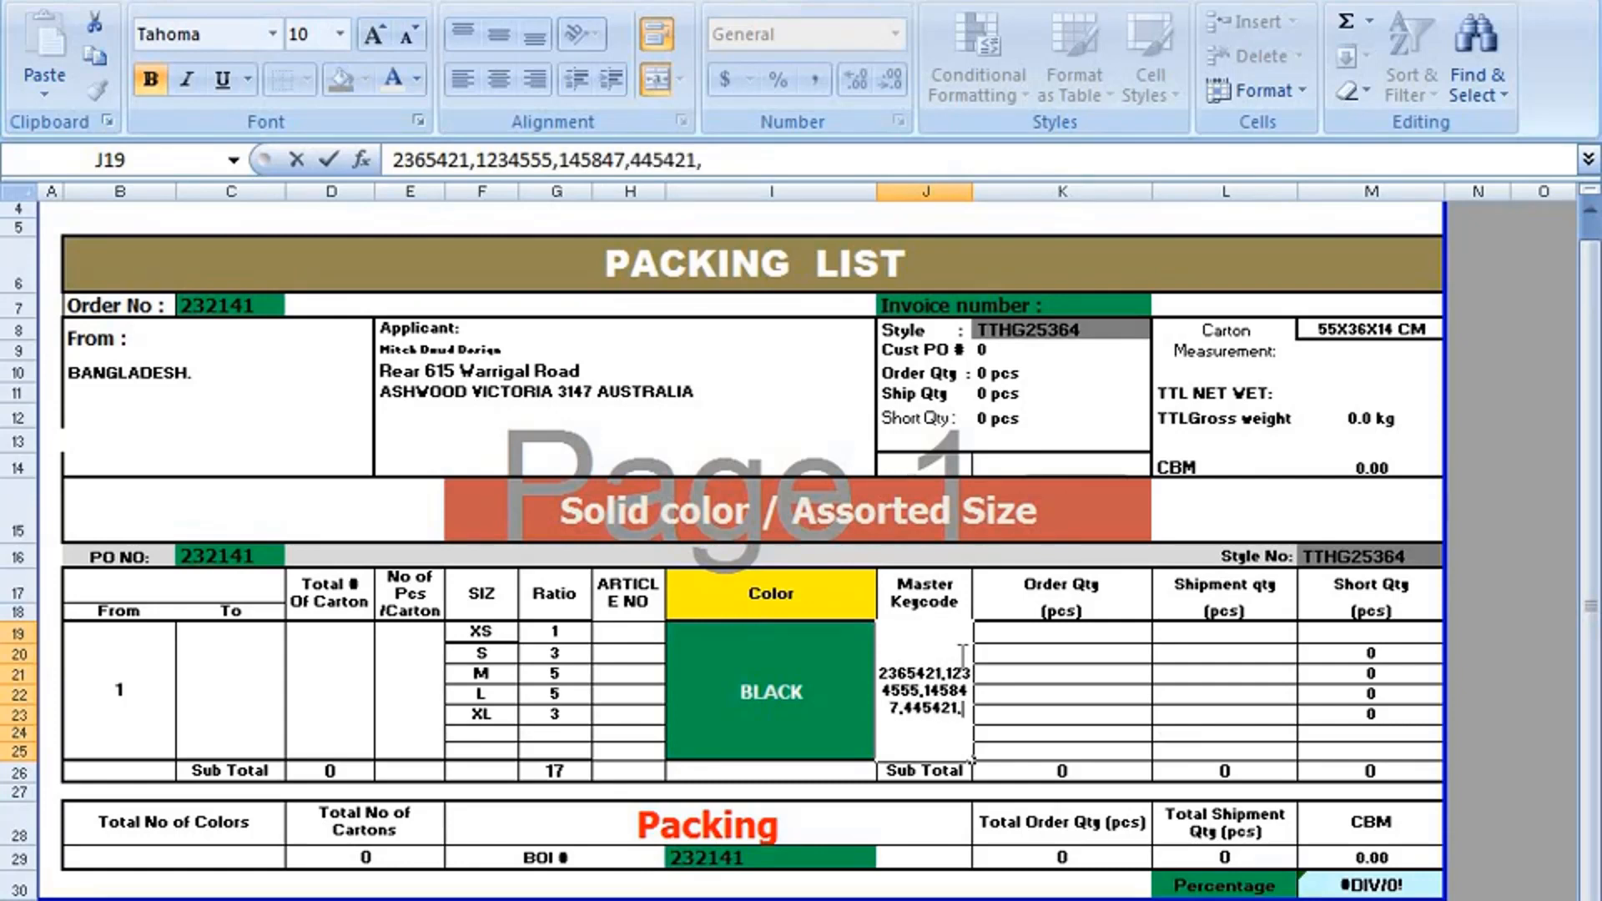
click(1005, 732)
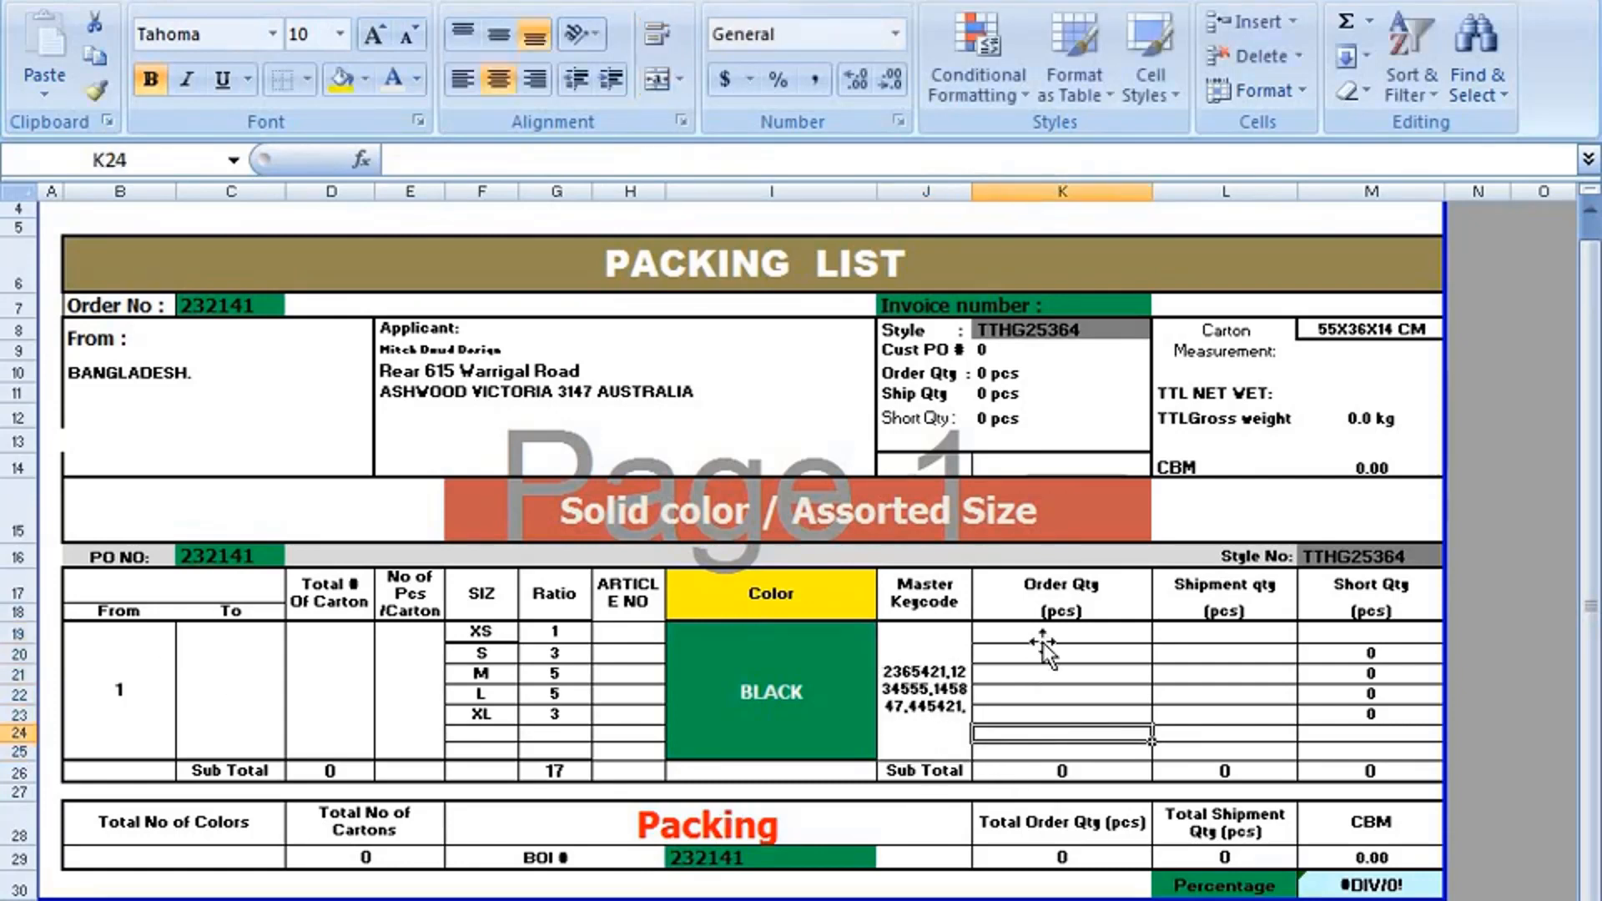
Examine the Order Qty column's size rows, its Sub Total cell and its two header cells.
click(1047, 636)
click(1047, 673)
click(1056, 714)
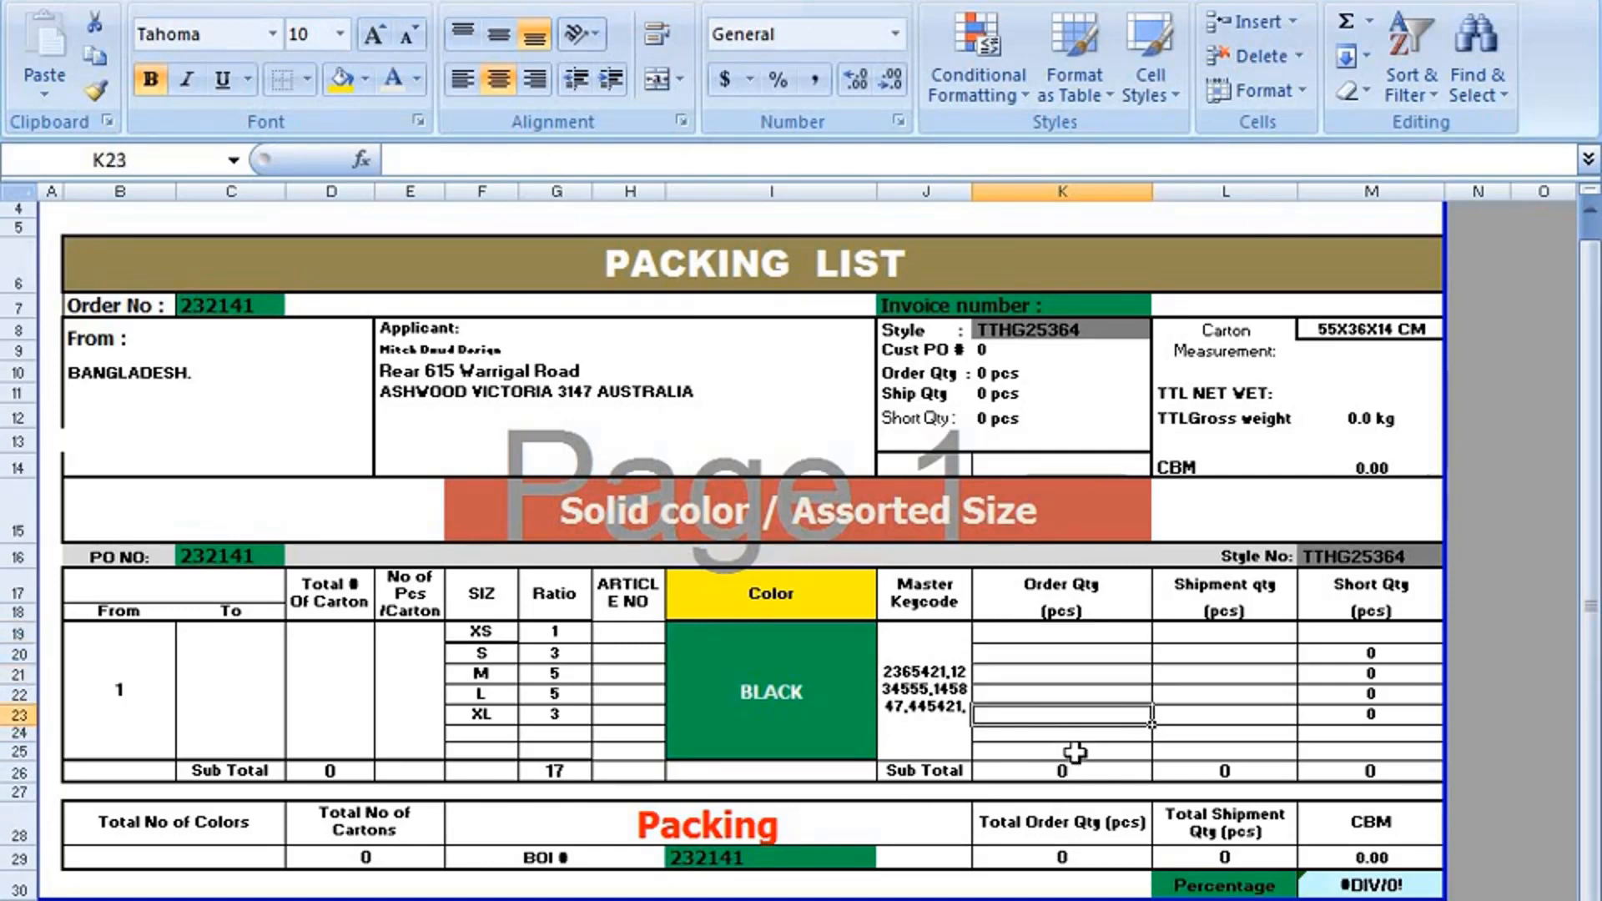
click(1072, 766)
click(1068, 694)
click(1064, 634)
drag(1064, 707, 1065, 751)
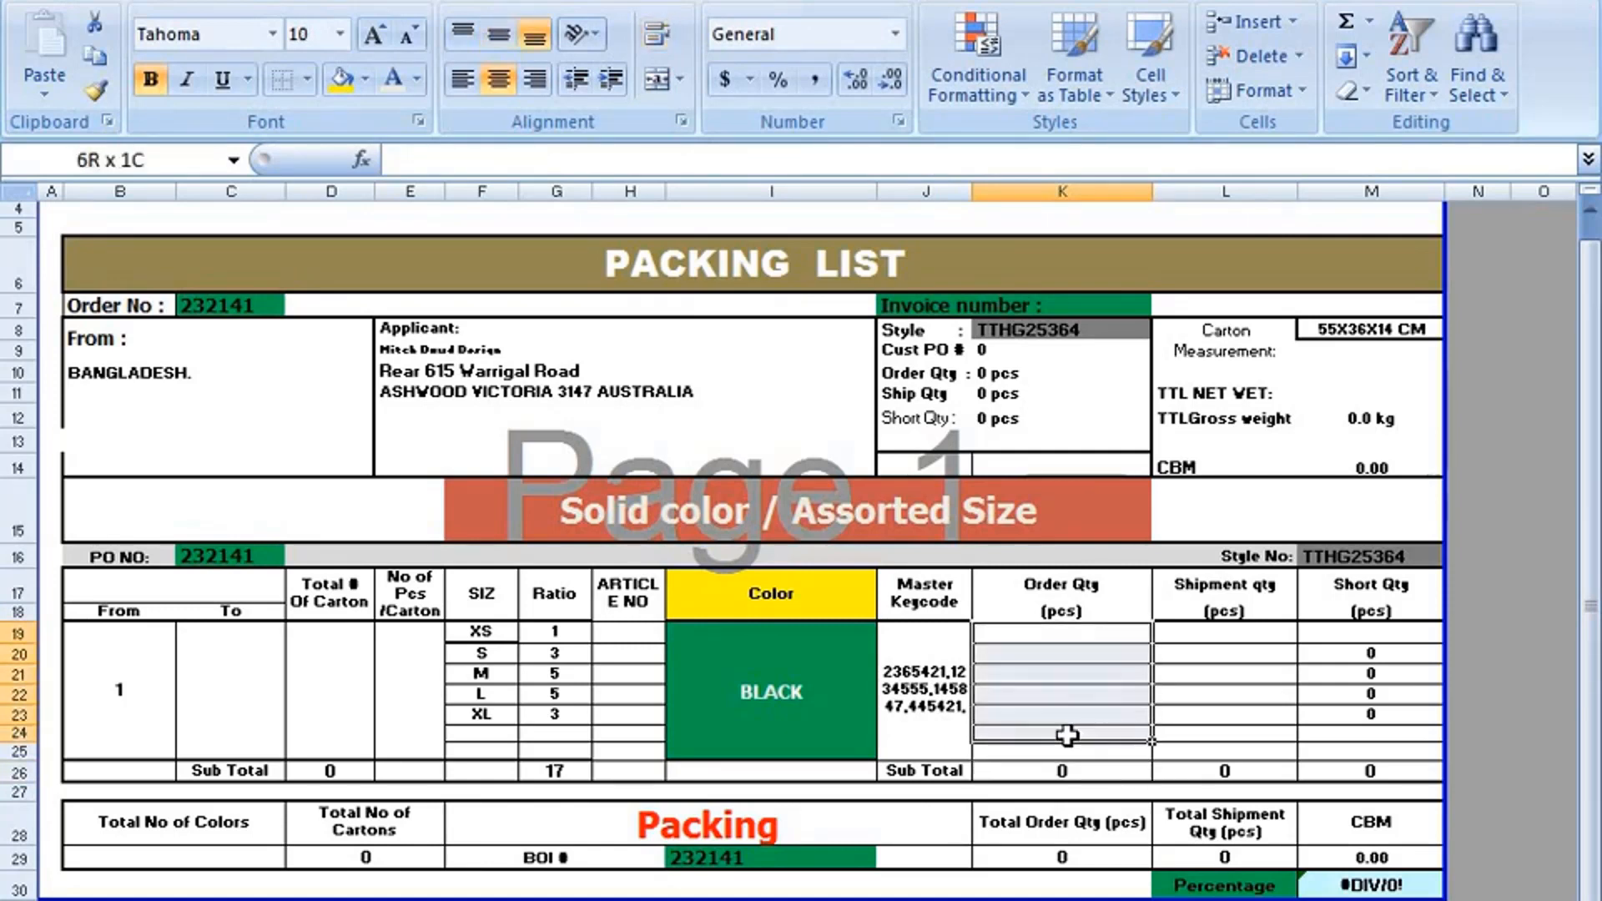
click(1068, 695)
click(1078, 594)
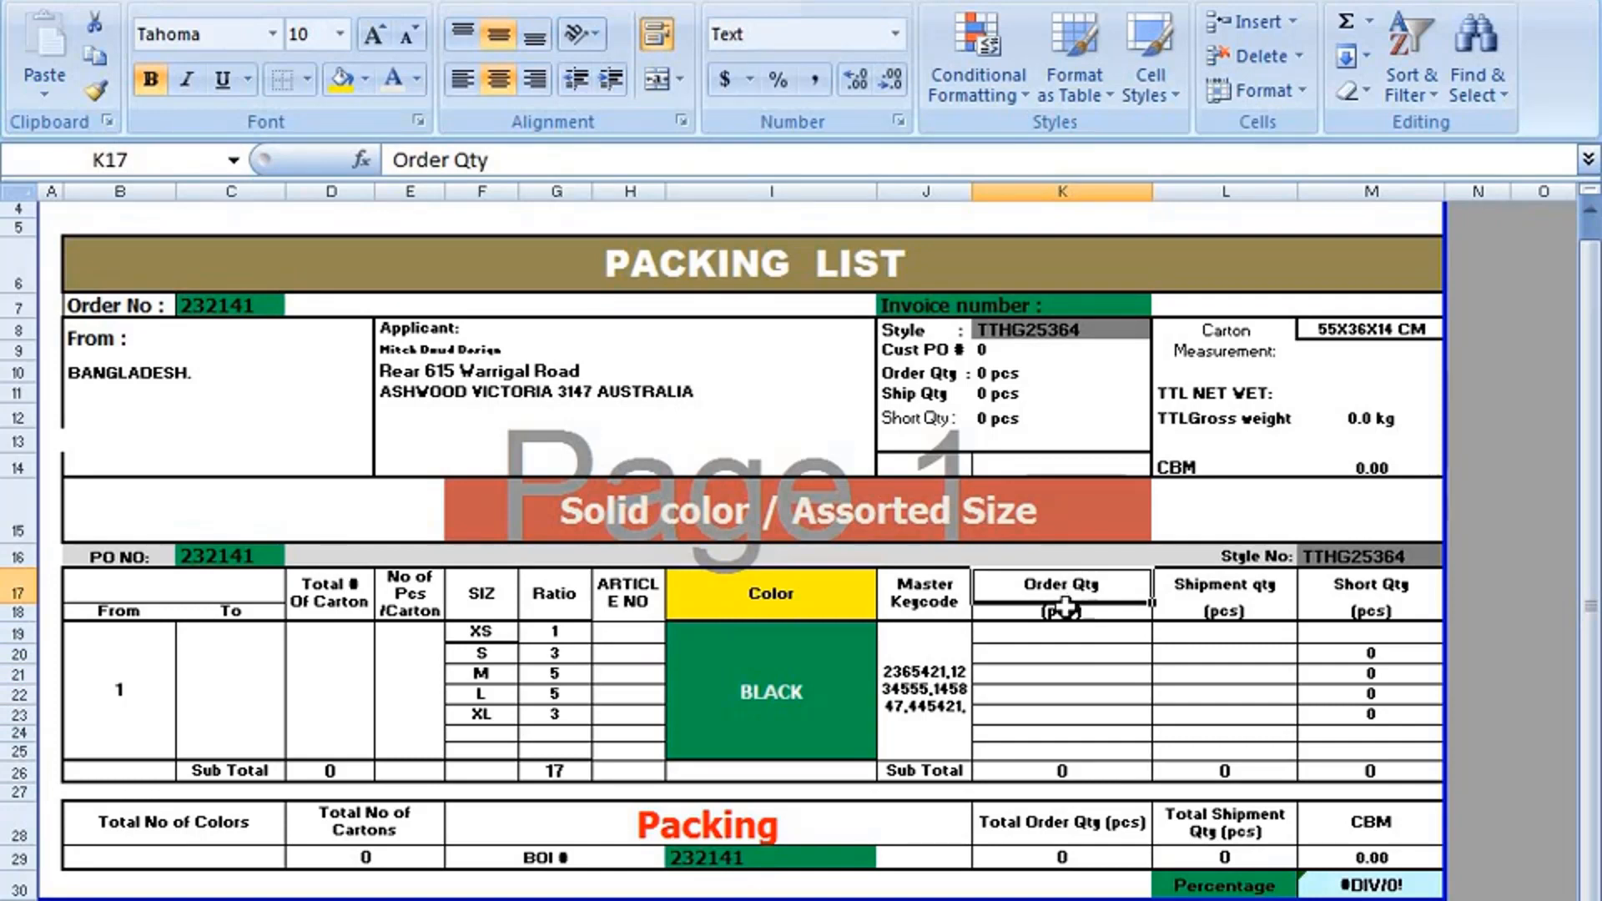
click(1064, 611)
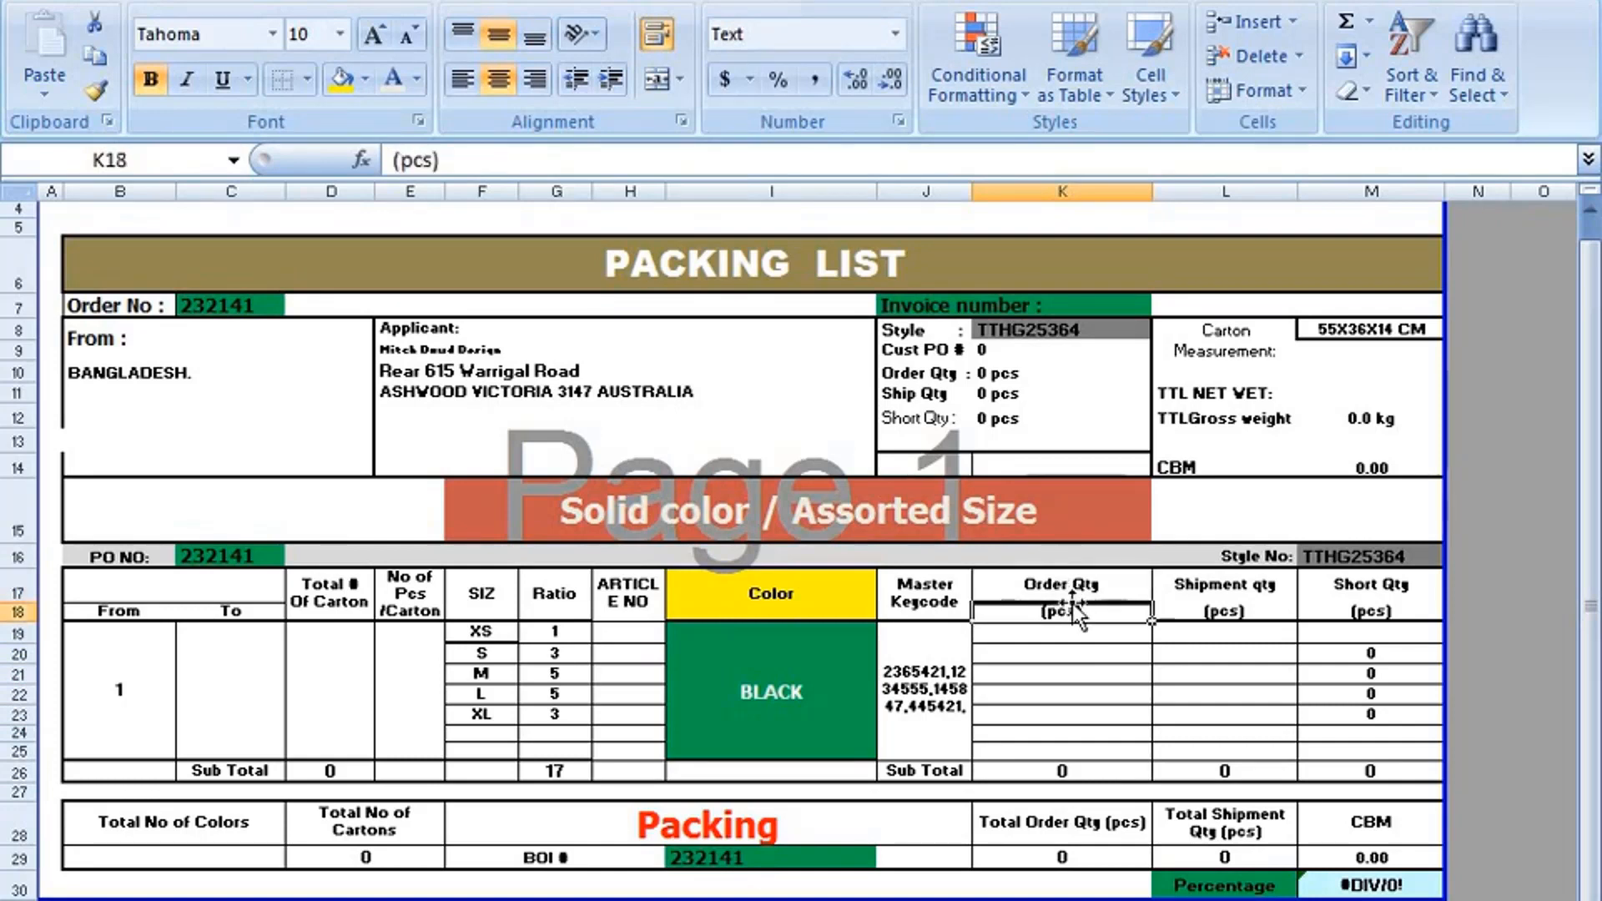
click(1064, 590)
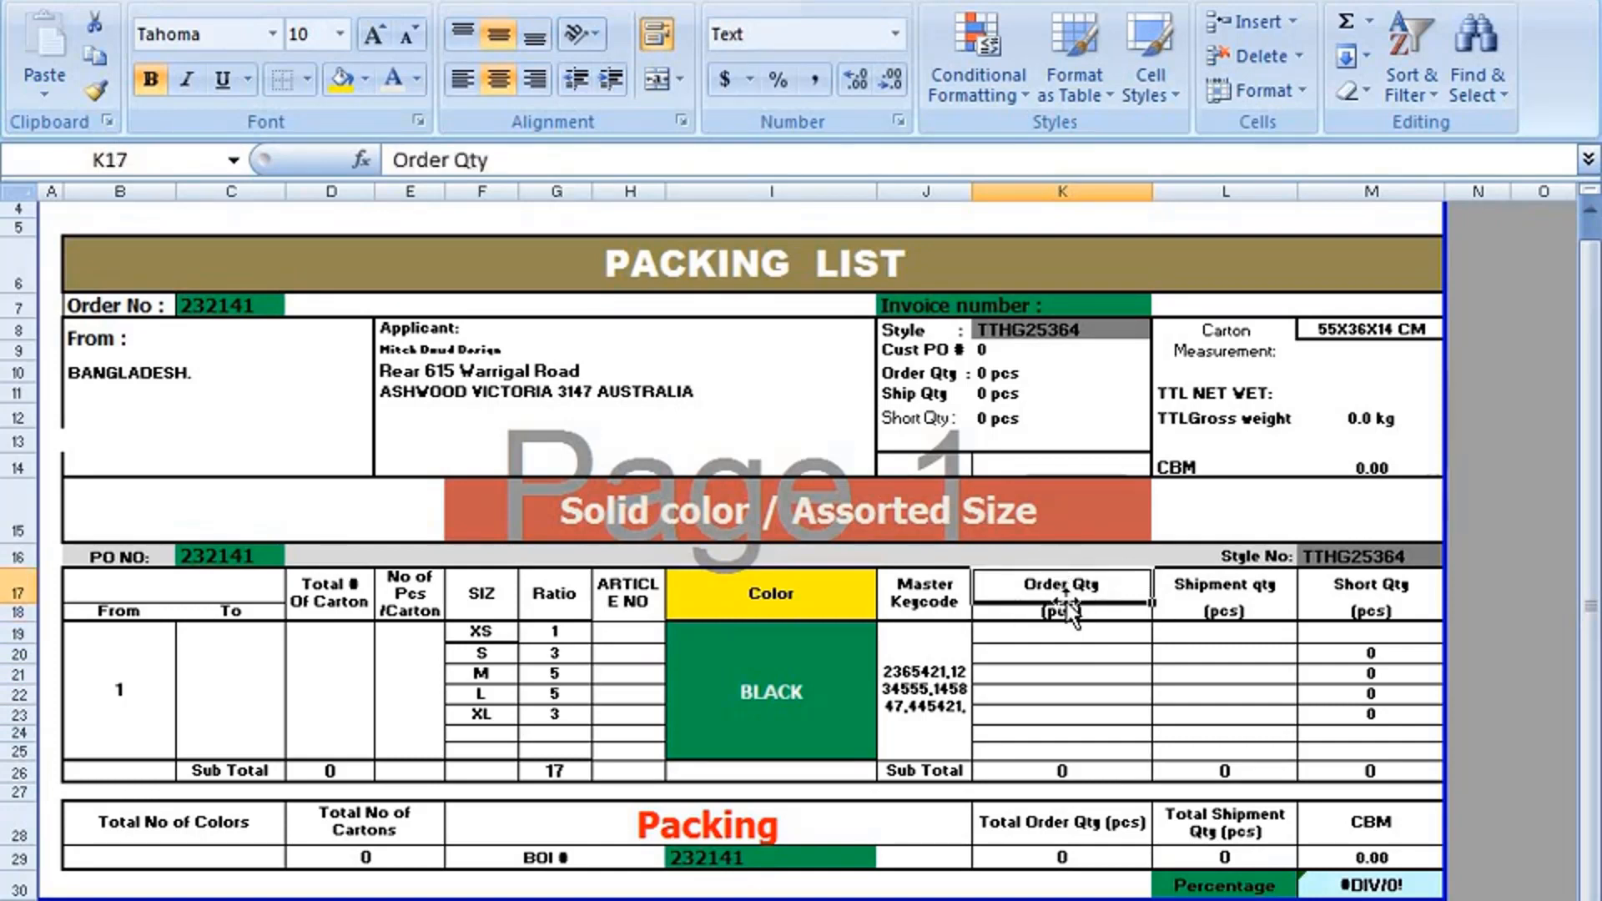
Enter an order quantity of 100 for each size from XS to XL in K19:K23.
click(1071, 631)
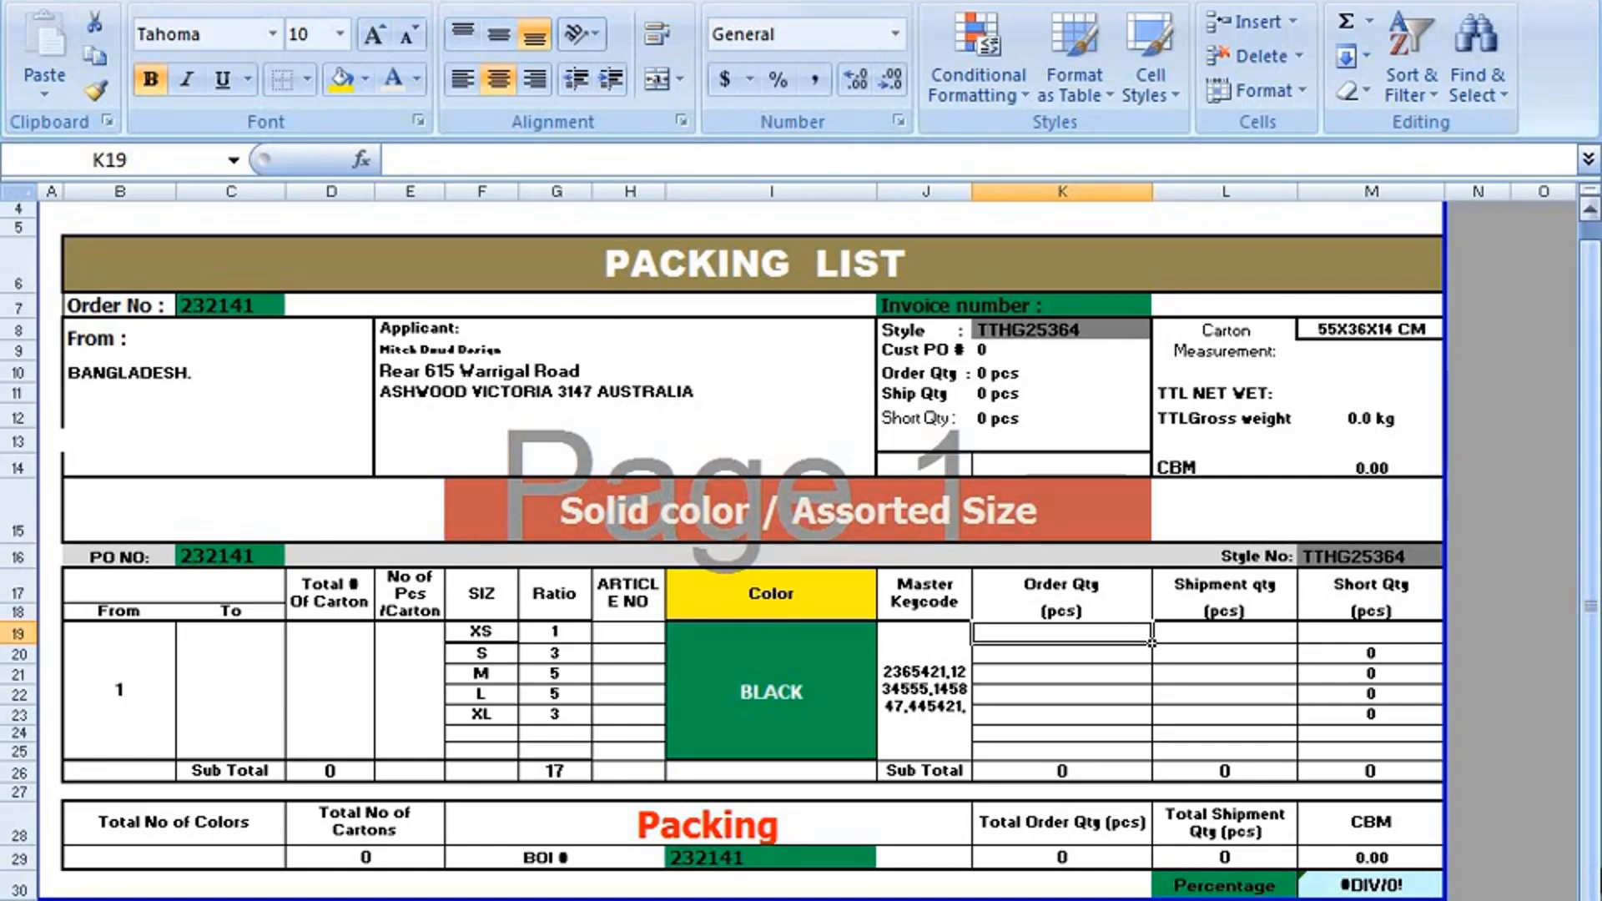
text(100)
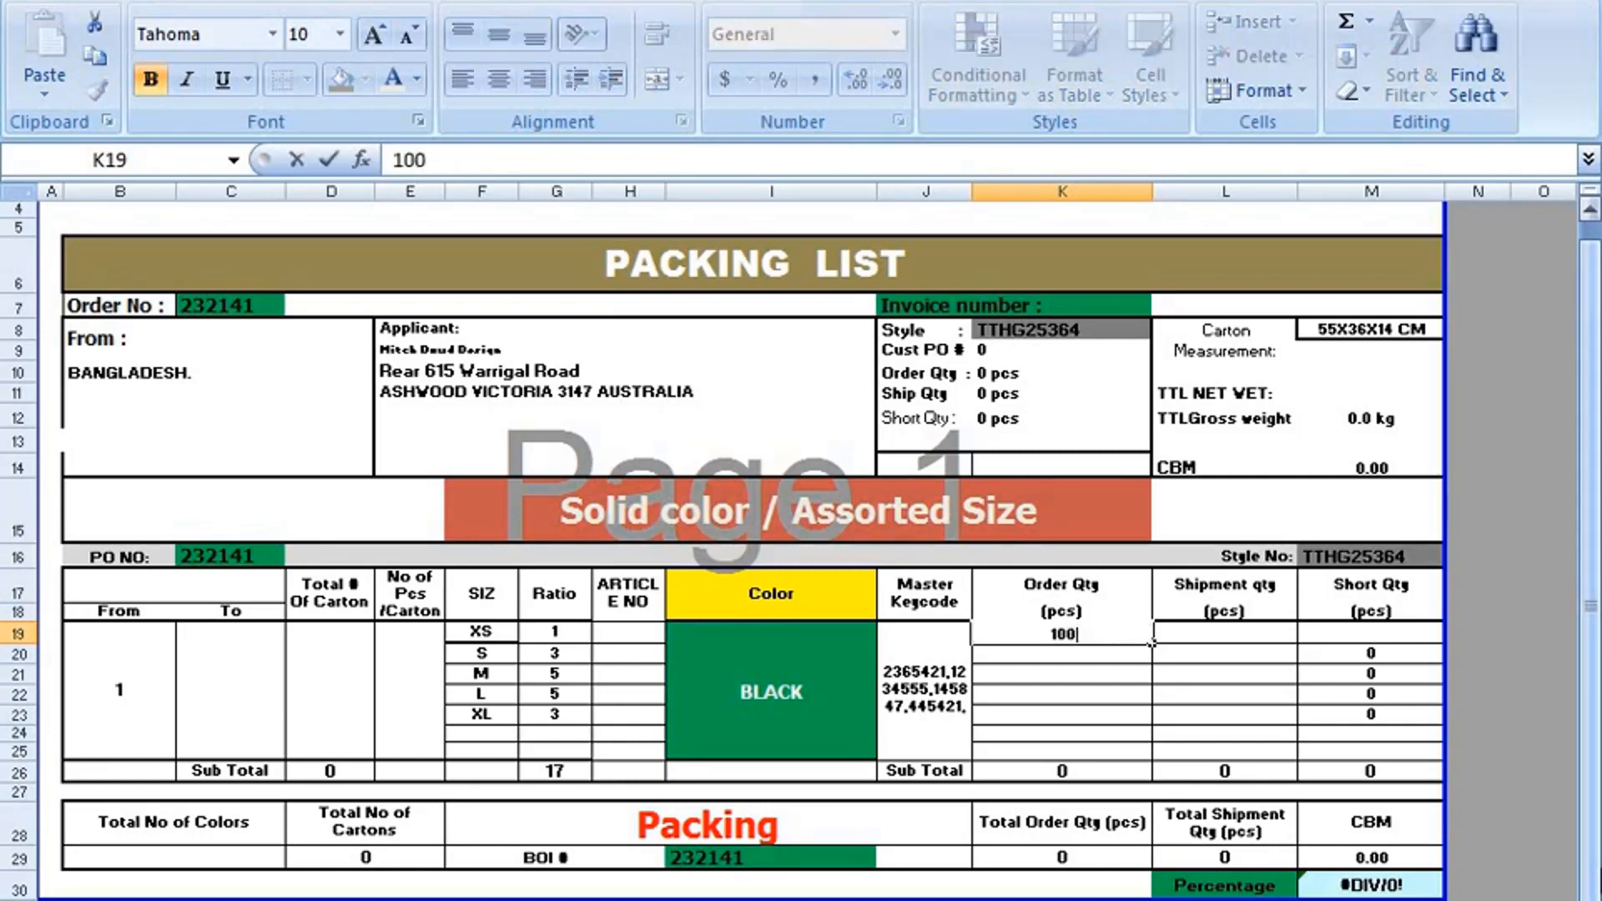
key(Return)
text(100)
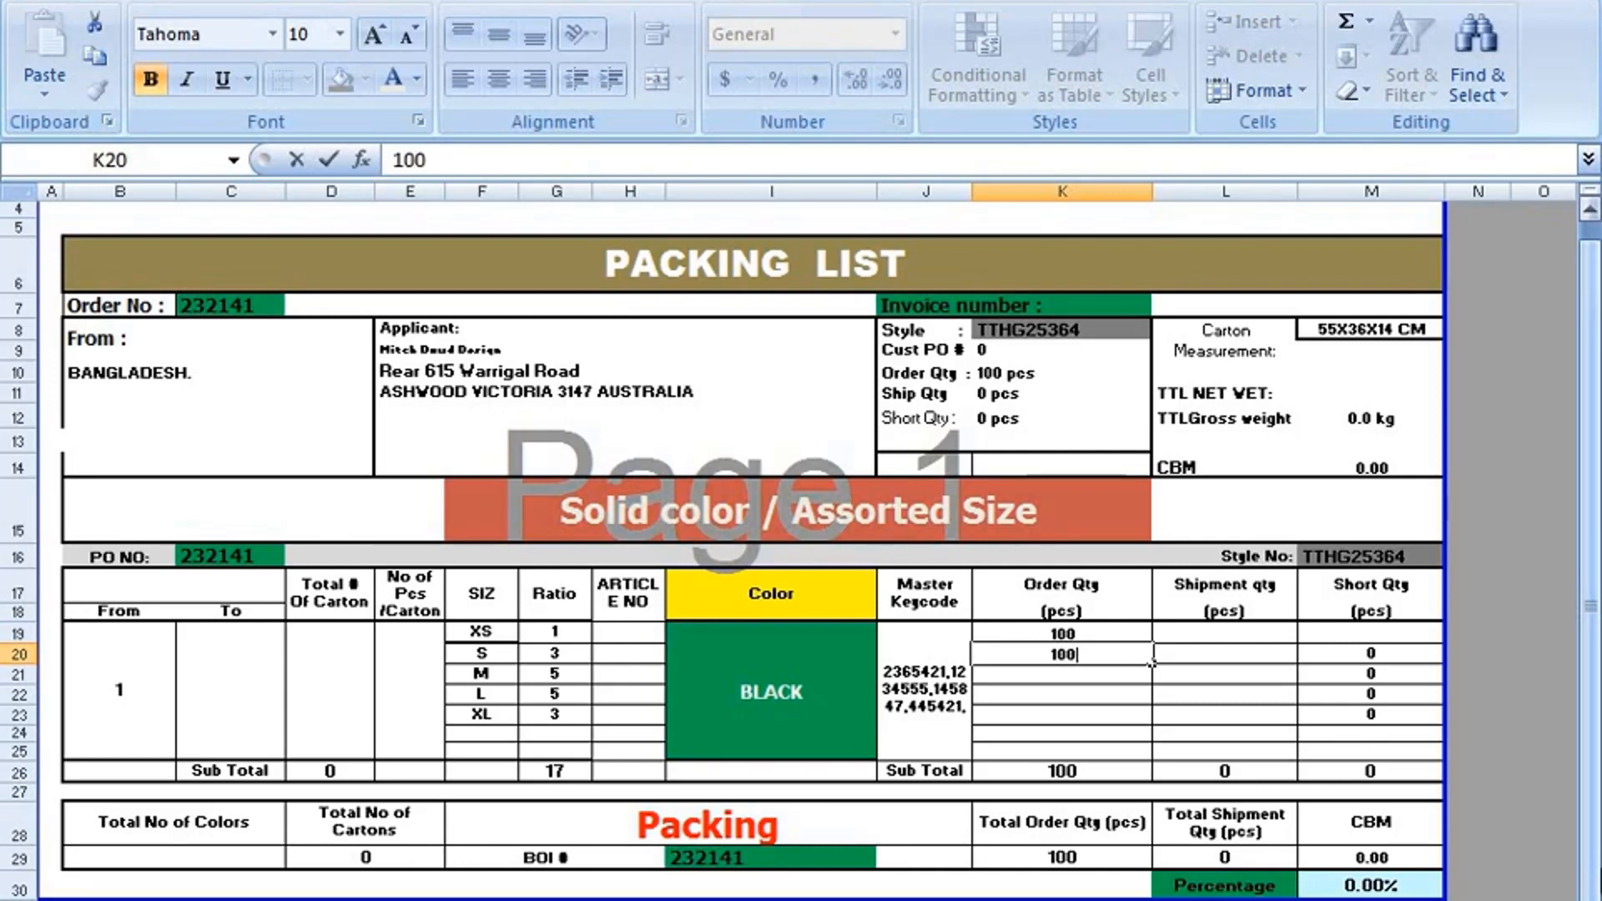
key(Return)
text(10)
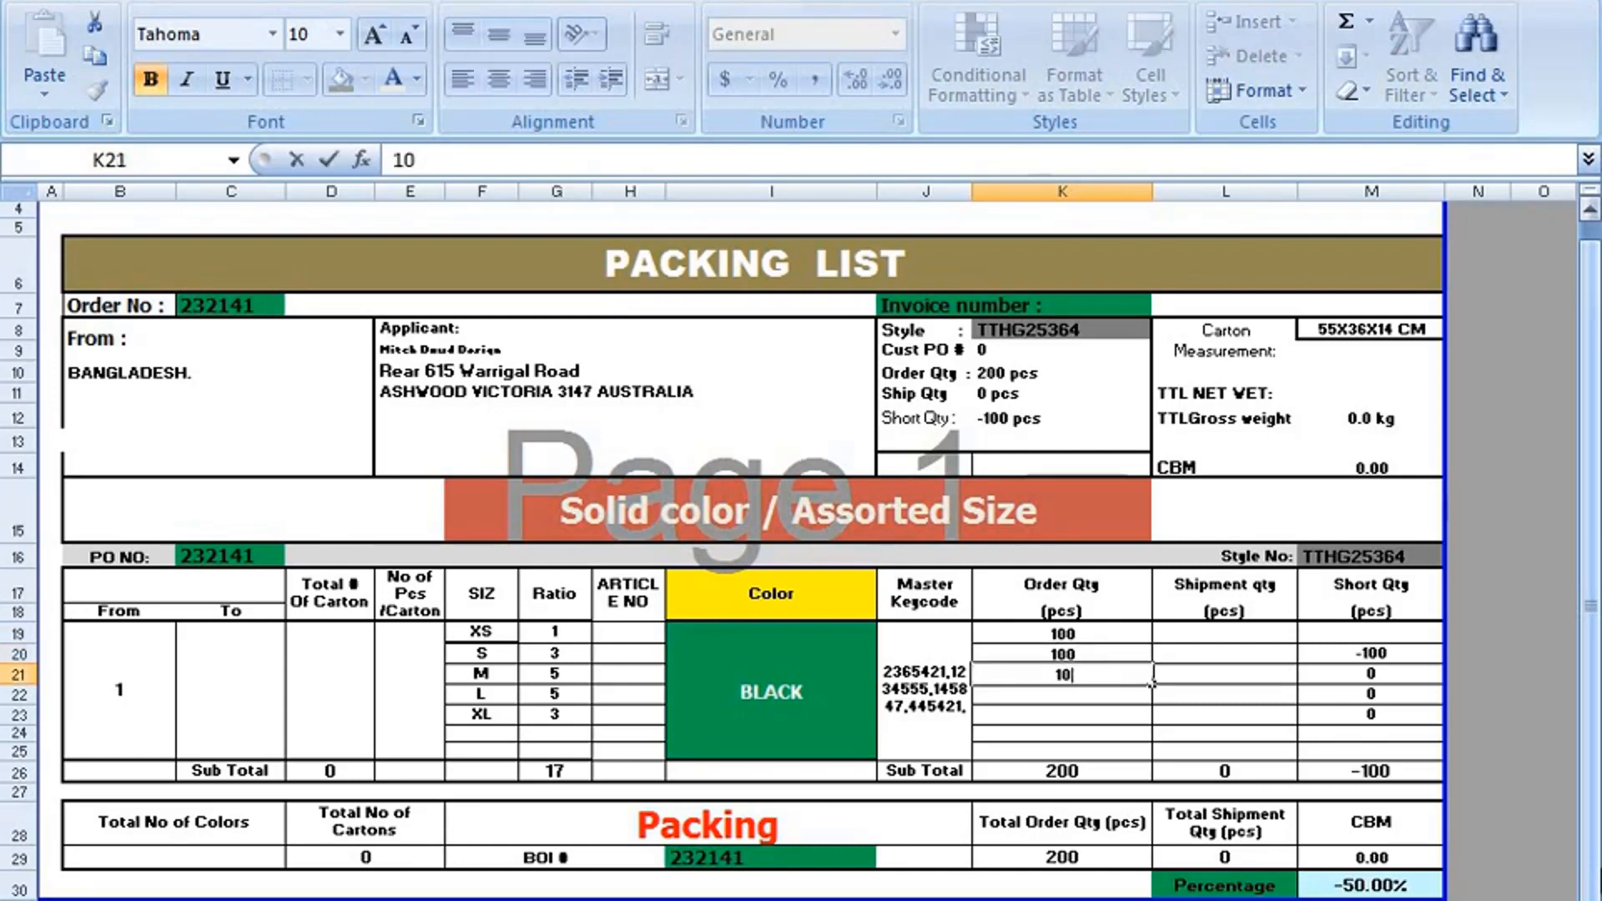
text(0)
key(Return)
text(10)
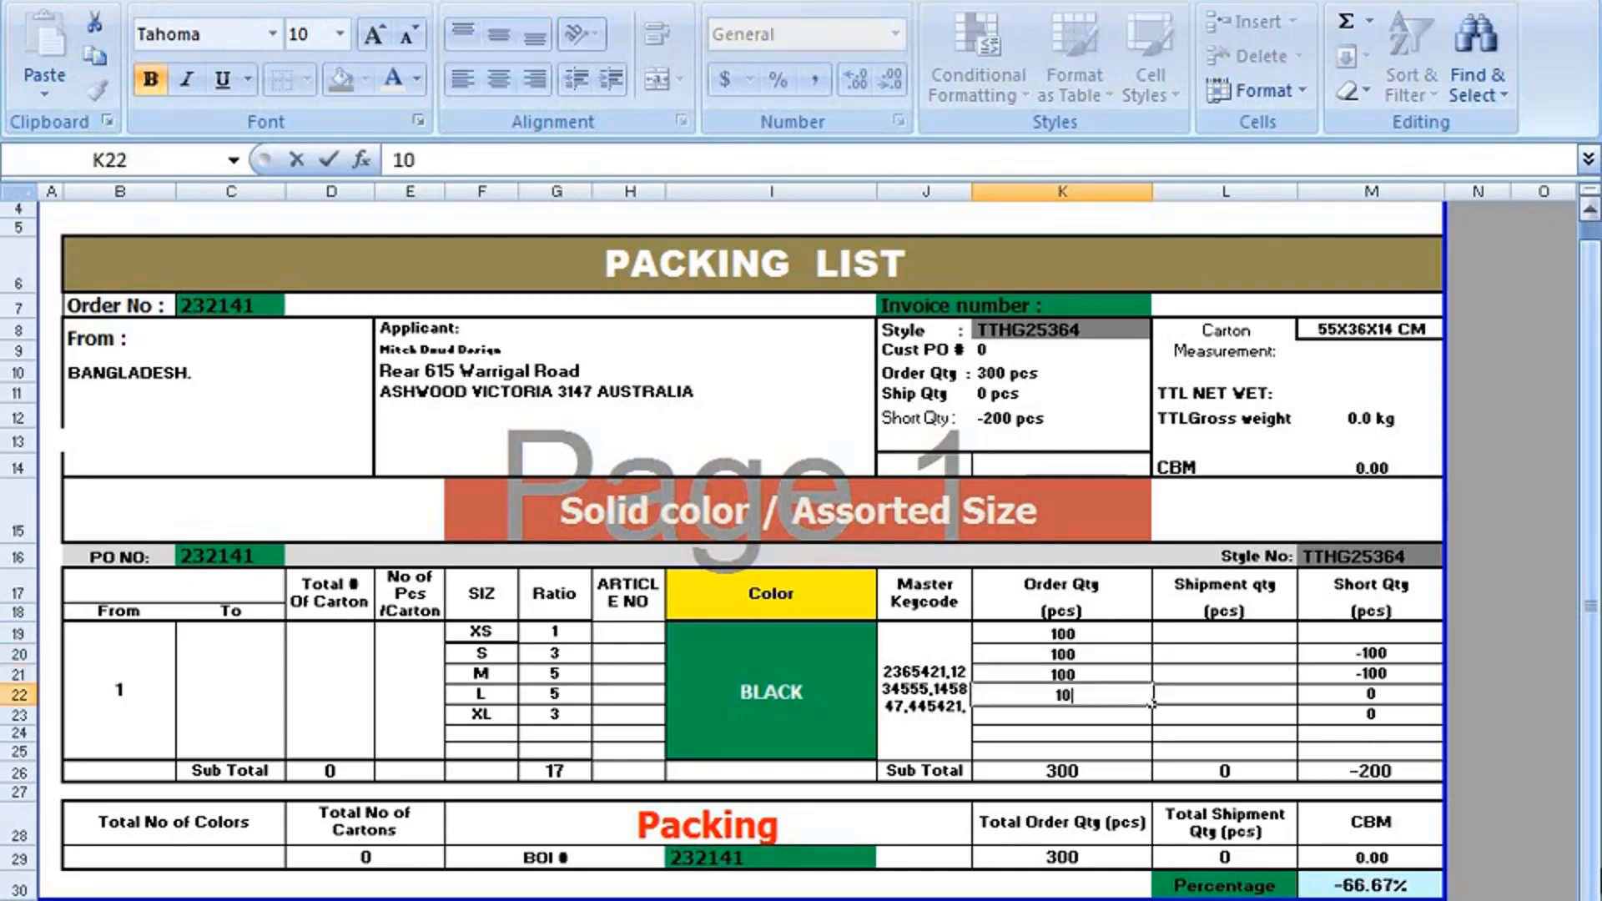
text(0)
key(Return)
text(100)
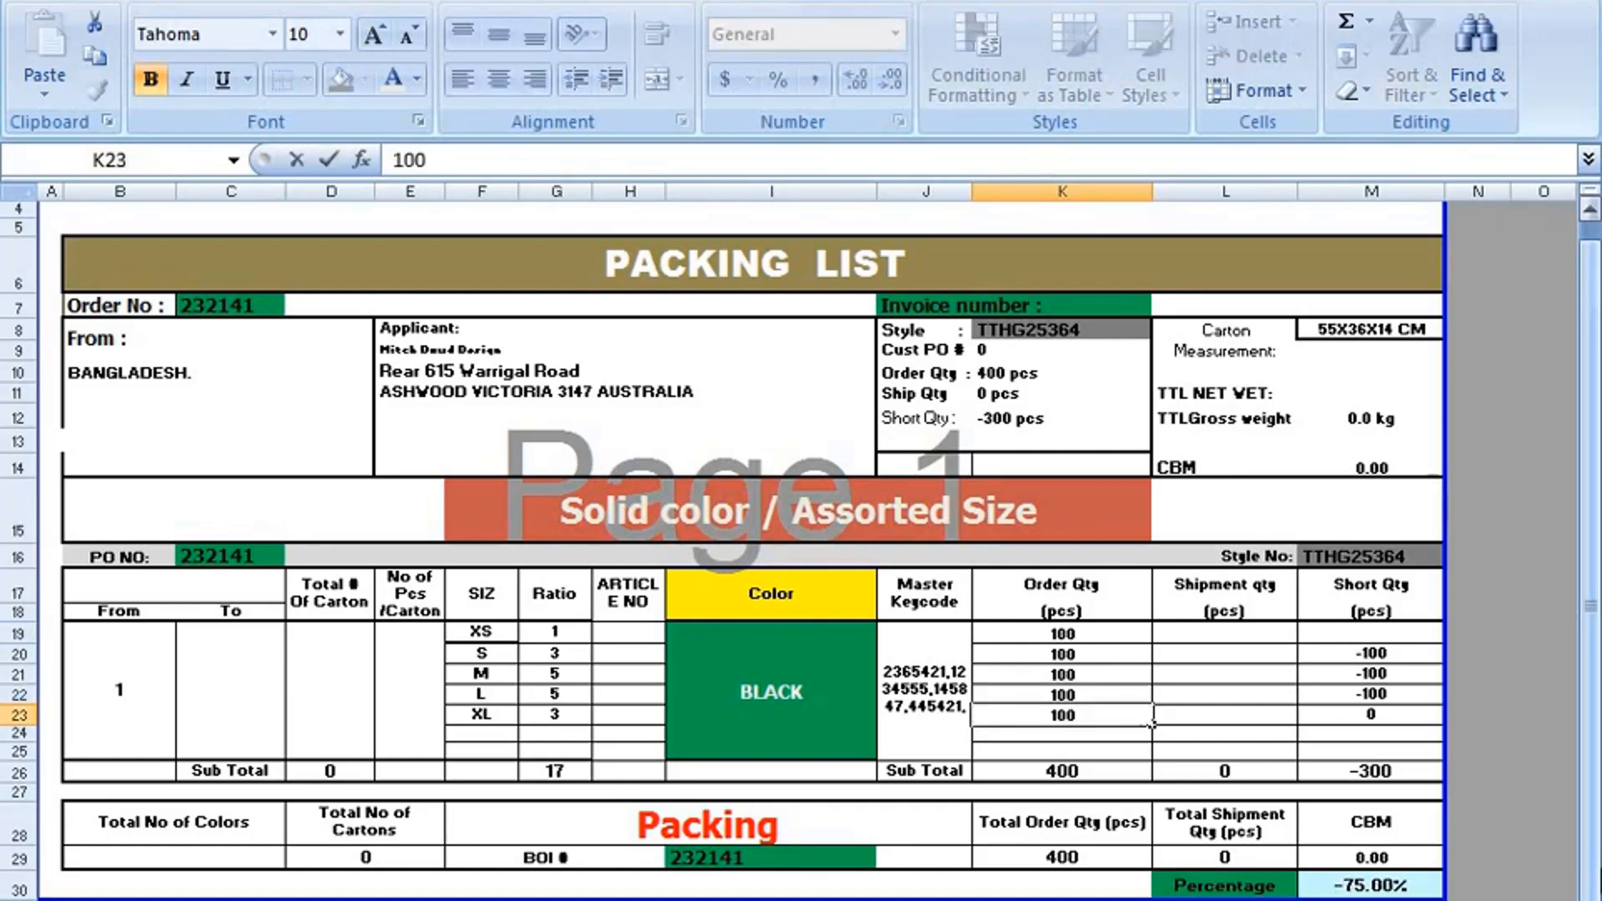
key(Return)
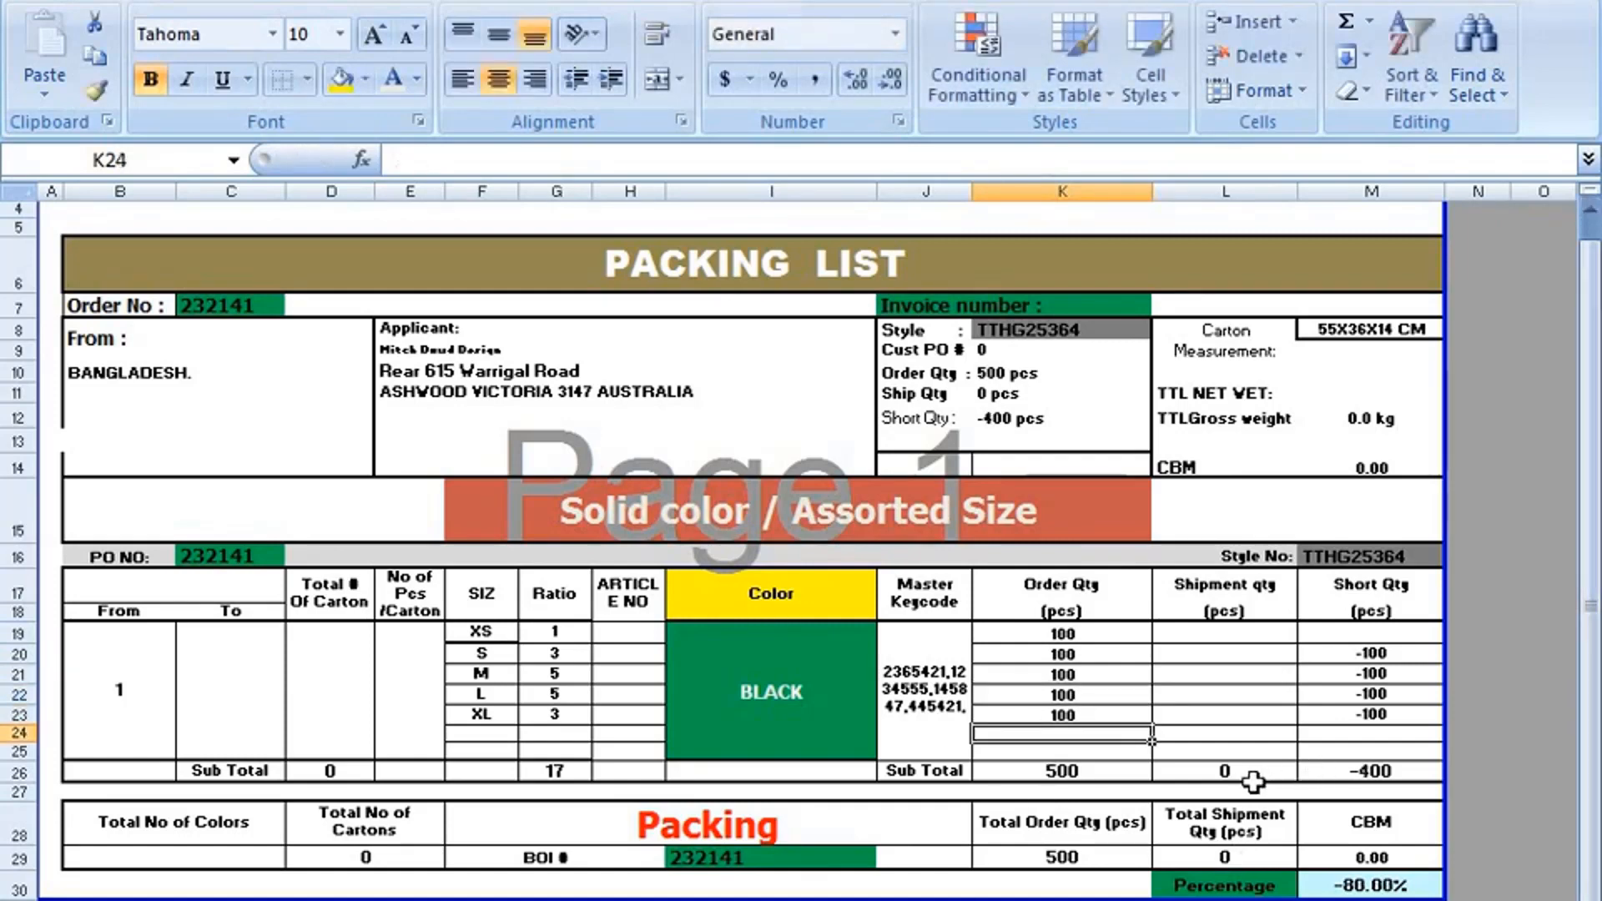
Enter 100 in the XS row's Short Qty cell M19, and reopen that entry for editing.
click(1322, 636)
text(1)
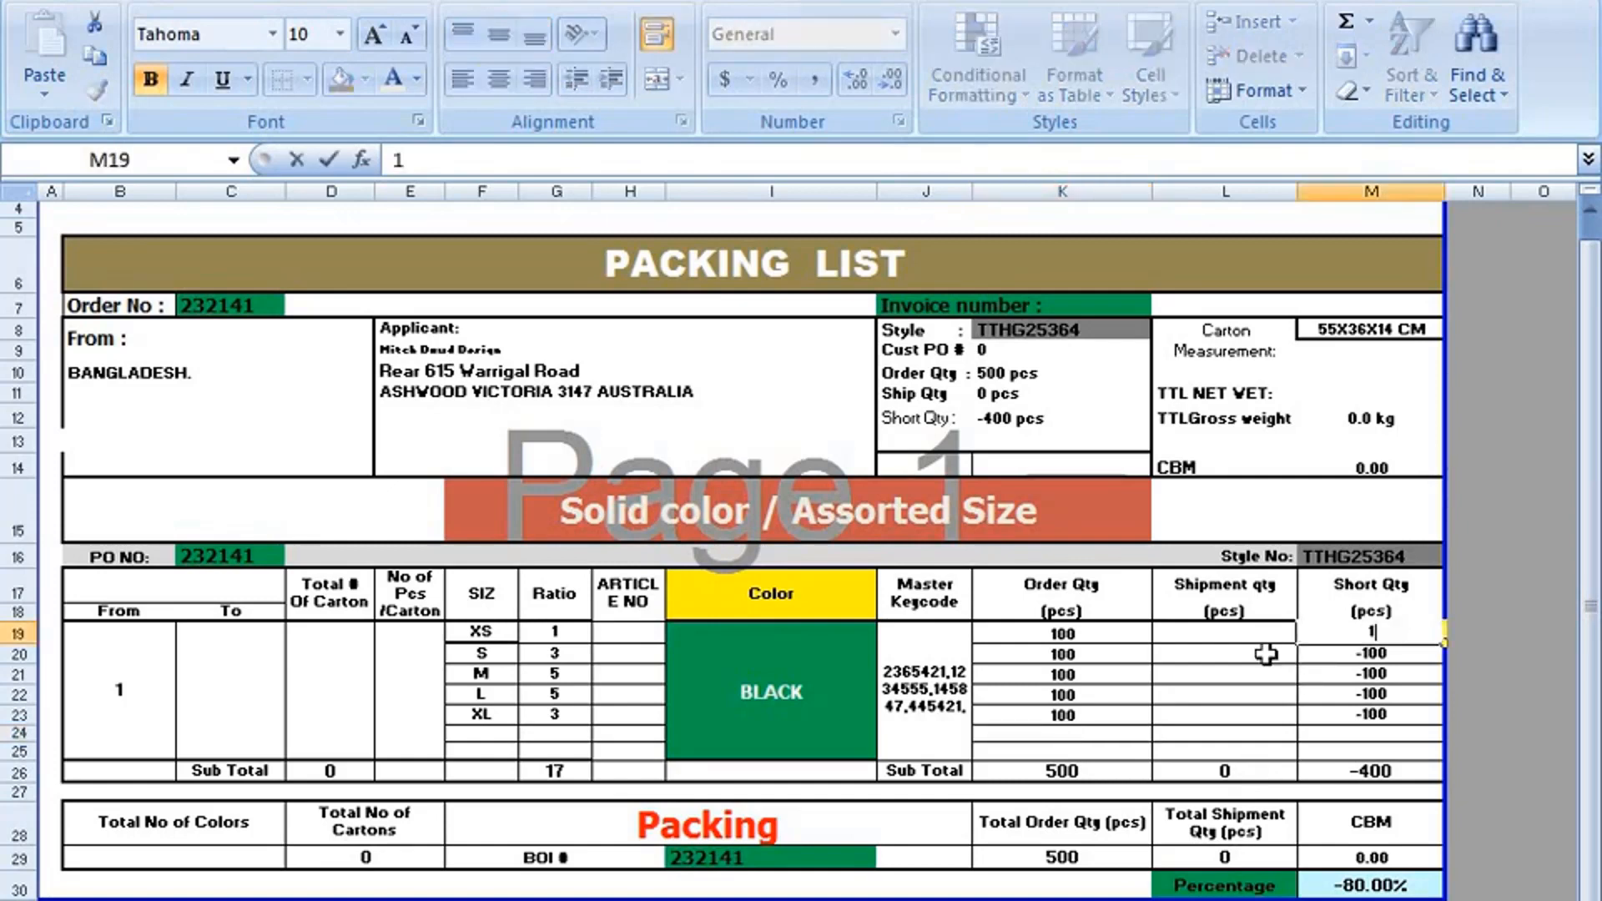
text(00)
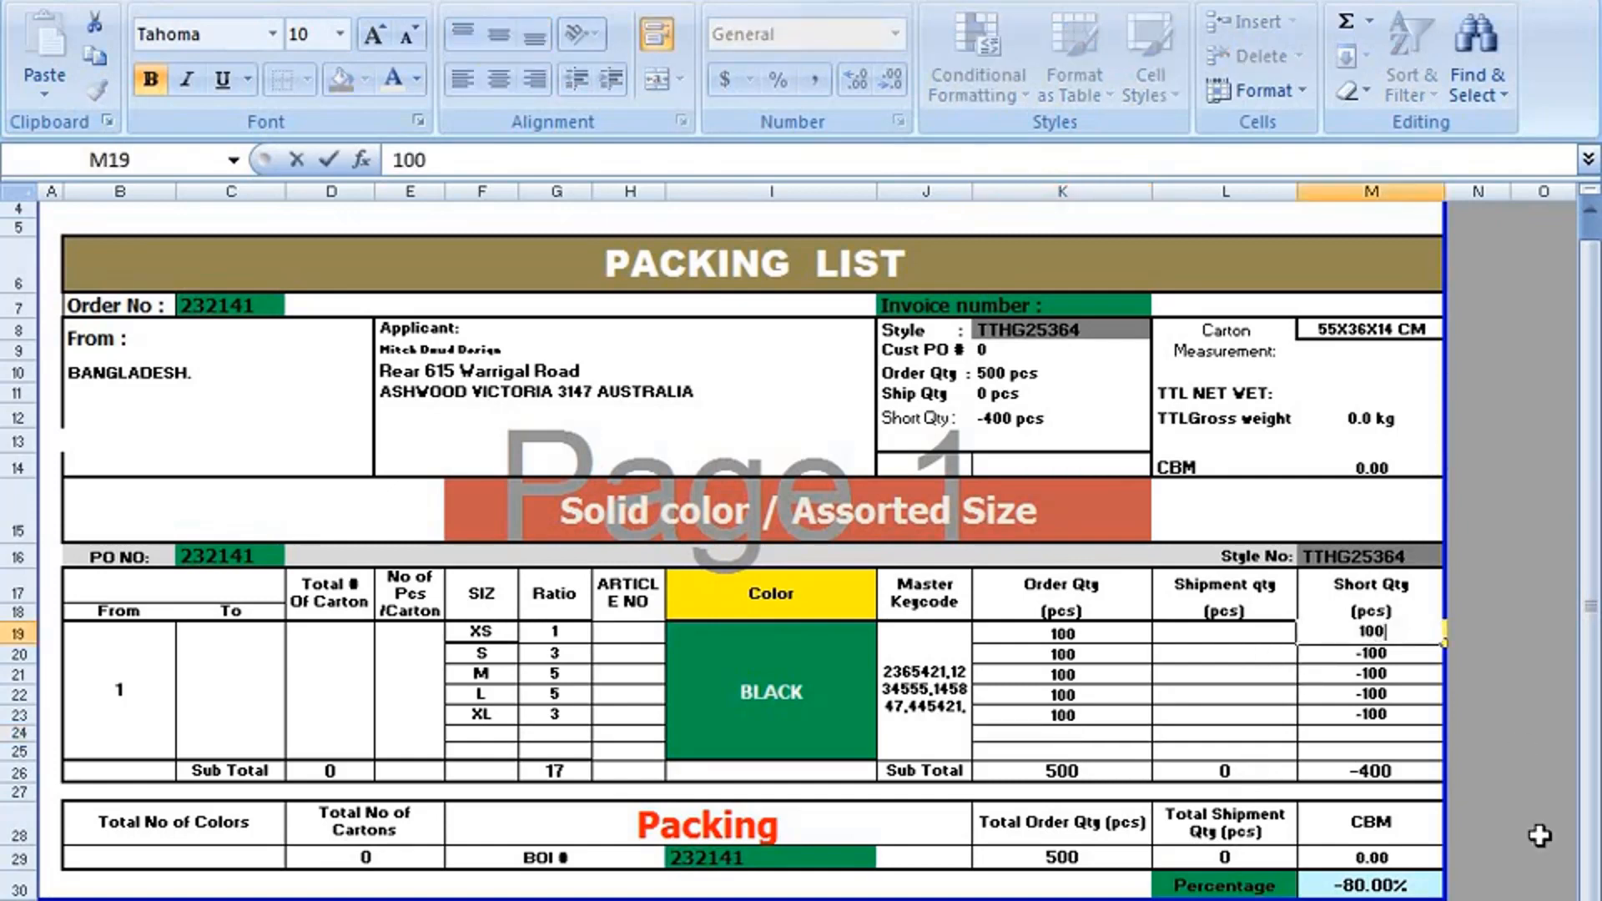
click(1520, 751)
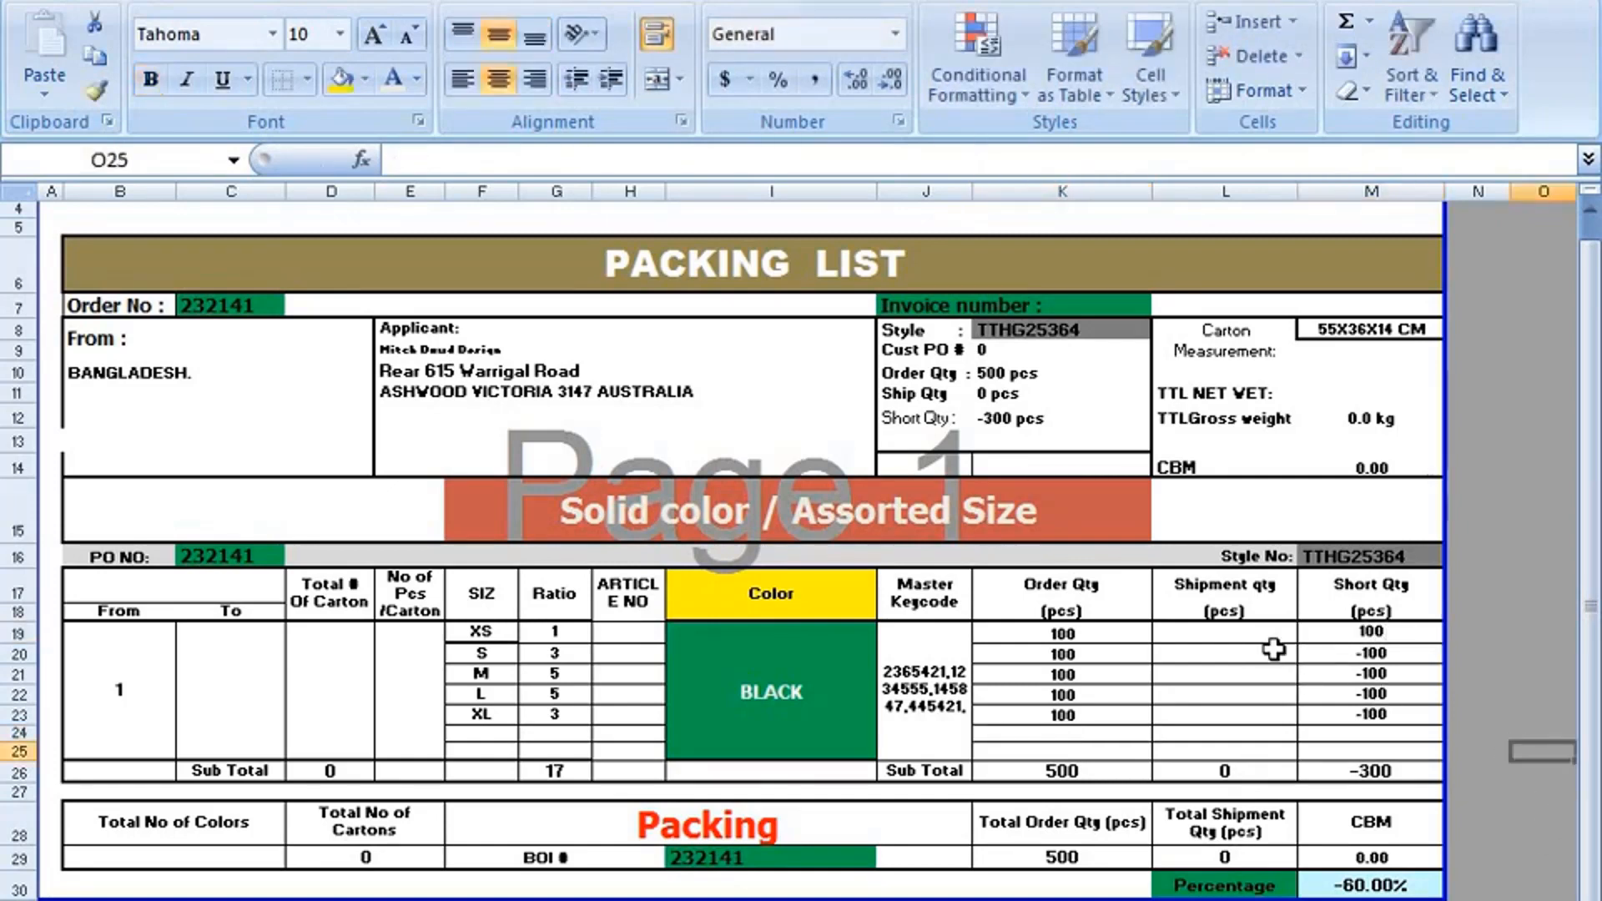
click(1362, 627)
double_click(1362, 629)
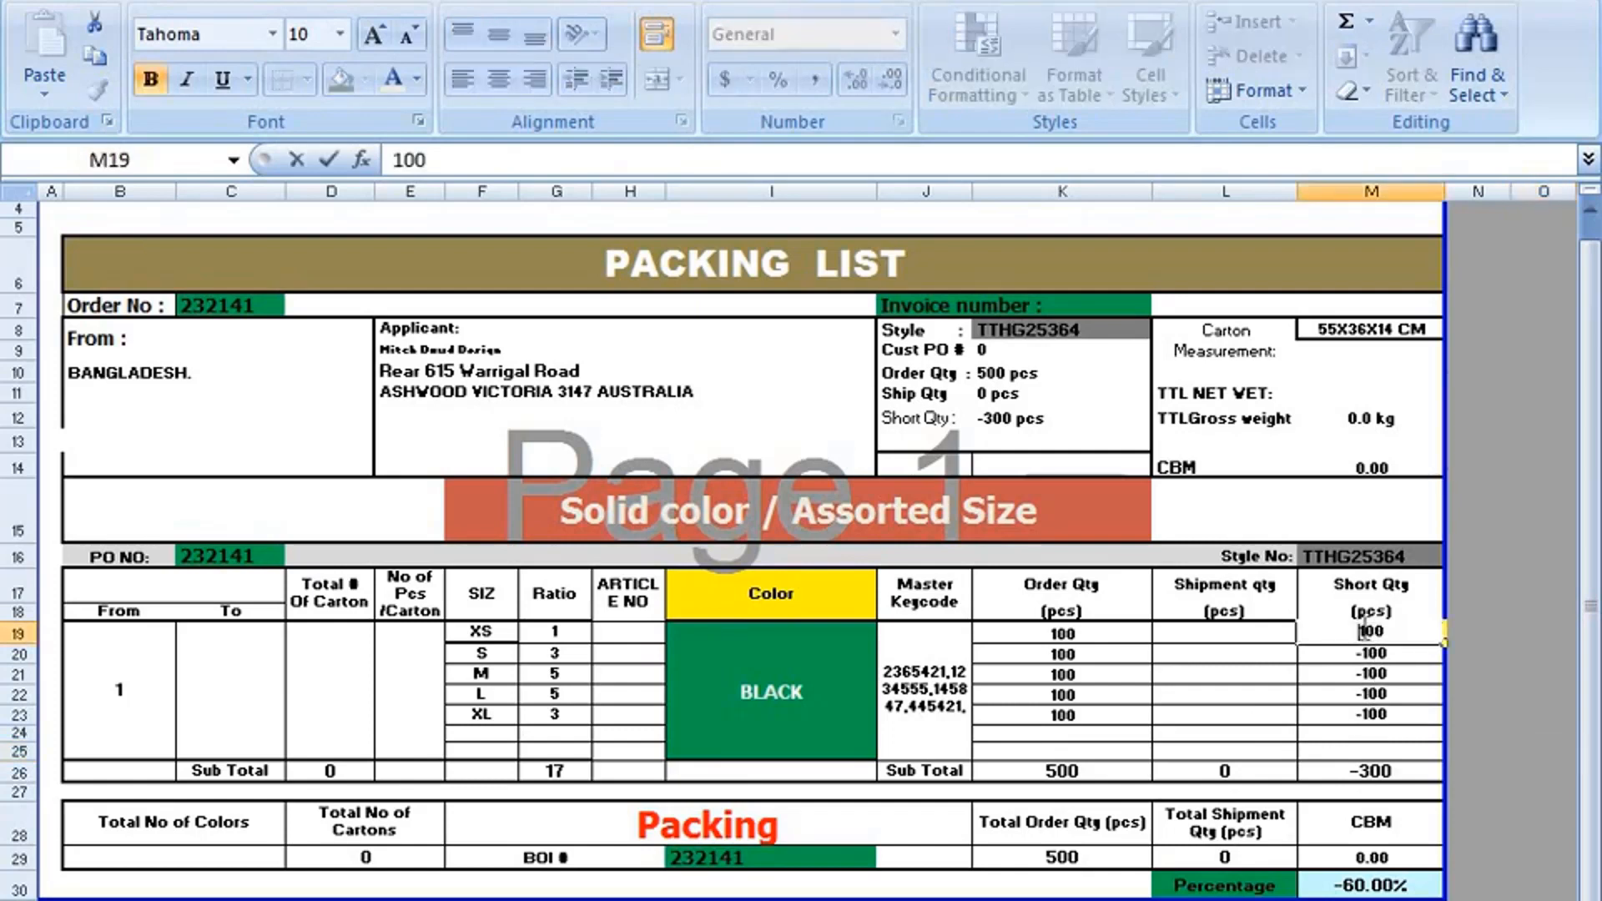